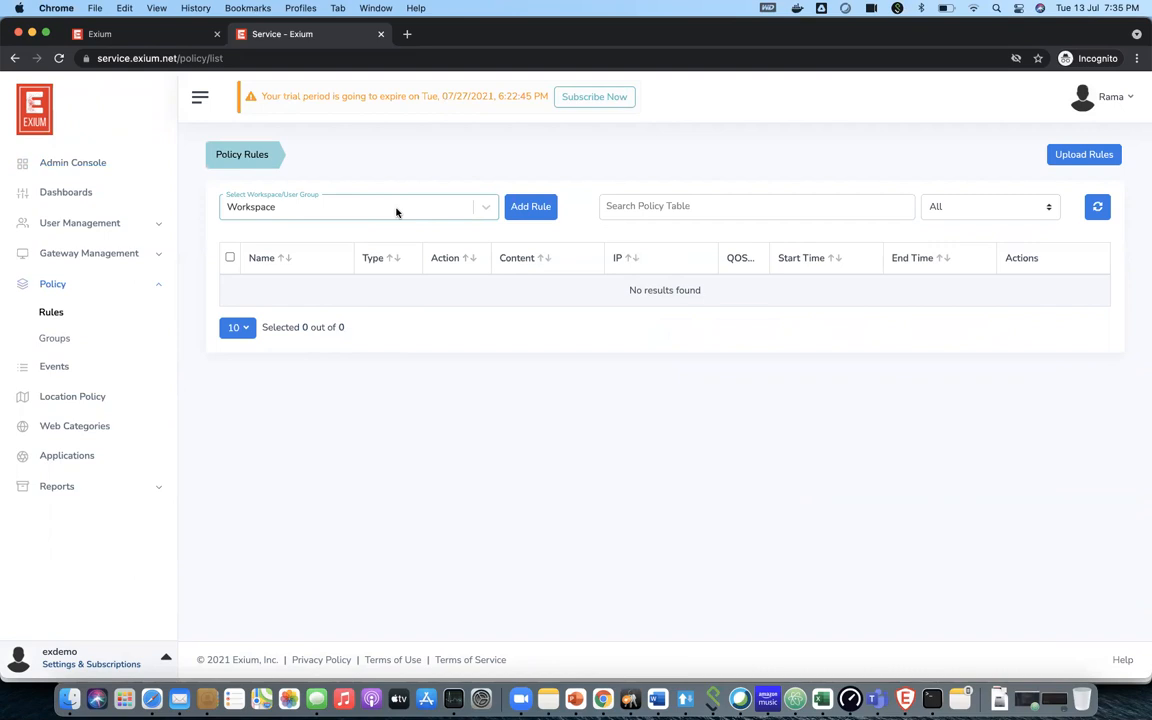
- View the user groups available for policy rules, and open the users list to review group memberships
{"action": "left_click", "coordinate": [489, 210]}
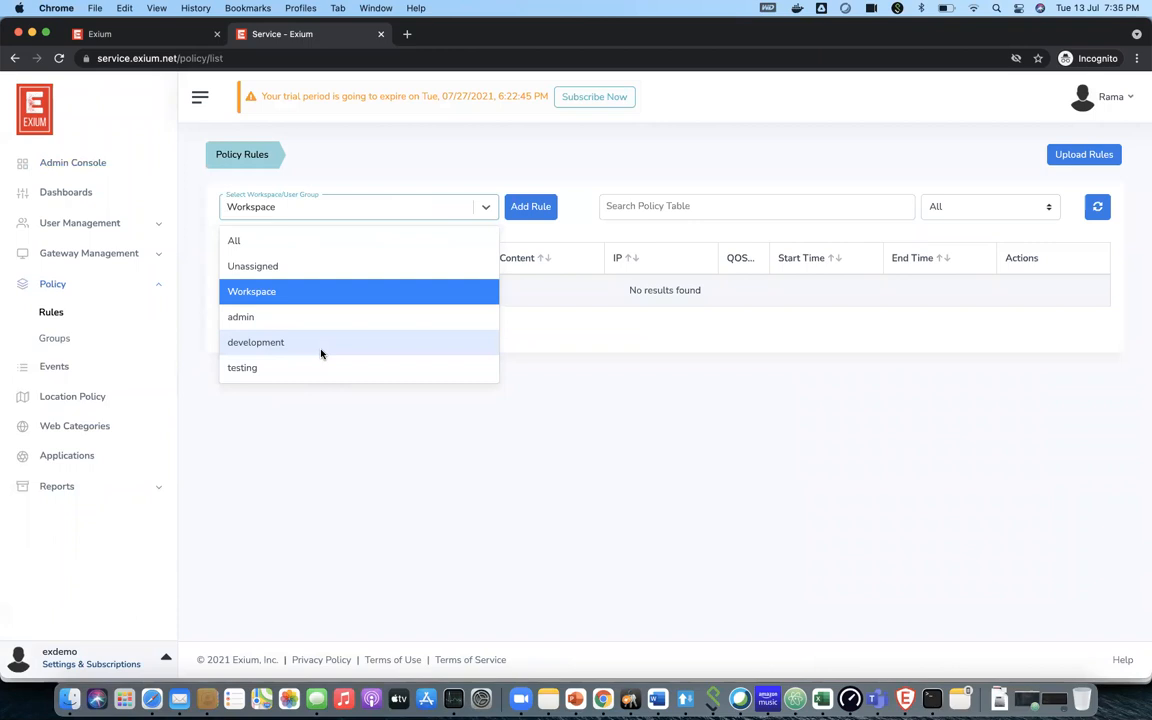
{"action": "left_click", "coordinate": [112, 225]}
{"action": "left_click", "coordinate": [84, 254]}
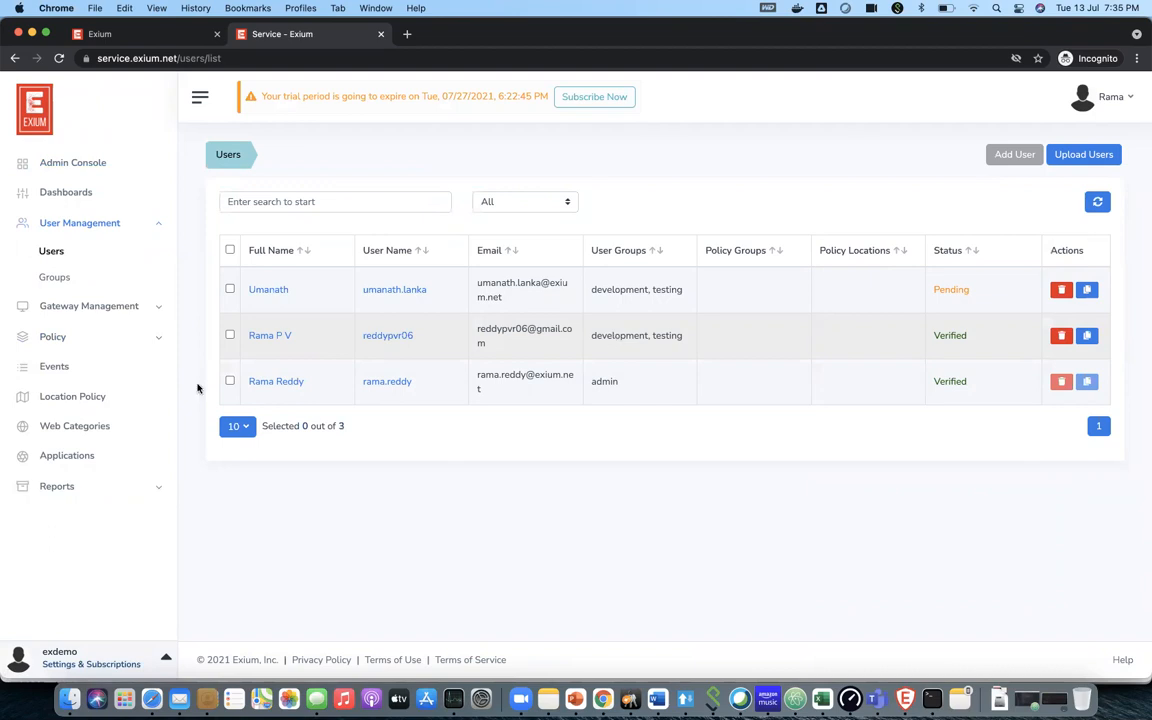
- Return to the policy rules and show the rules of the development user group
{"action": "left_click", "coordinate": [62, 338]}
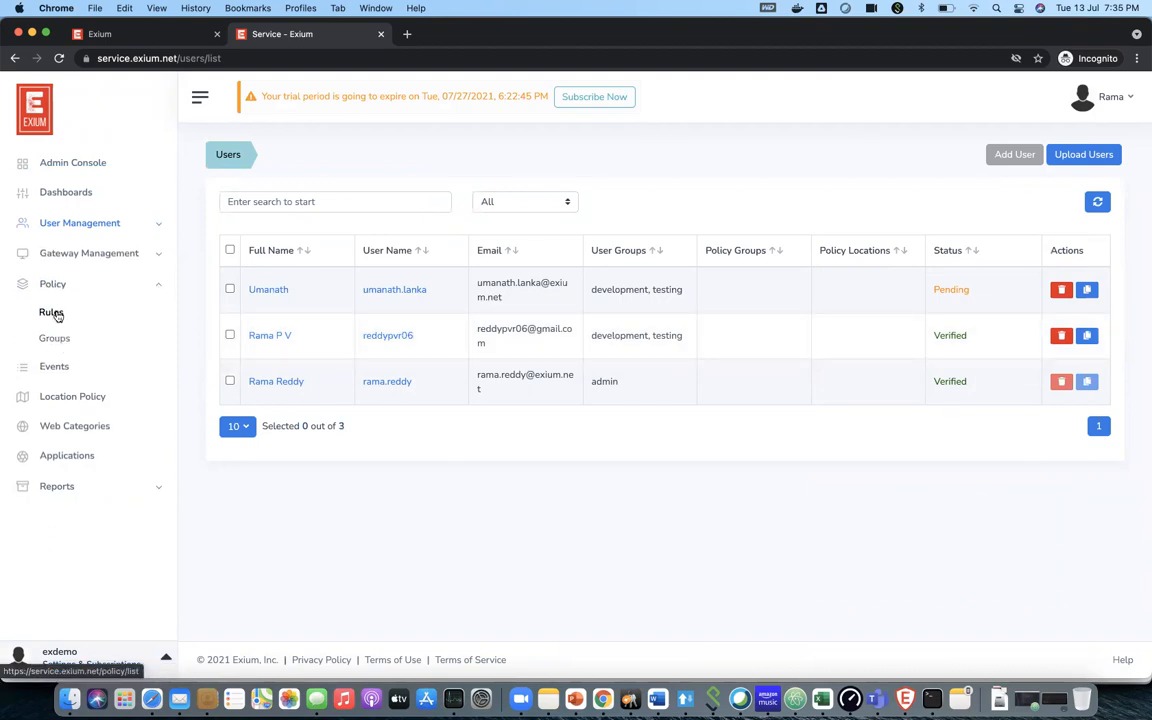
{"action": "left_click", "coordinate": [50, 312]}
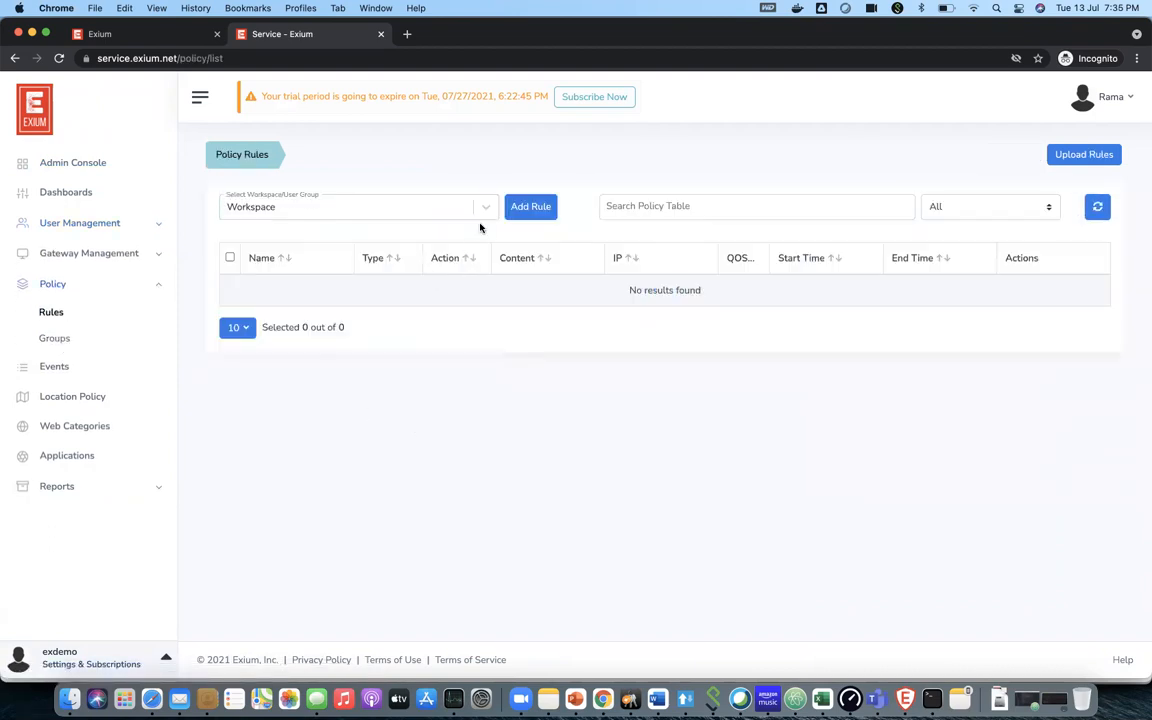
{"action": "left_click", "coordinate": [486, 209]}
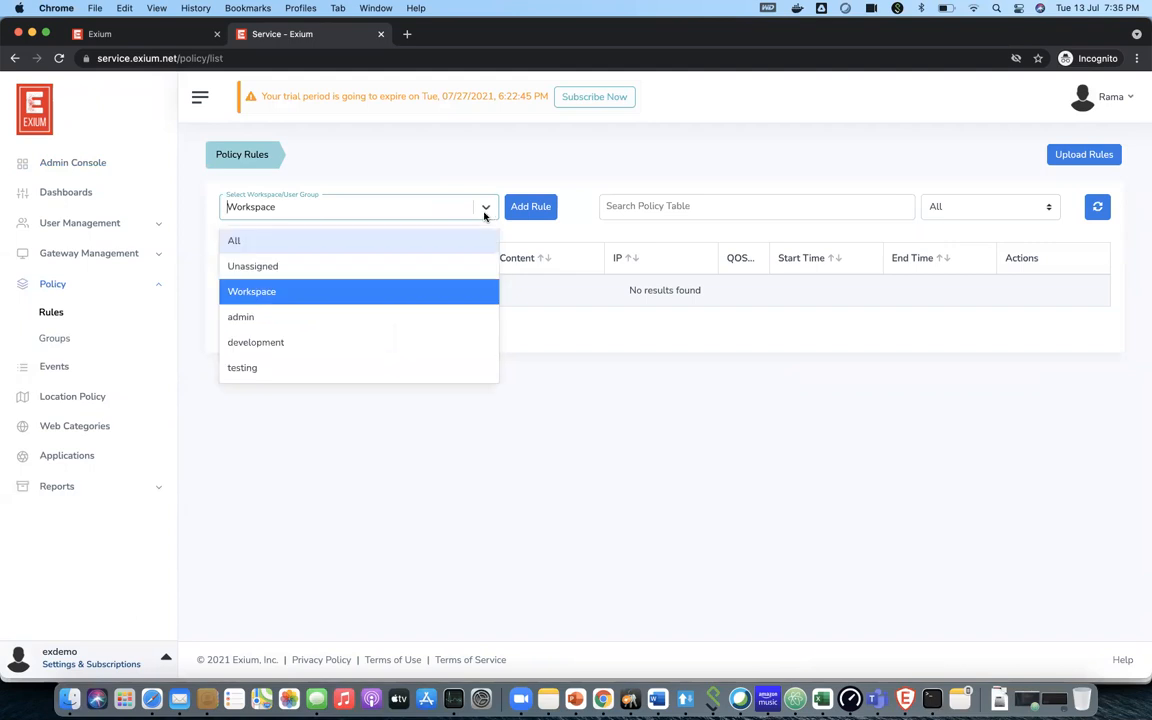
{"action": "left_click", "coordinate": [337, 341]}
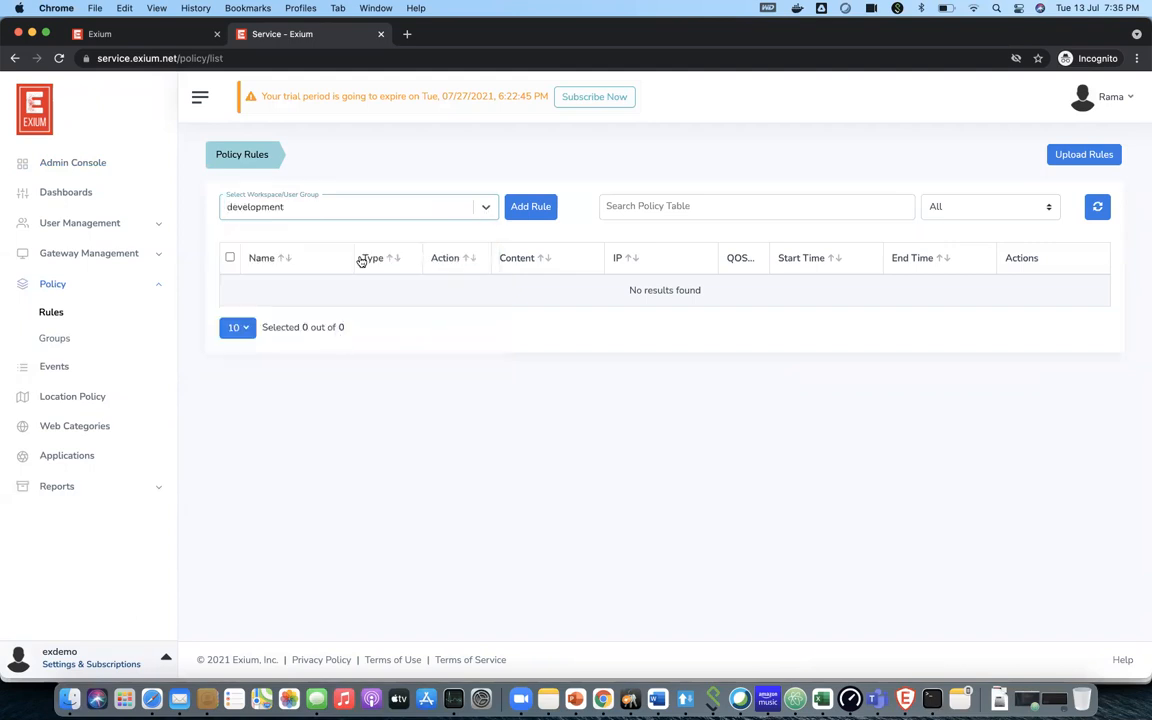
{"action": "left_click", "coordinate": [488, 210]}
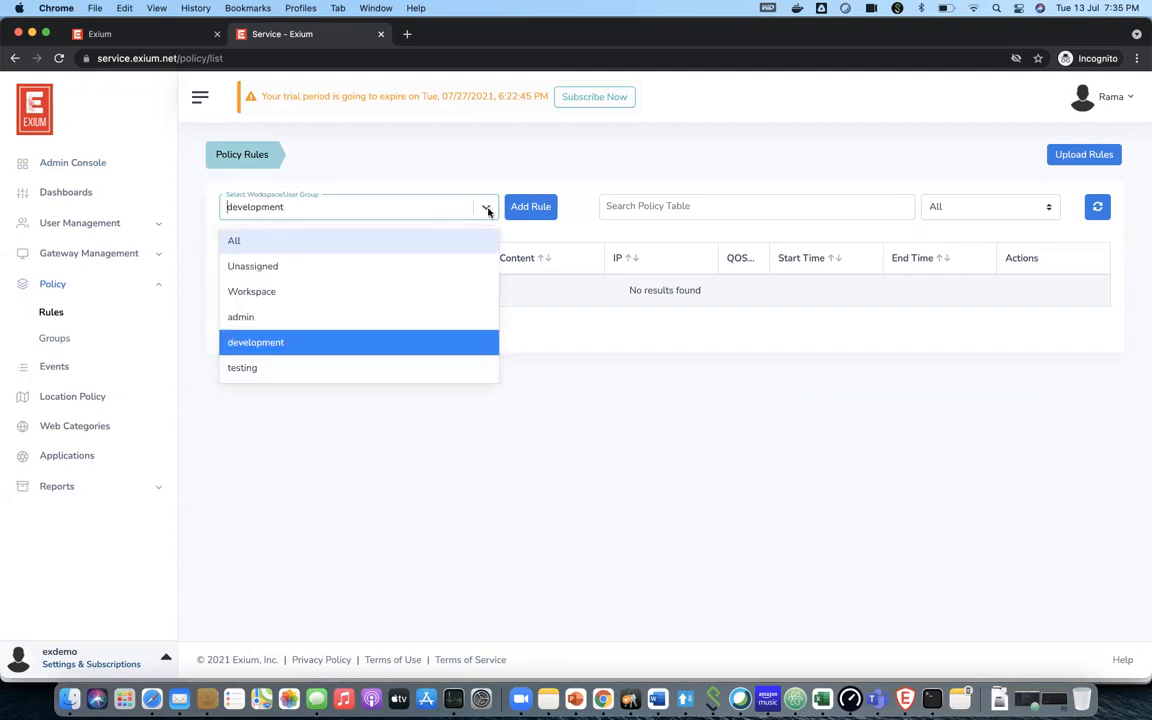
{"action": "left_click", "coordinate": [317, 345]}
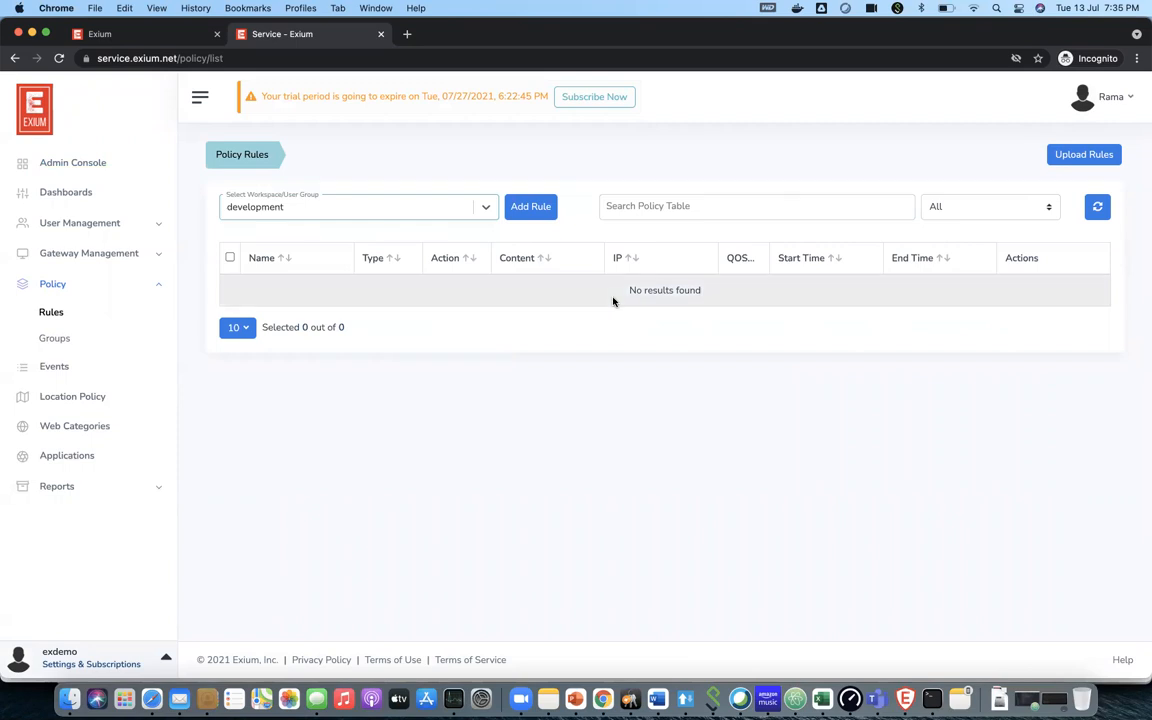
- Check which account is signed in to the Exium client and review its group membership in the admin console's users list
{"action": "left_click", "coordinate": [907, 697]}
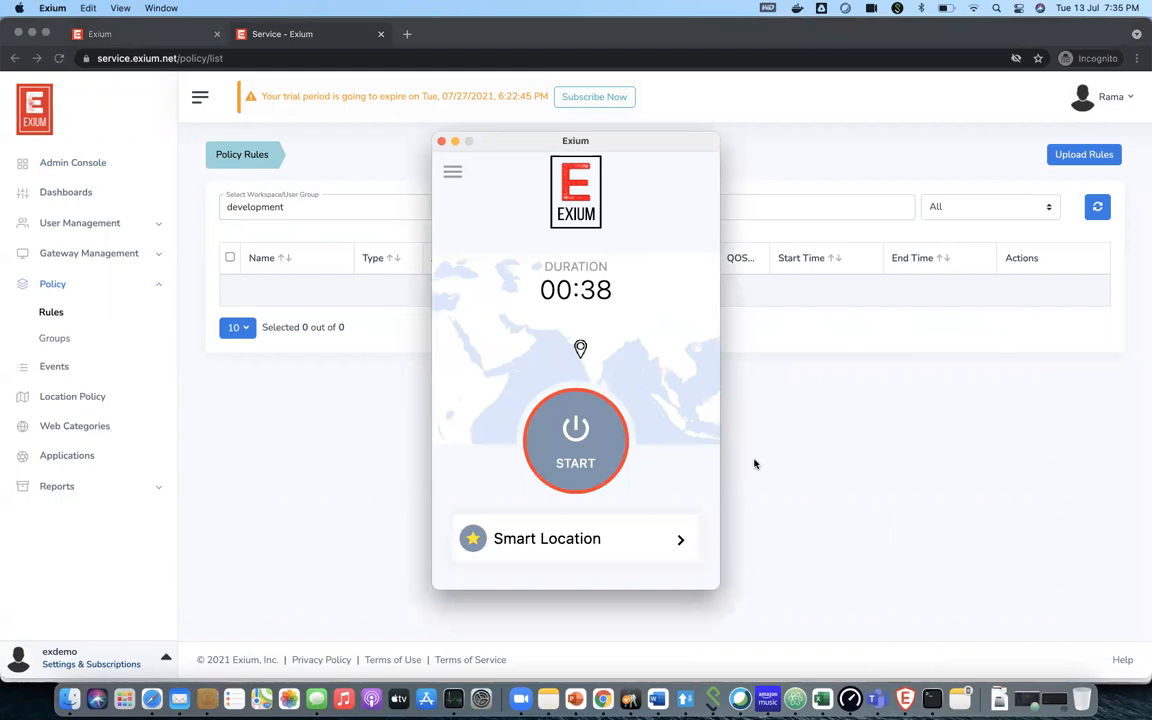
{"action": "left_click", "coordinate": [452, 172]}
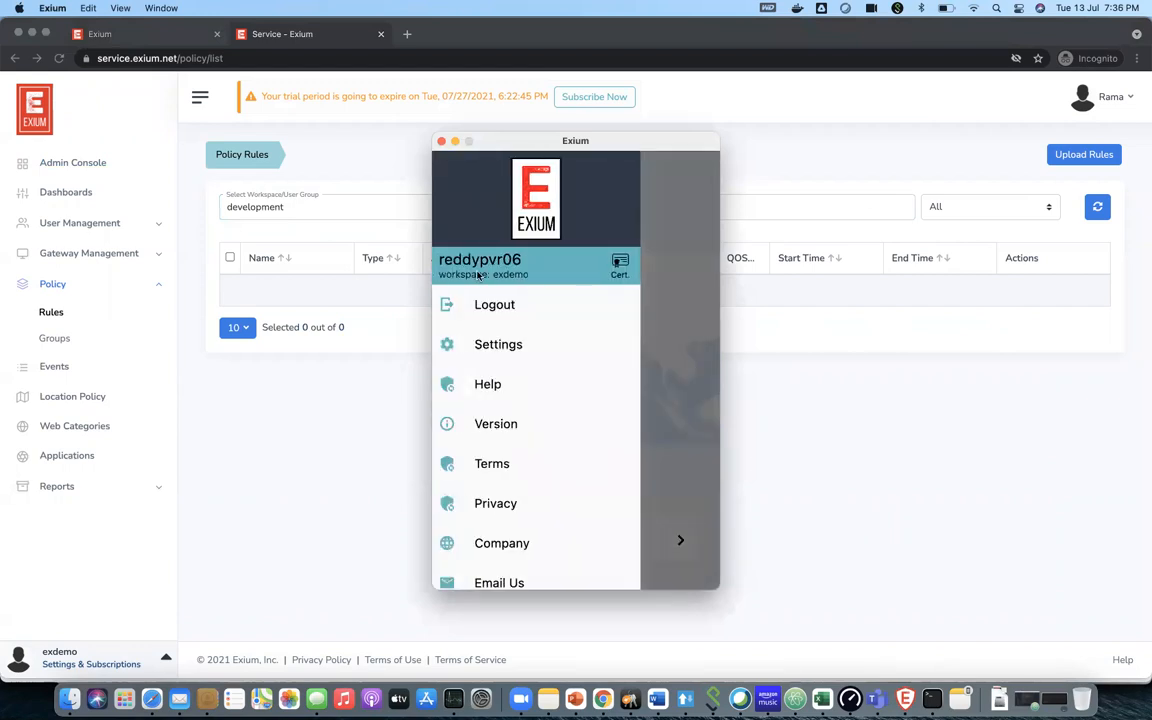
{"action": "left_click", "coordinate": [376, 377]}
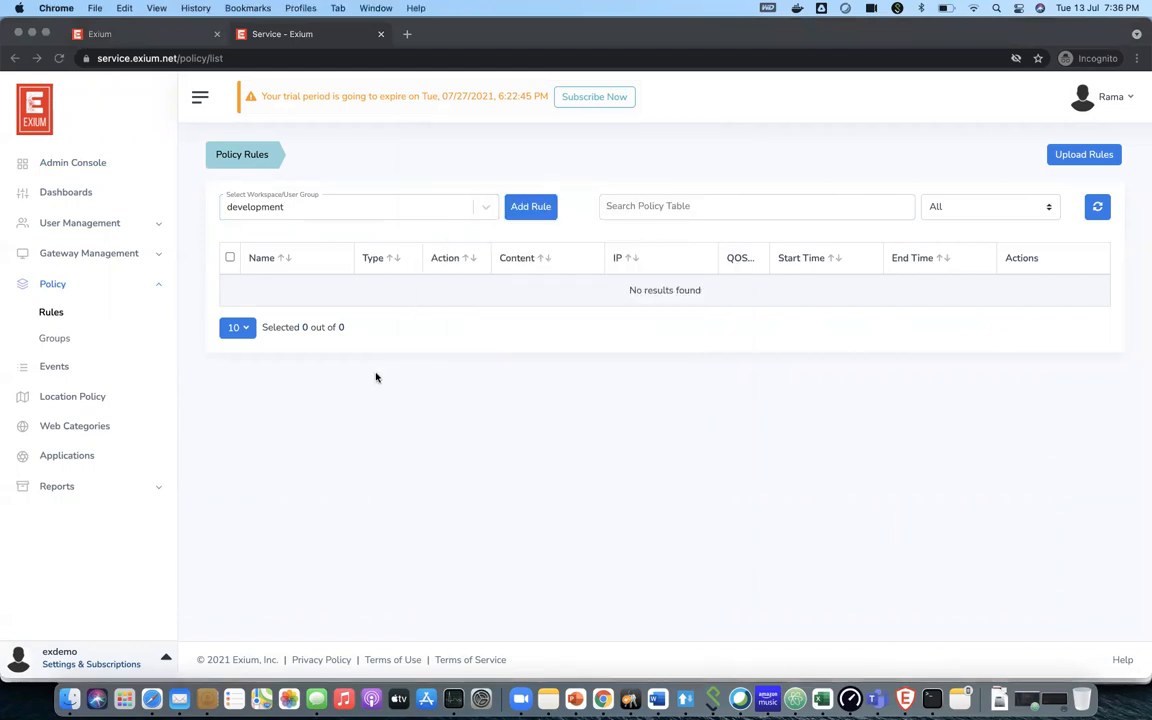
{"action": "left_click", "coordinate": [112, 224]}
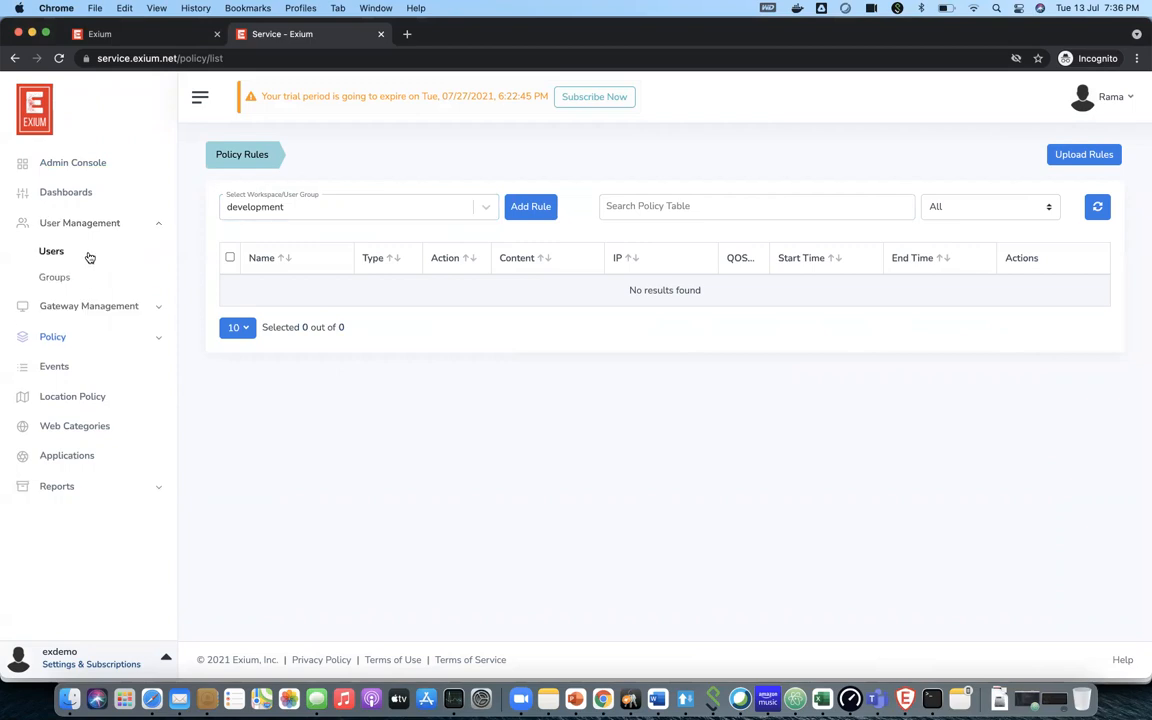
{"action": "left_click", "coordinate": [89, 258]}
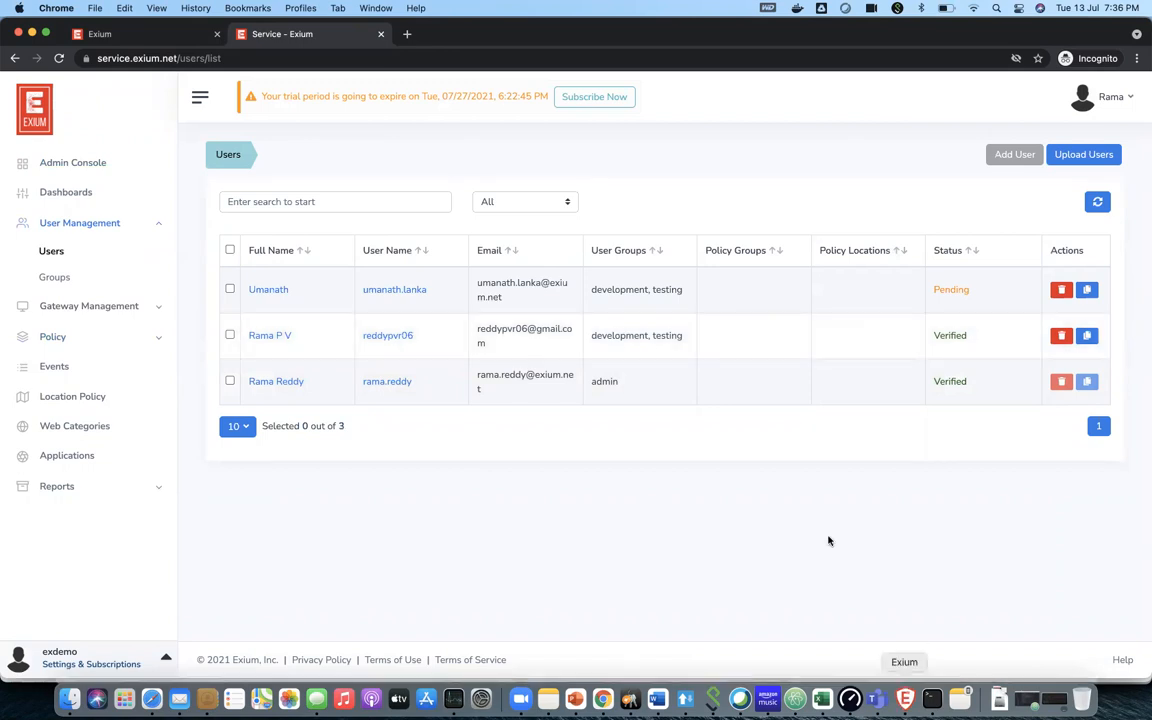
{"action": "left_click", "coordinate": [677, 328]}
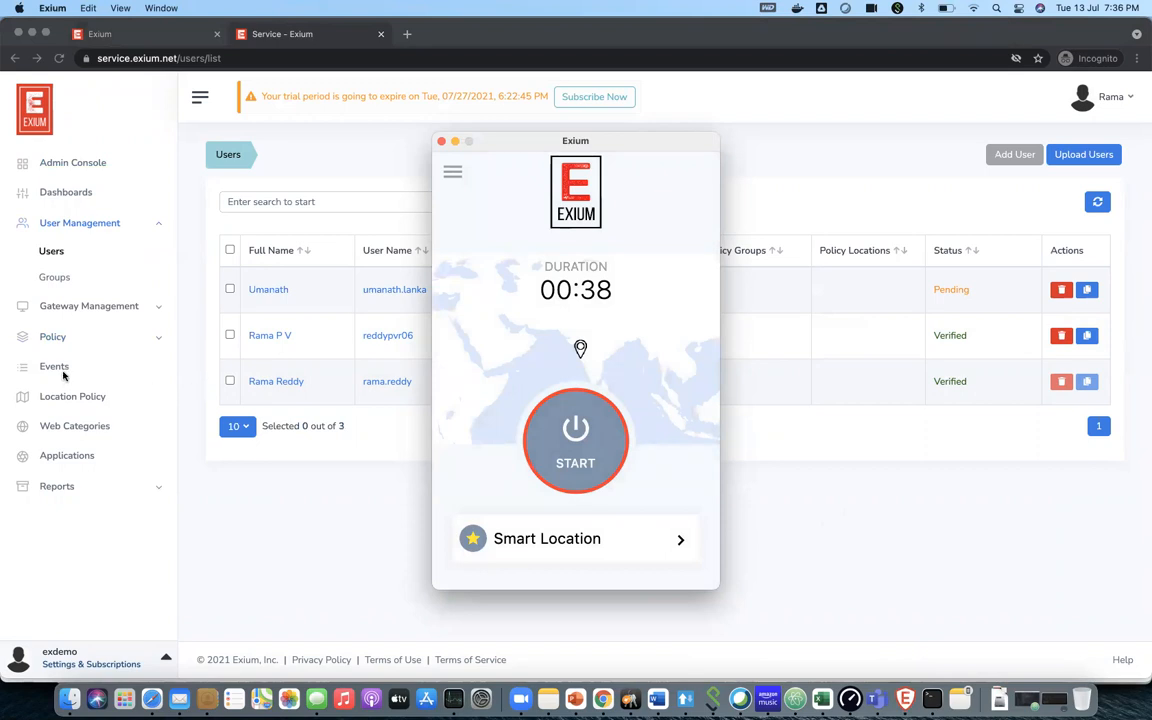
- Go back to the policy rules in Chrome and select the development user group
{"action": "left_click", "coordinate": [60, 340]}
{"action": "left_click", "coordinate": [60, 340]}
{"action": "left_click", "coordinate": [51, 312]}
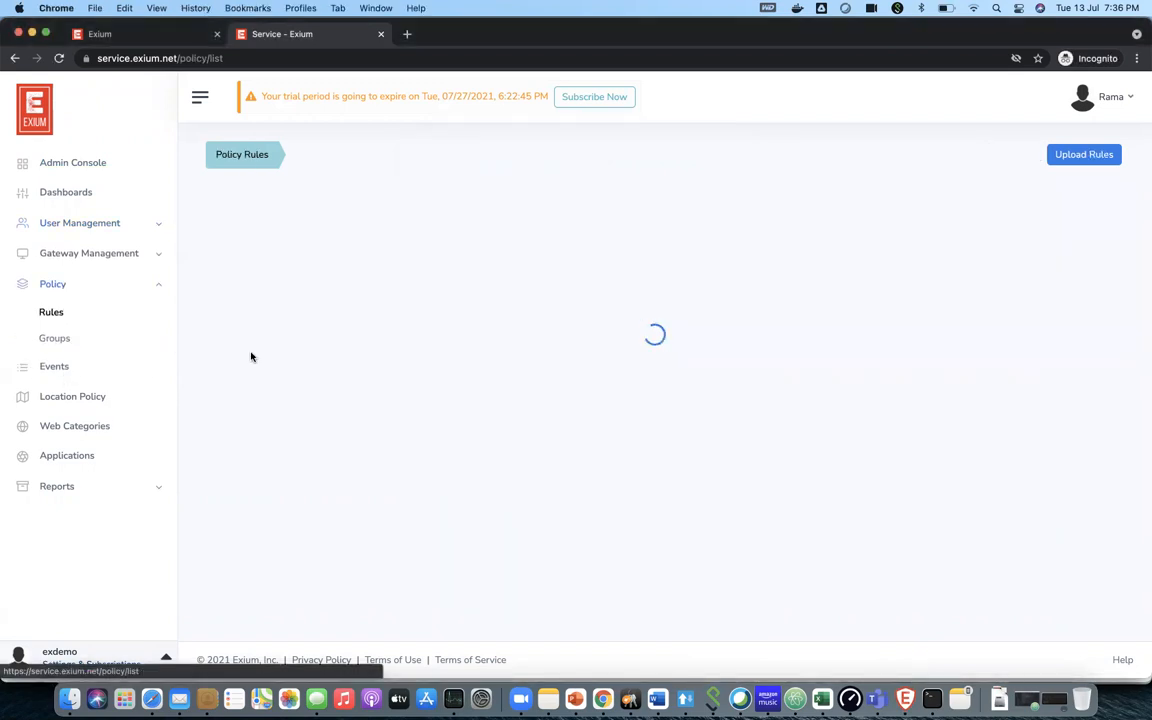
{"action": "left_click", "coordinate": [483, 206]}
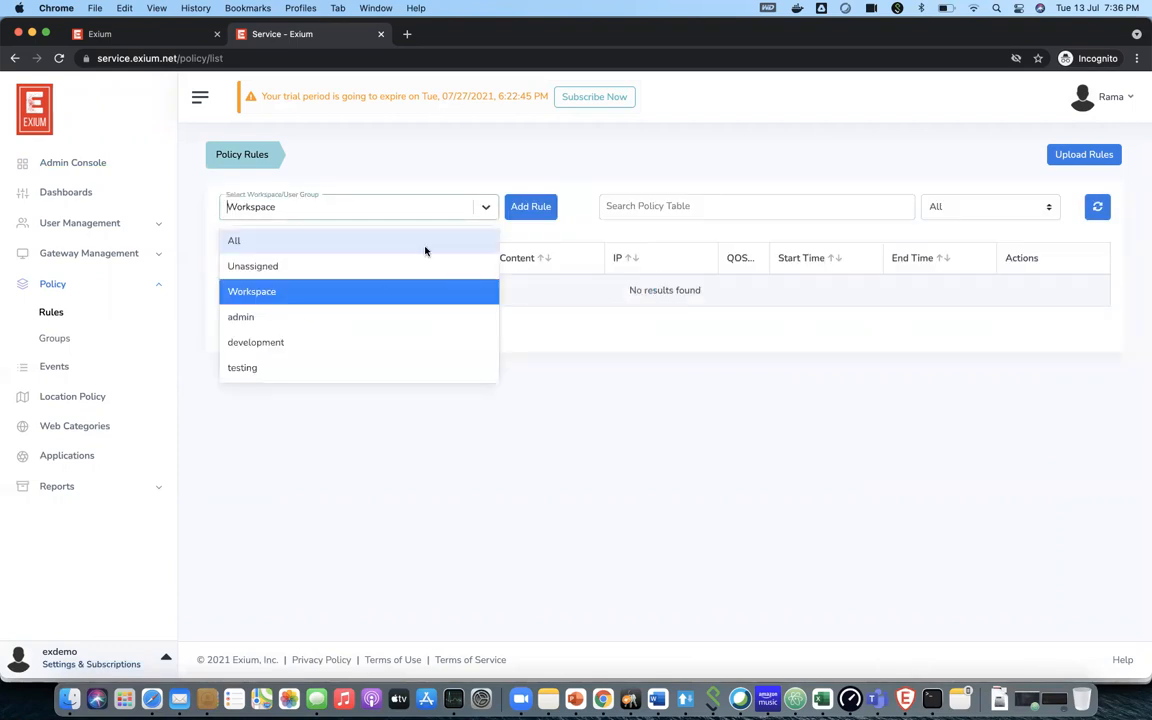
{"action": "left_click", "coordinate": [347, 342]}
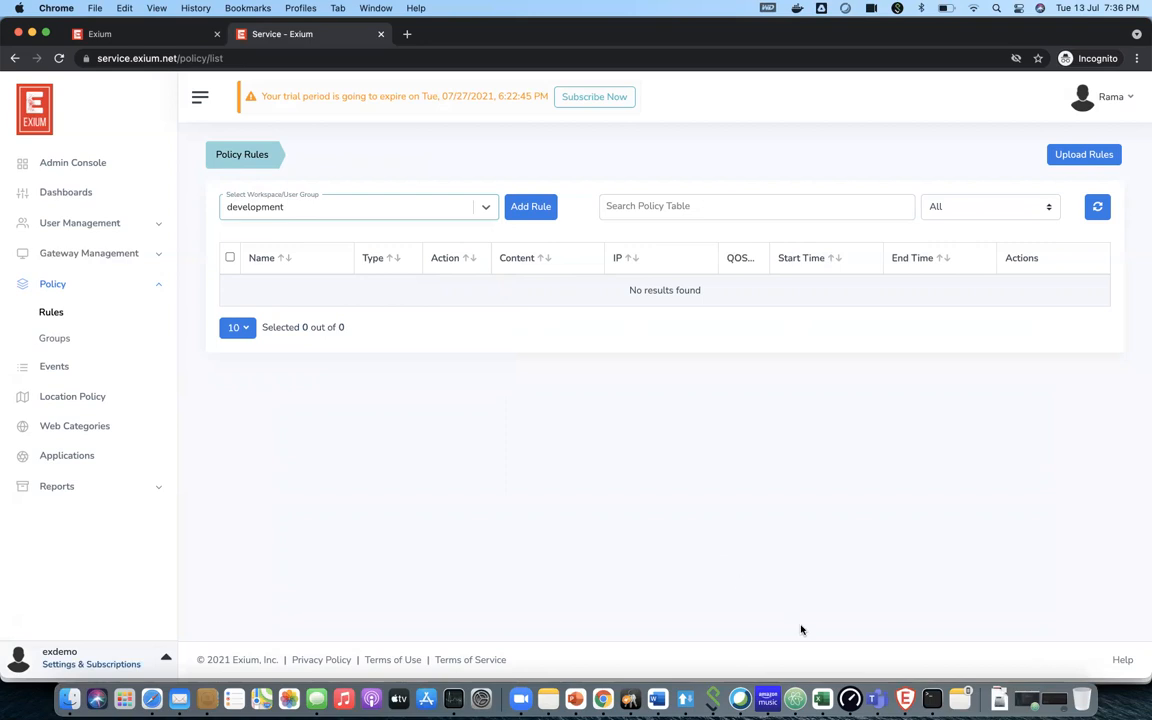
- Start the connection in the Exium client using Smart Location, and return to the policy rules in Chrome
{"action": "left_click", "coordinate": [905, 699]}
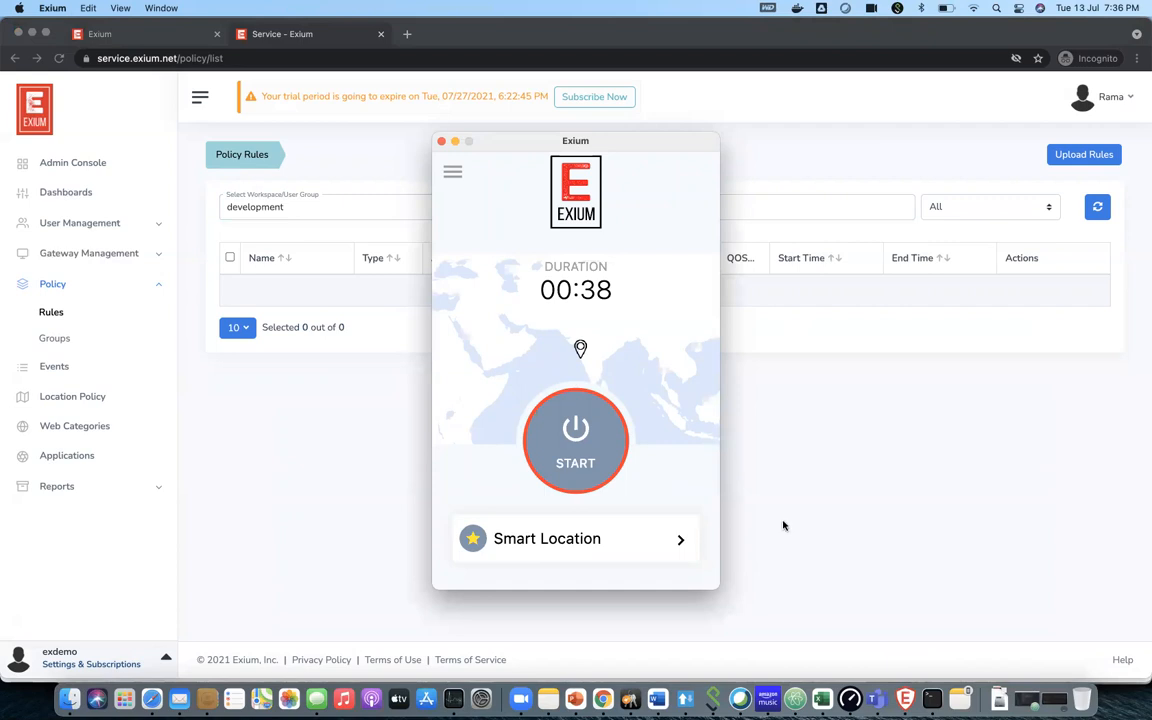
{"action": "left_click", "coordinate": [573, 475]}
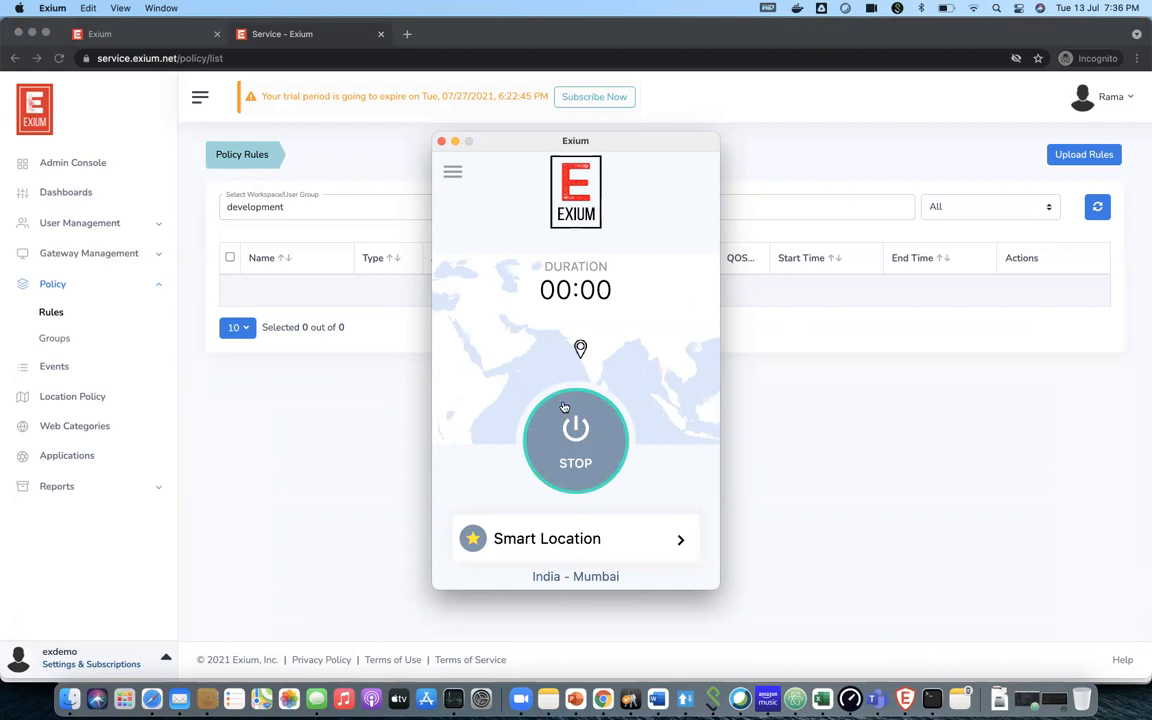
{"action": "left_click", "coordinate": [373, 432]}
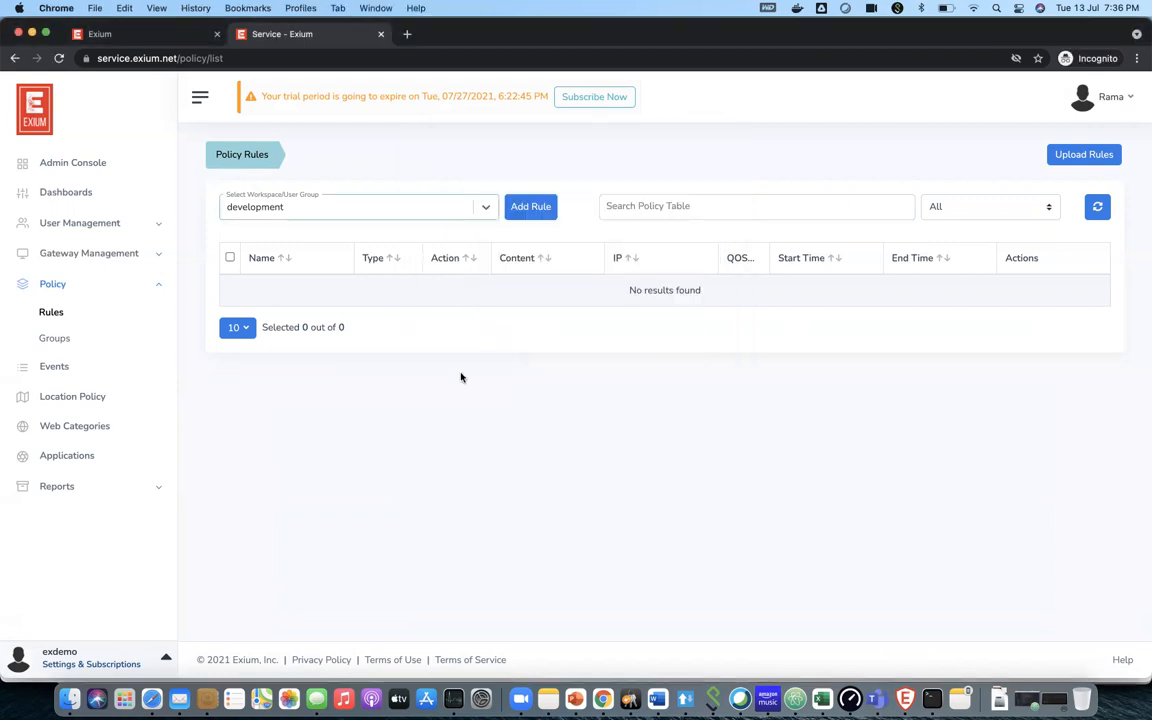
- Create a content rule named fb_block for the development group that blocks the domain facebook.com
{"action": "left_click", "coordinate": [520, 214]}
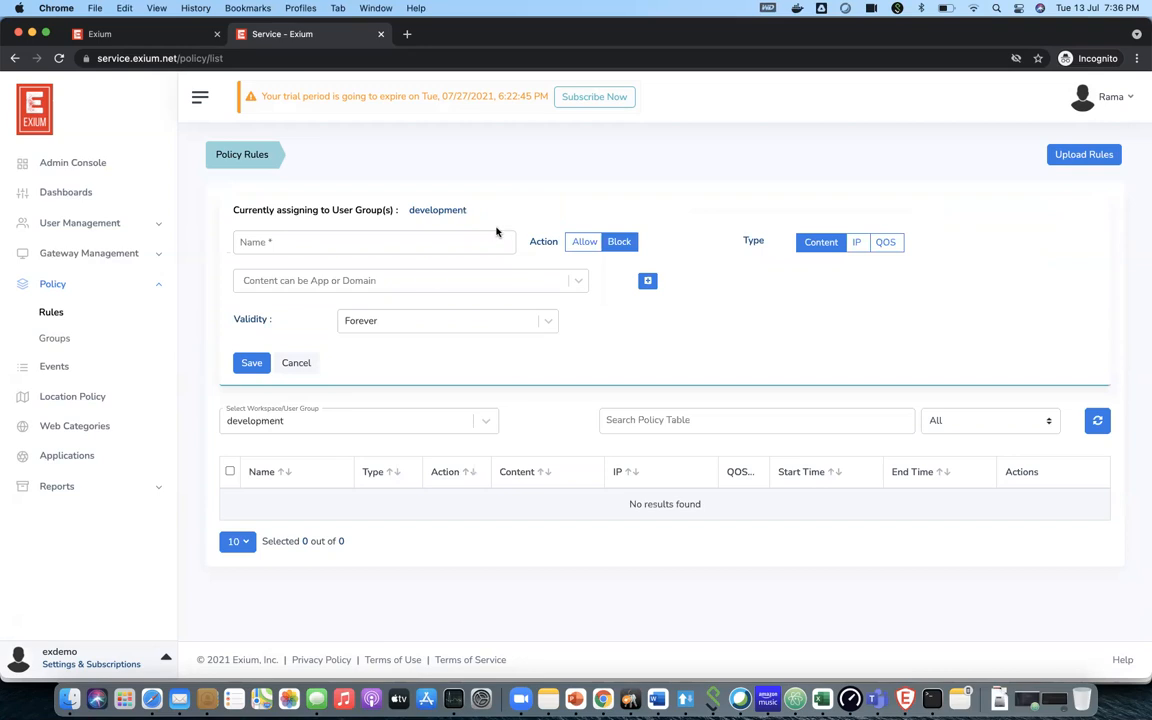
{"action": "left_click", "coordinate": [418, 247]}
{"action": "type", "text": "fb"}
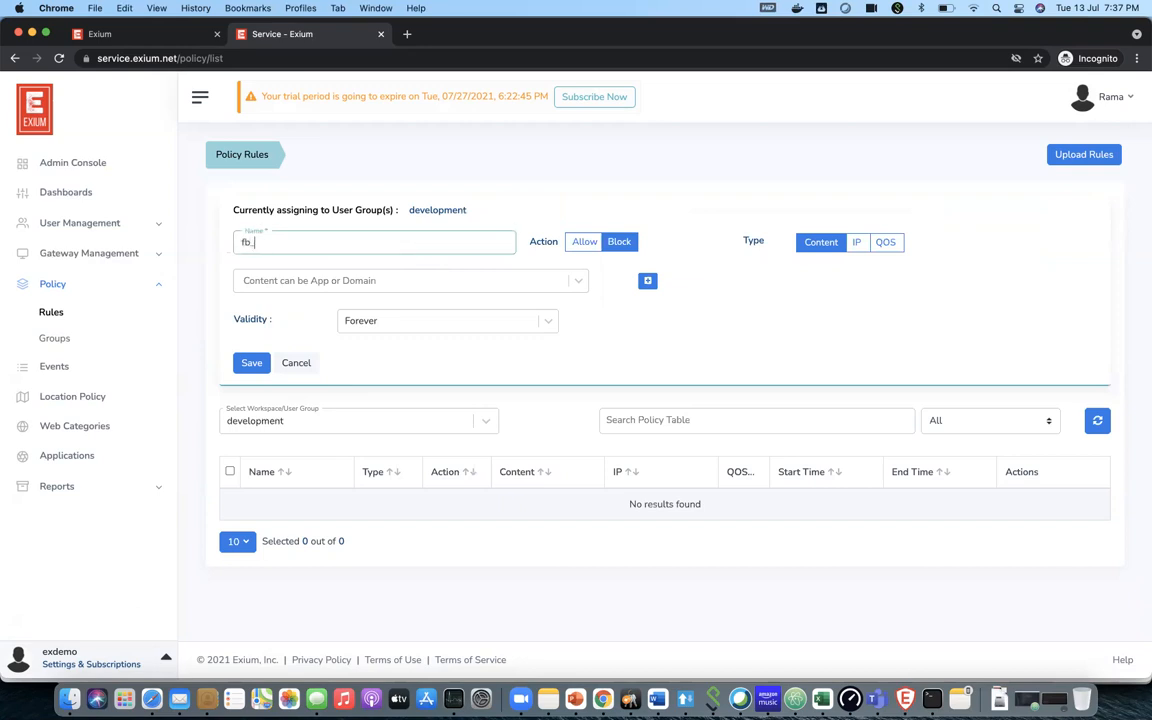
{"action": "type", "text": "_block"}
{"action": "left_click", "coordinate": [321, 283]}
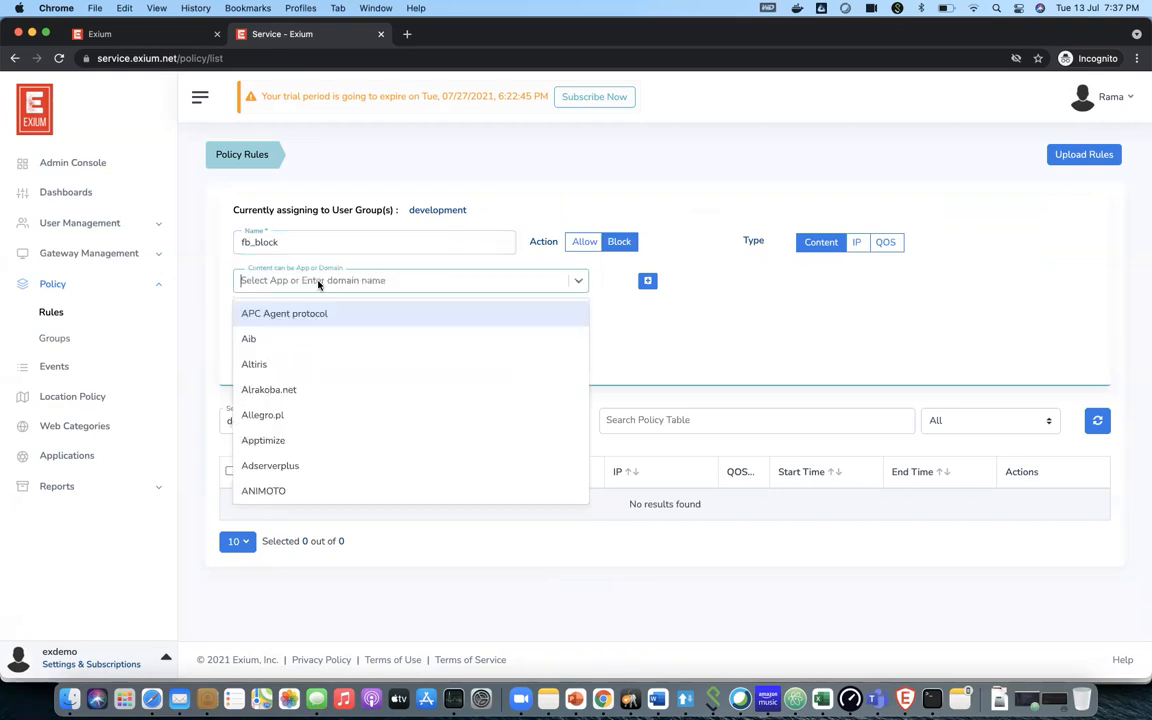
{"action": "type", "text": "facebook.com"}
{"action": "left_click", "coordinate": [321, 317]}
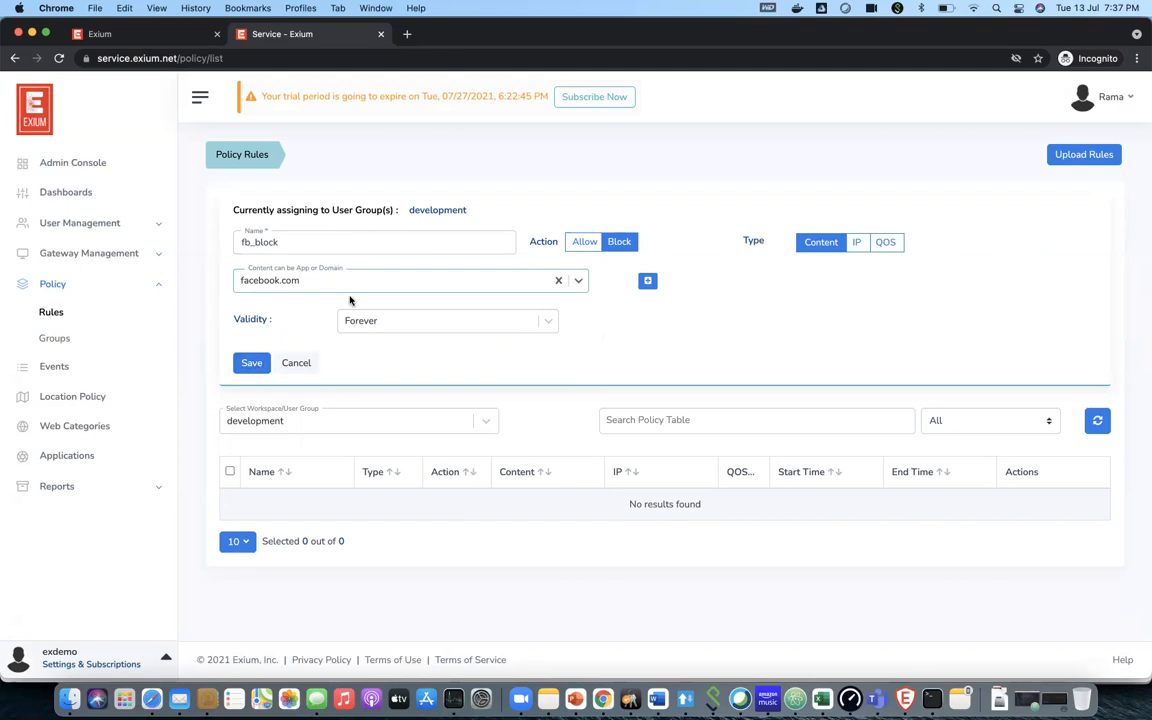
- Try the Custom Range validity for the rule, and set it back to Forever
{"action": "left_click", "coordinate": [546, 325]}
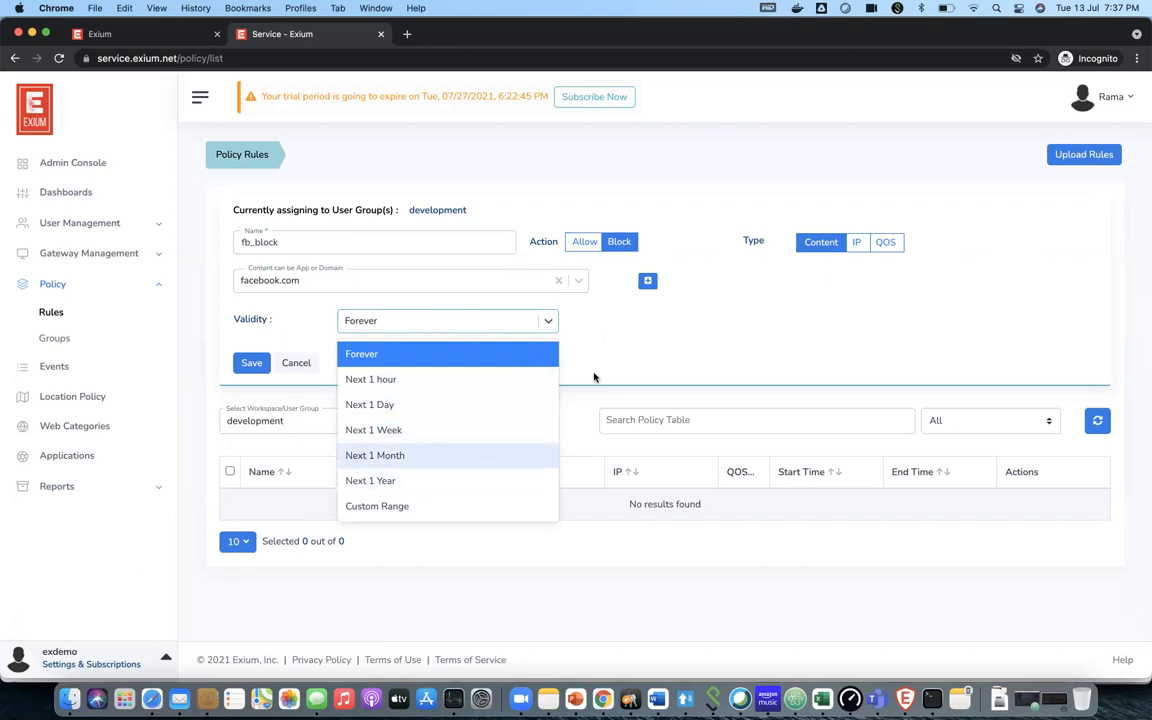
{"action": "left_click", "coordinate": [446, 505]}
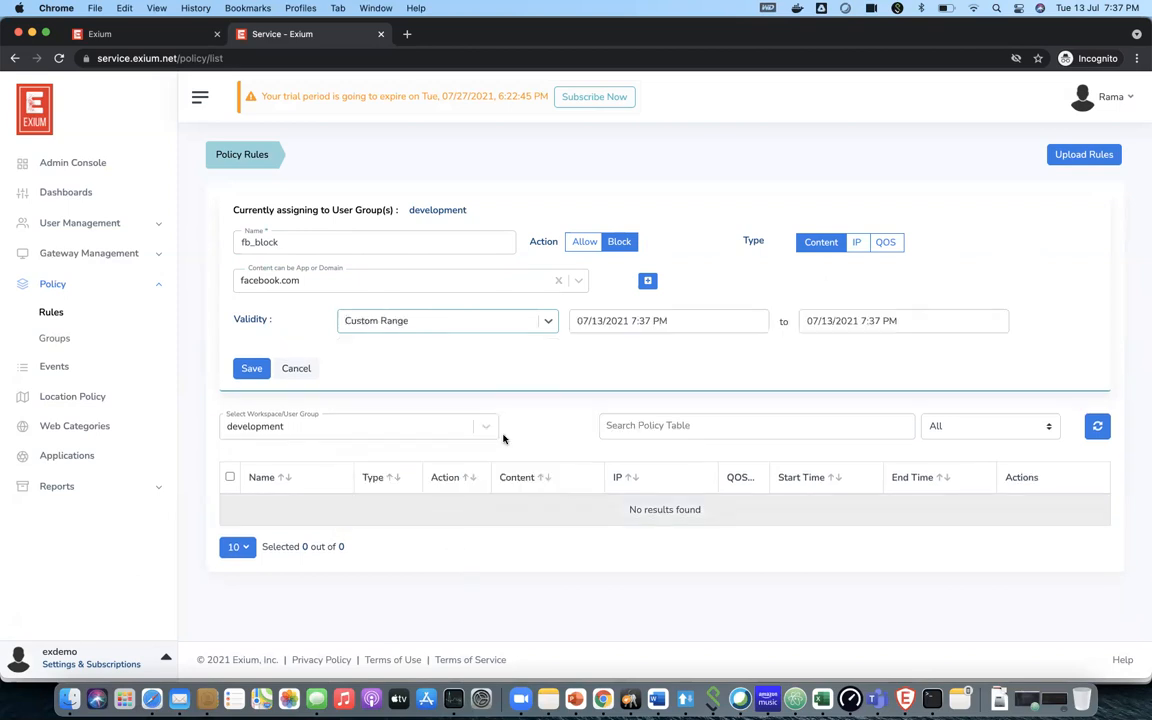
{"action": "left_click", "coordinate": [545, 321]}
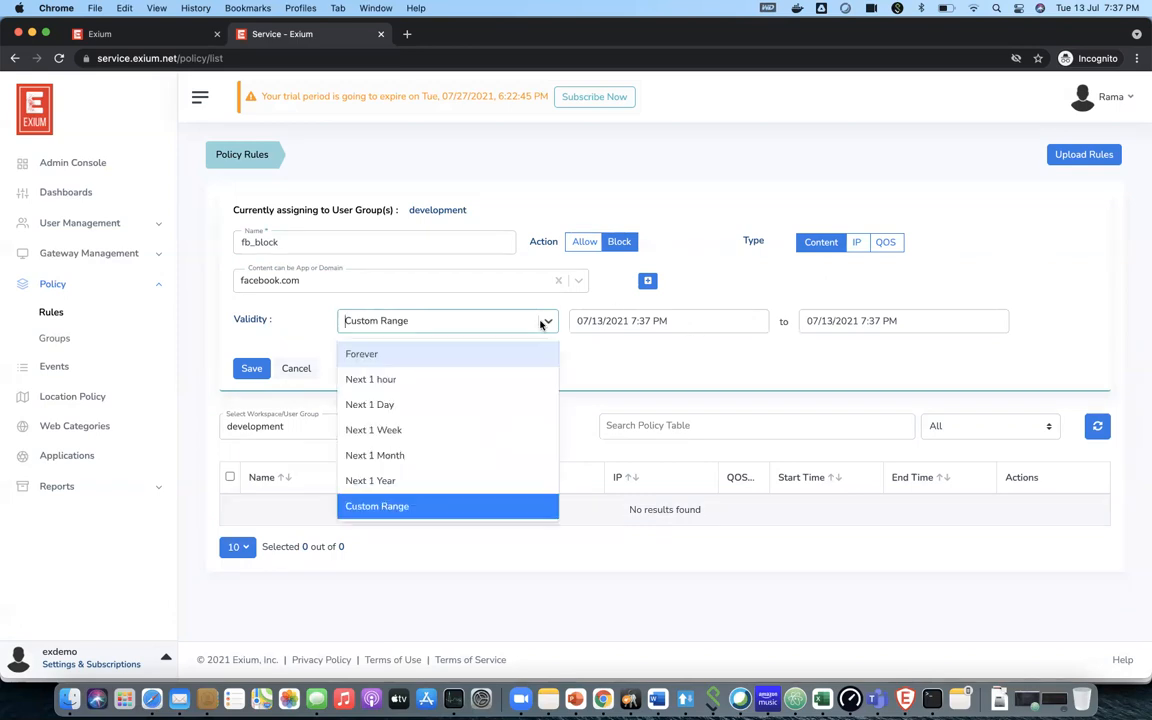
{"action": "left_click", "coordinate": [475, 353]}
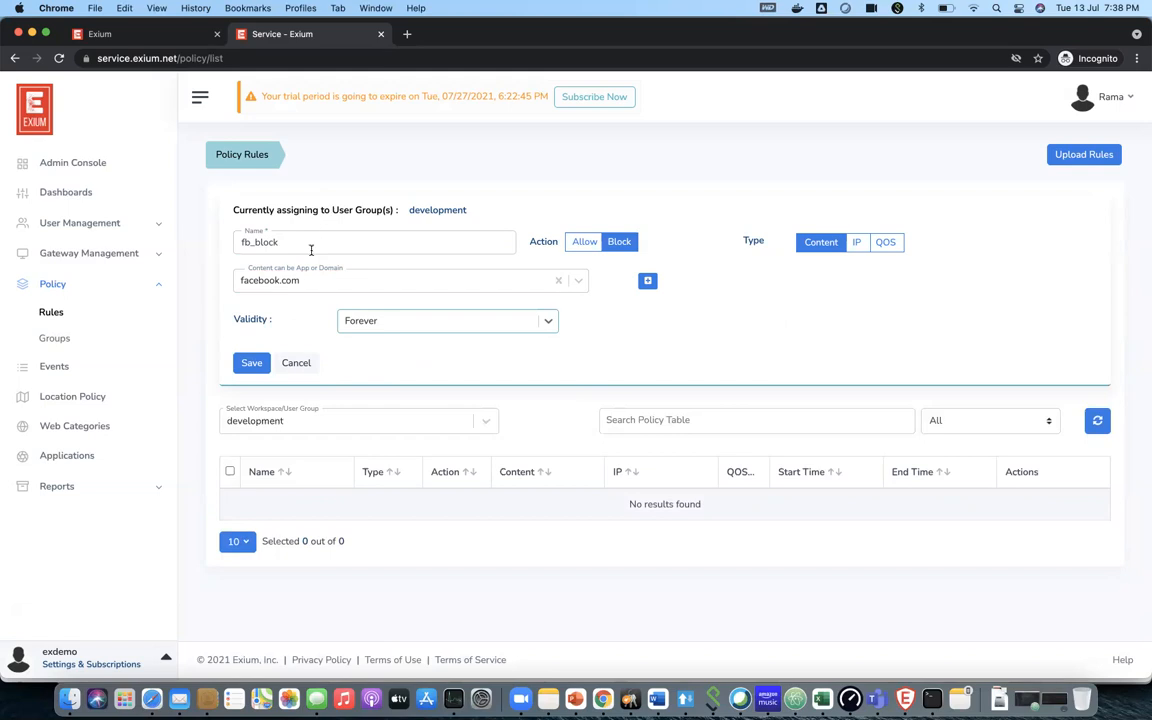
- Save the fb_block rule and refresh the policy rules table
{"action": "left_click", "coordinate": [258, 363]}
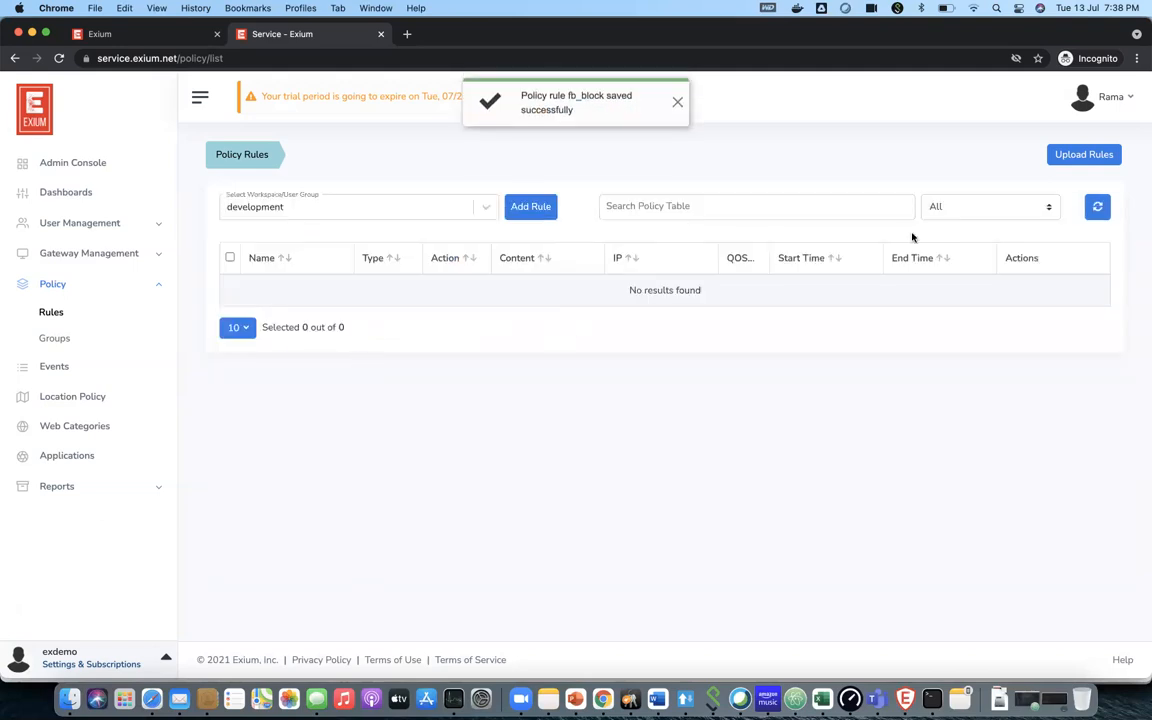
{"action": "left_click", "coordinate": [1097, 209]}
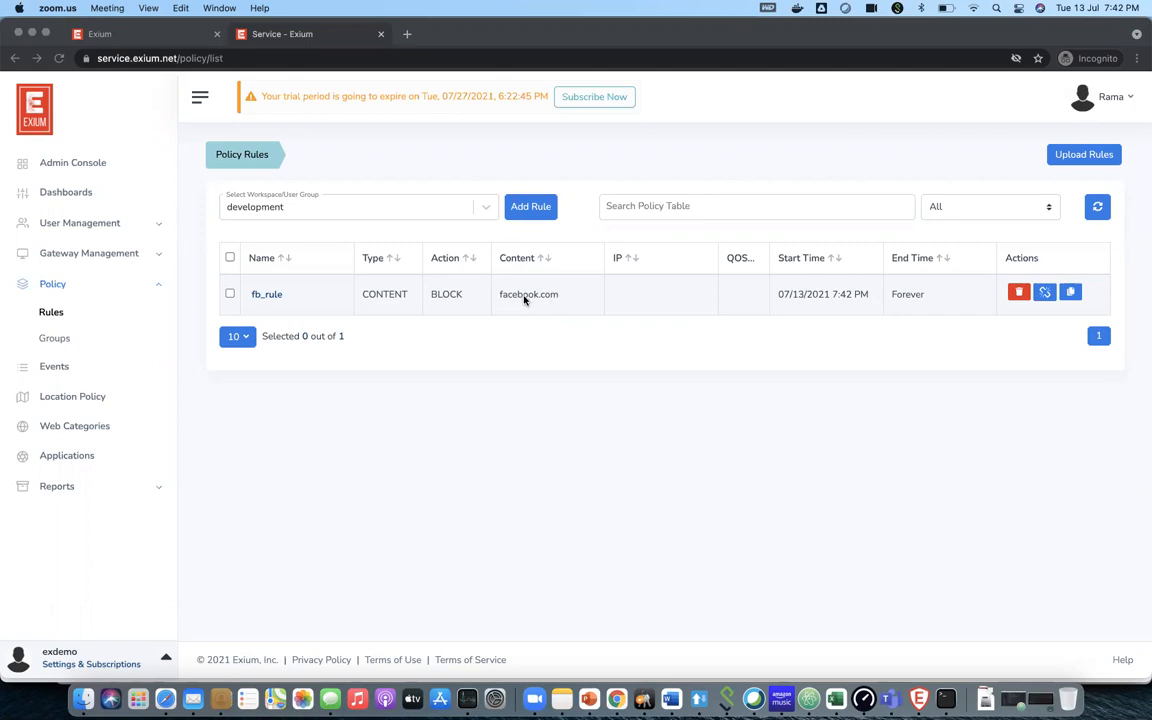
- Create and save a content rule named yt_rule for the development group that blocks the domain Youtube.com
{"action": "left_click", "coordinate": [521, 210]}
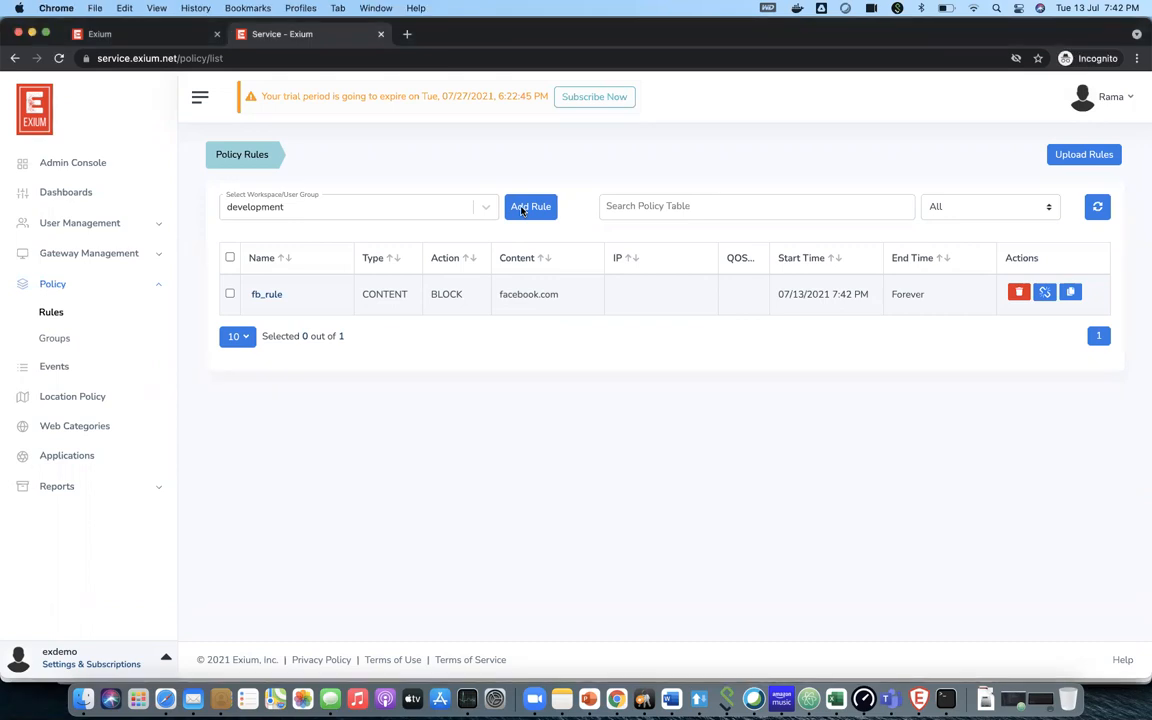
{"action": "left_click", "coordinate": [521, 208]}
{"action": "left_click", "coordinate": [406, 241]}
{"action": "type", "text": "yt_rule"}
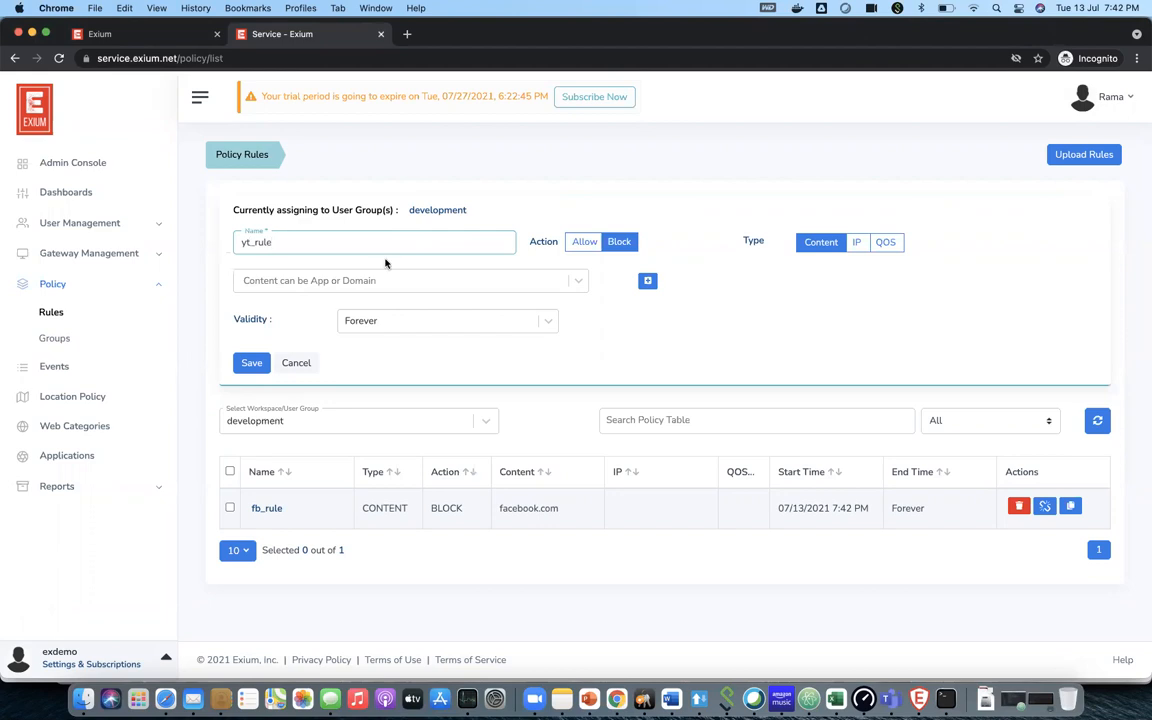
{"action": "left_click", "coordinate": [385, 280]}
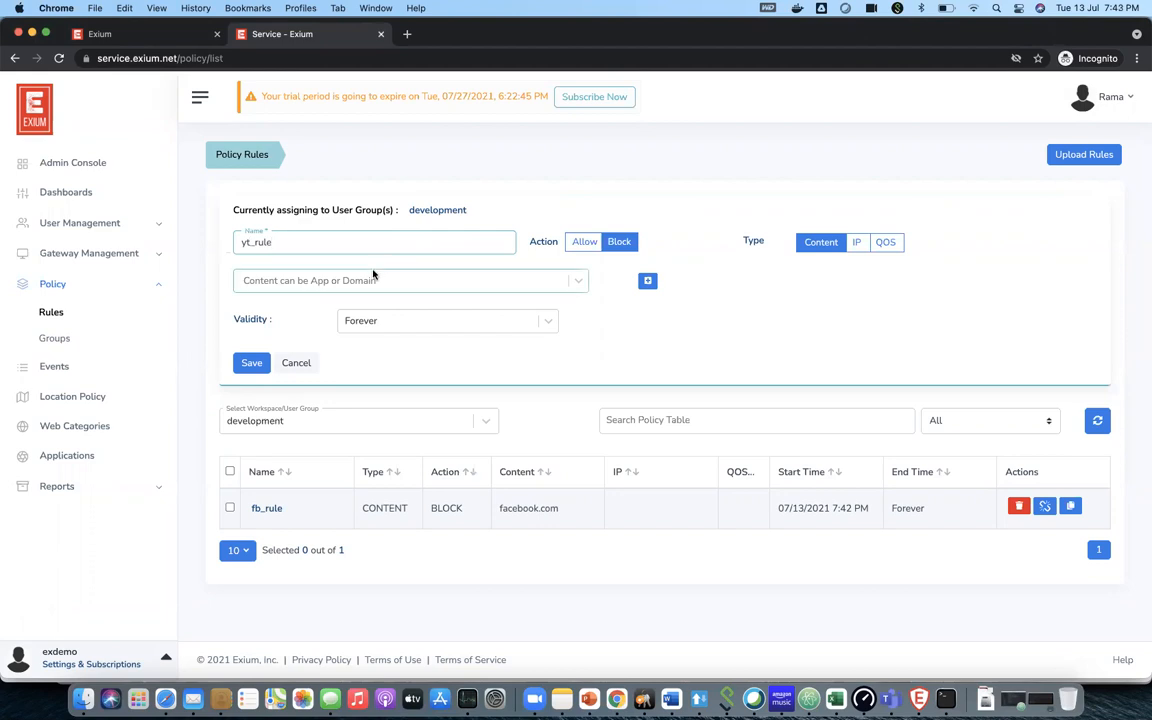
{"action": "type", "text": "youtube.com"}
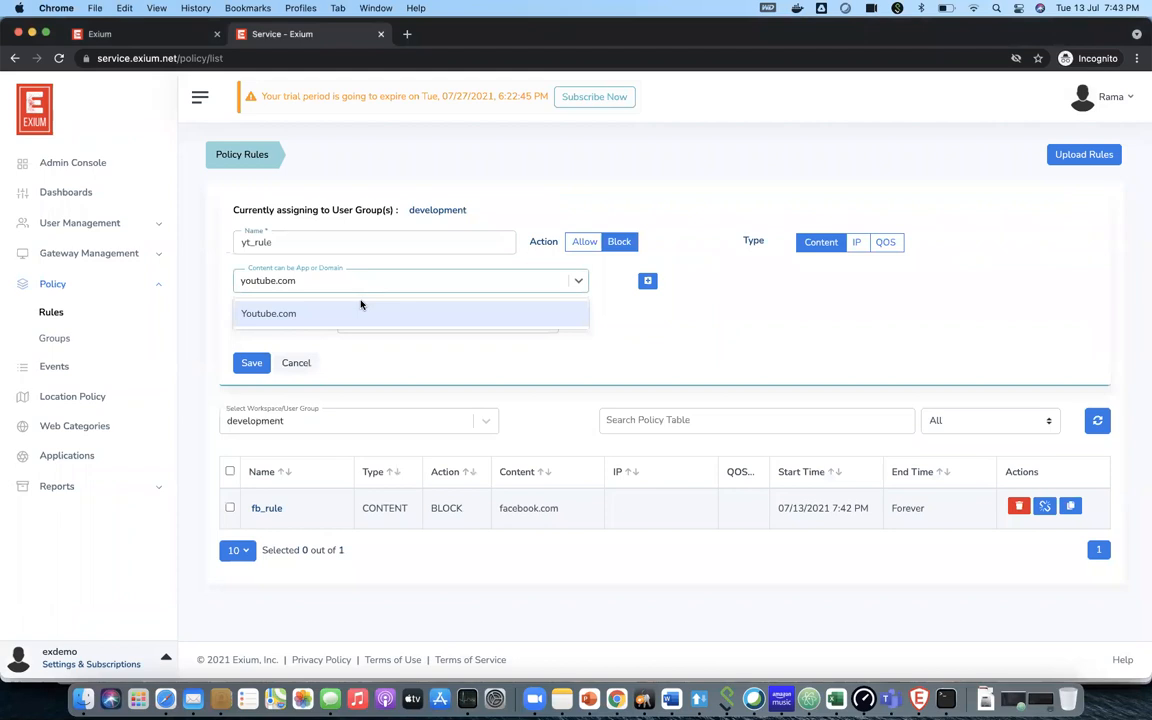
{"action": "left_click", "coordinate": [367, 312]}
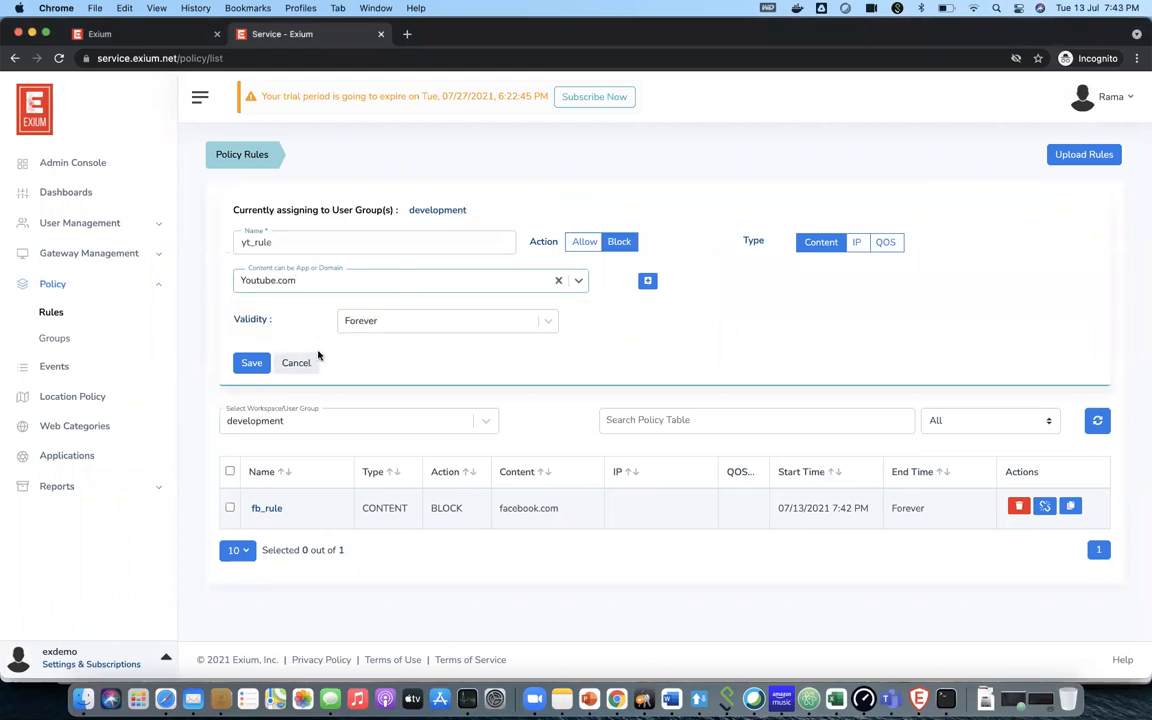
{"action": "left_click", "coordinate": [252, 364]}
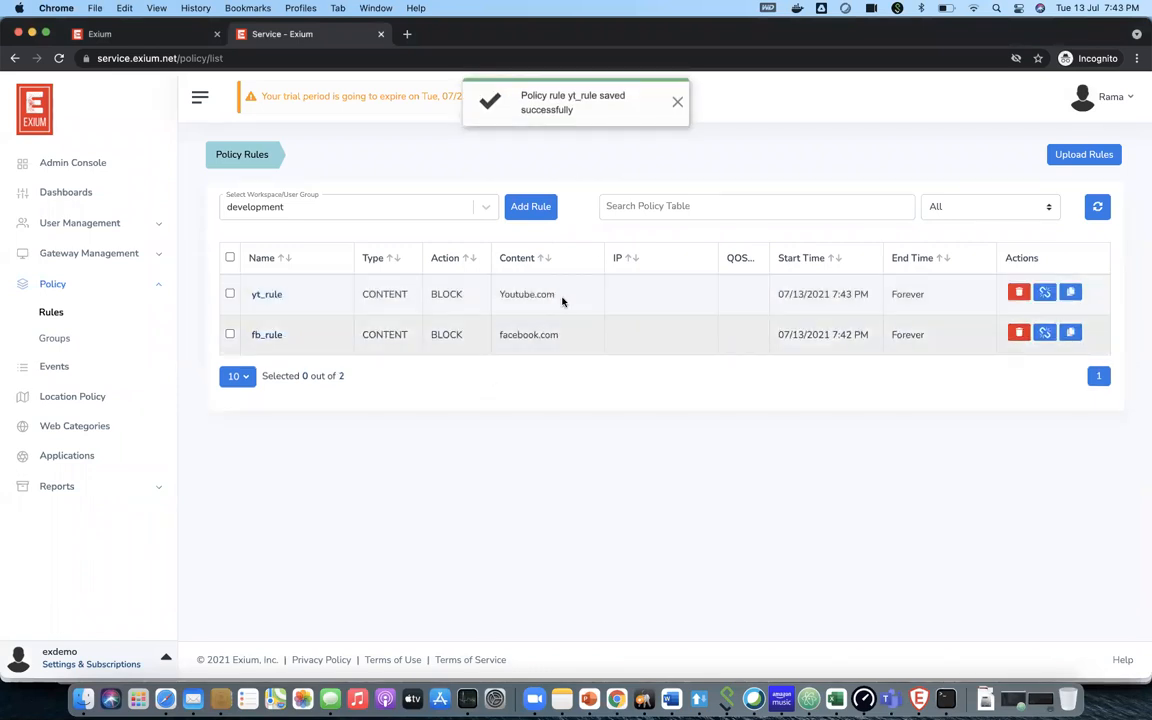
{"action": "left_click", "coordinate": [677, 102]}
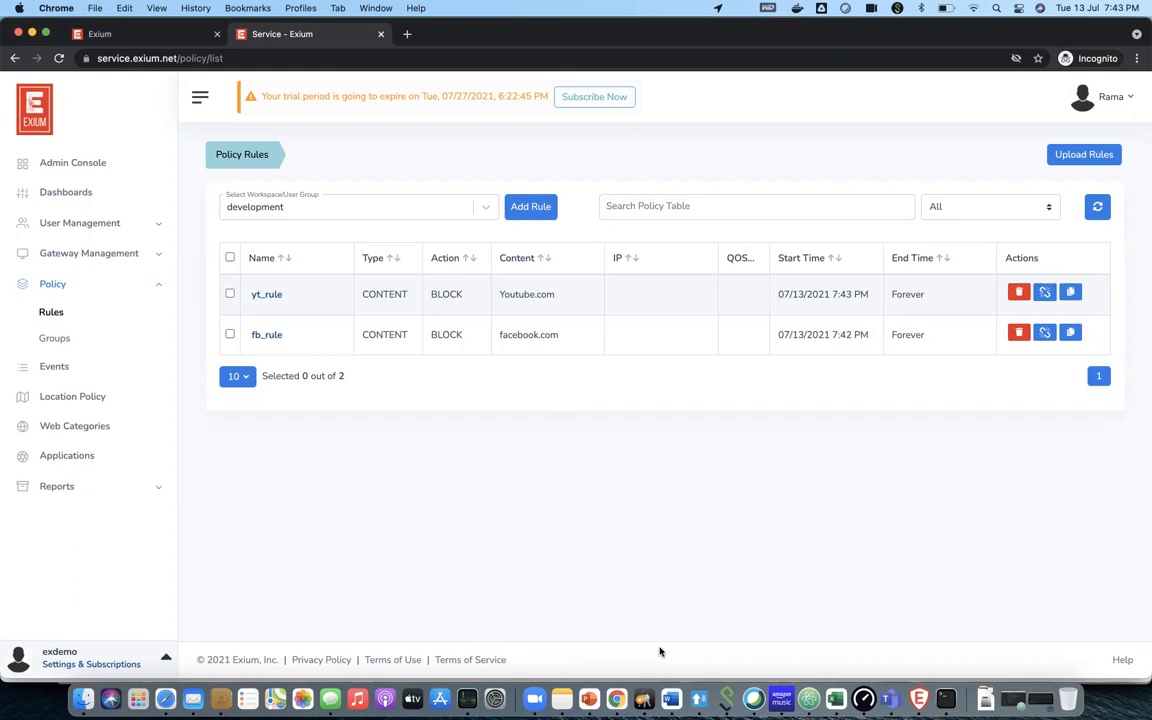
- Open a new incognito browser window and load youtube.com in it
{"action": "right_click", "coordinate": [616, 698]}
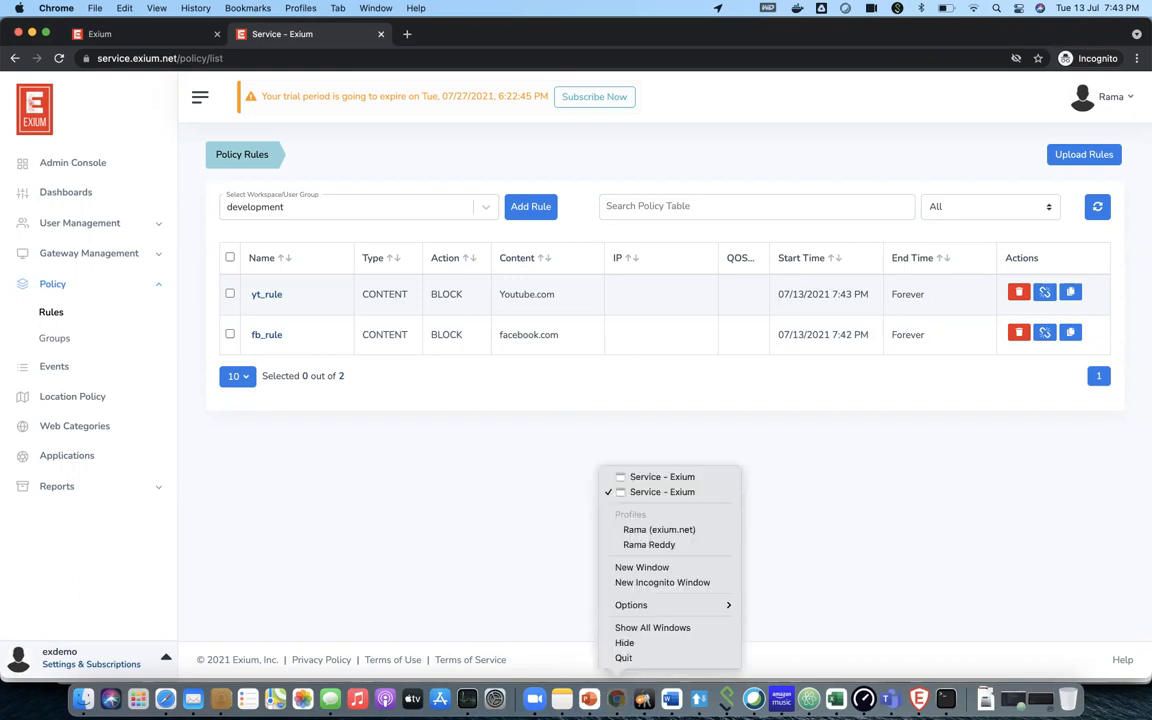
{"action": "left_click", "coordinate": [650, 582]}
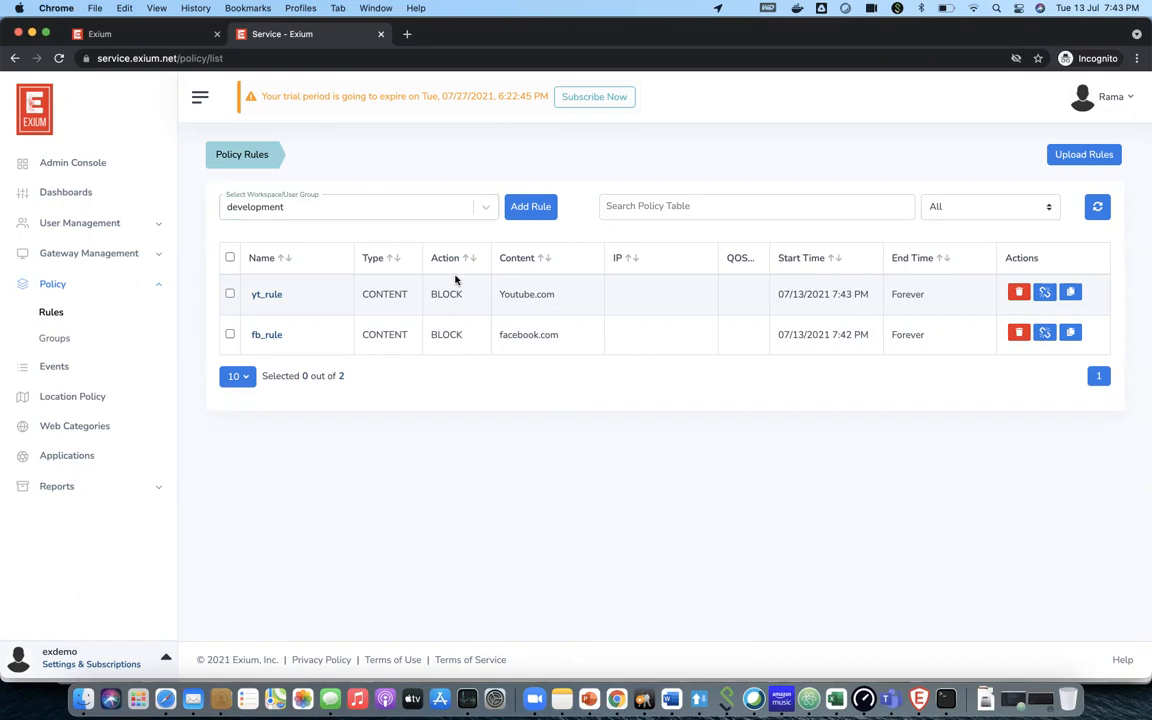
{"action": "right_click", "coordinate": [617, 697]}
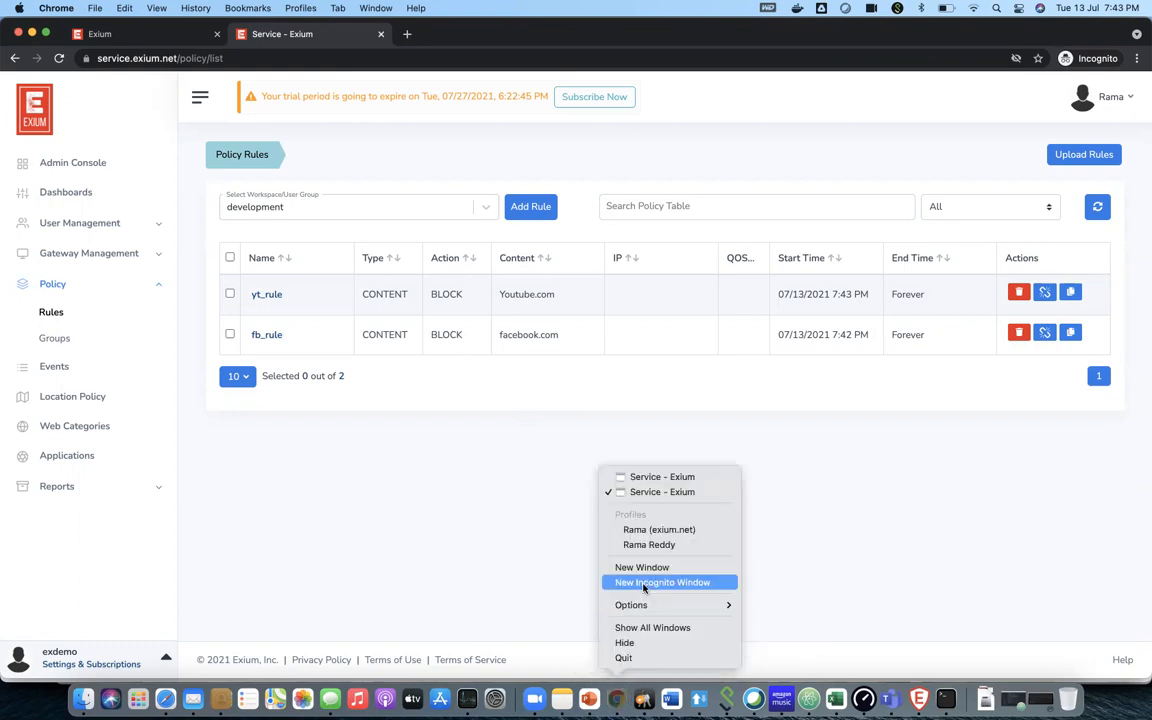
{"action": "left_click", "coordinate": [643, 585]}
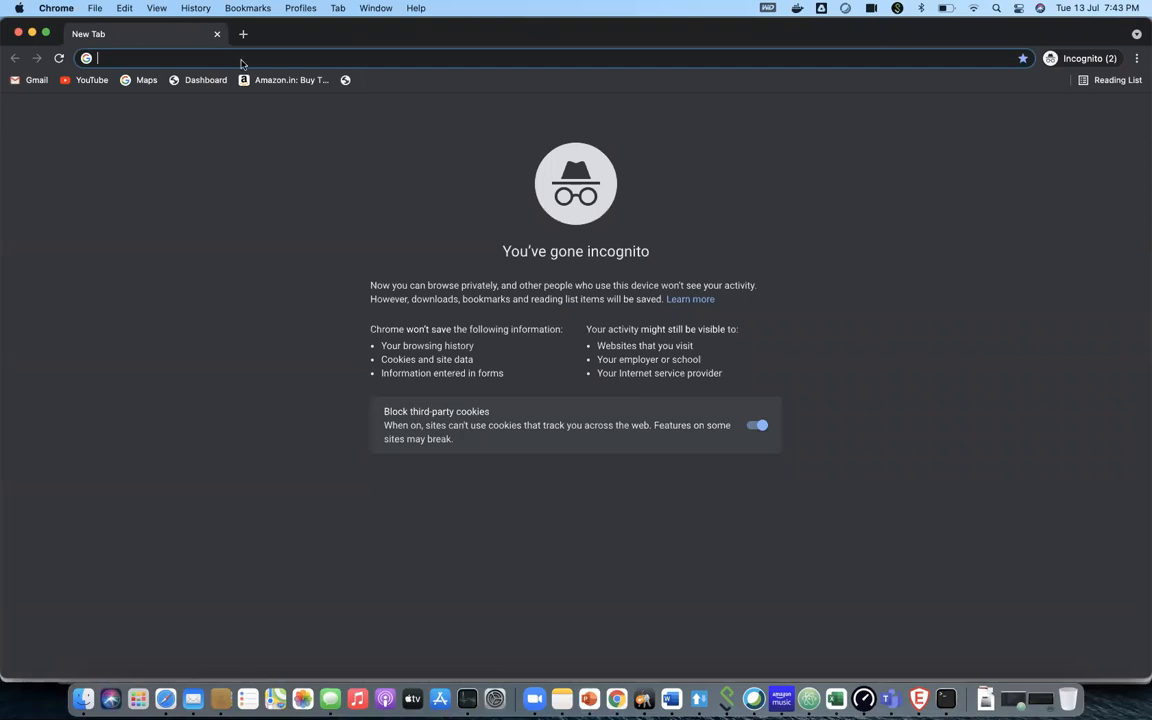
{"action": "type", "text": "you"}
{"action": "key", "text": "Right"}
{"action": "key", "text": "Return"}
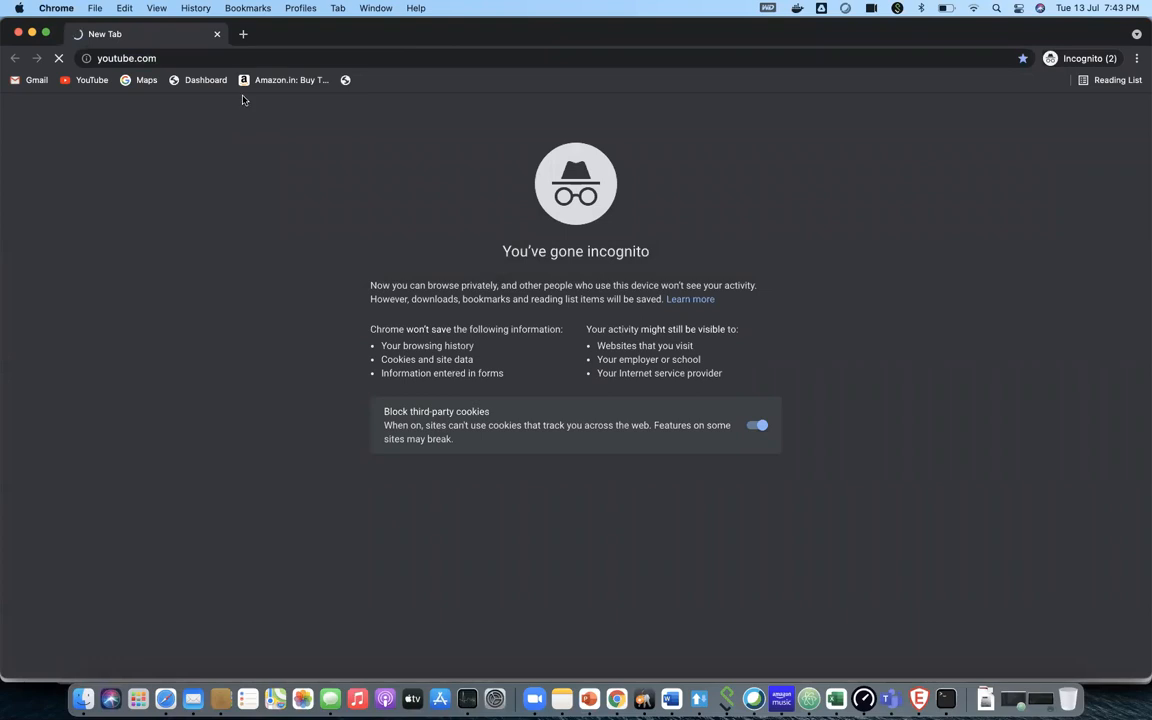
- Load facebook.com in a second tab and check how both youtube.com and facebook.com respond
{"action": "left_click", "coordinate": [243, 35]}
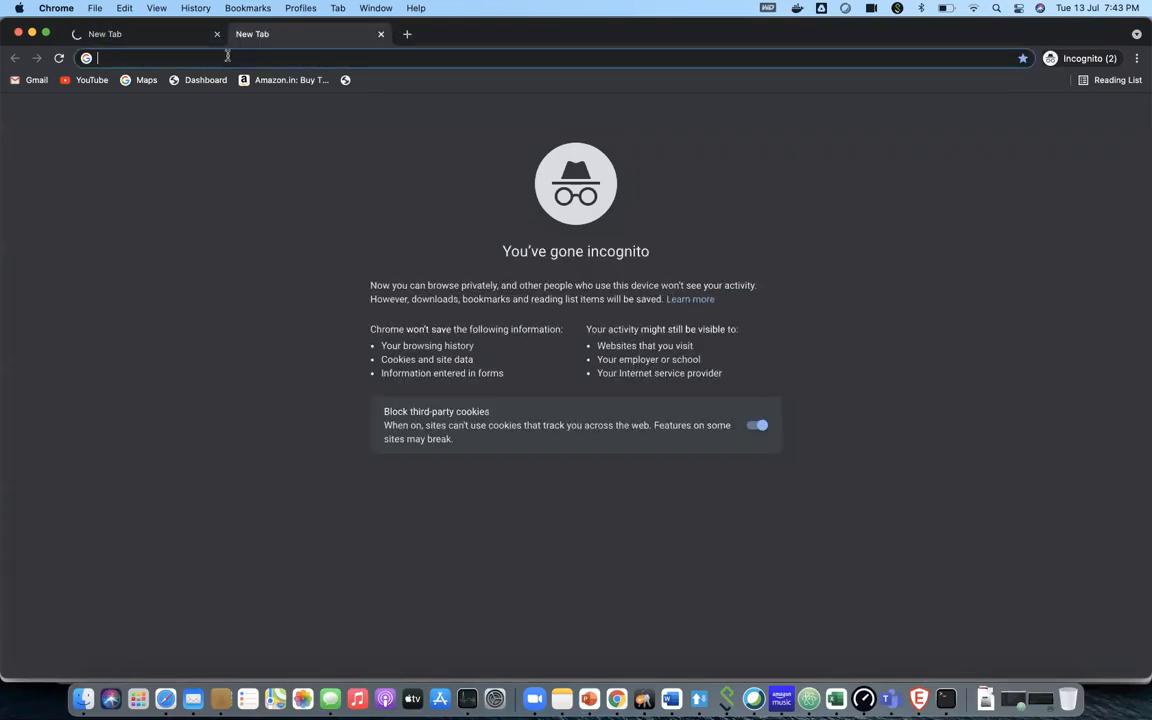
{"action": "type", "text": "face"}
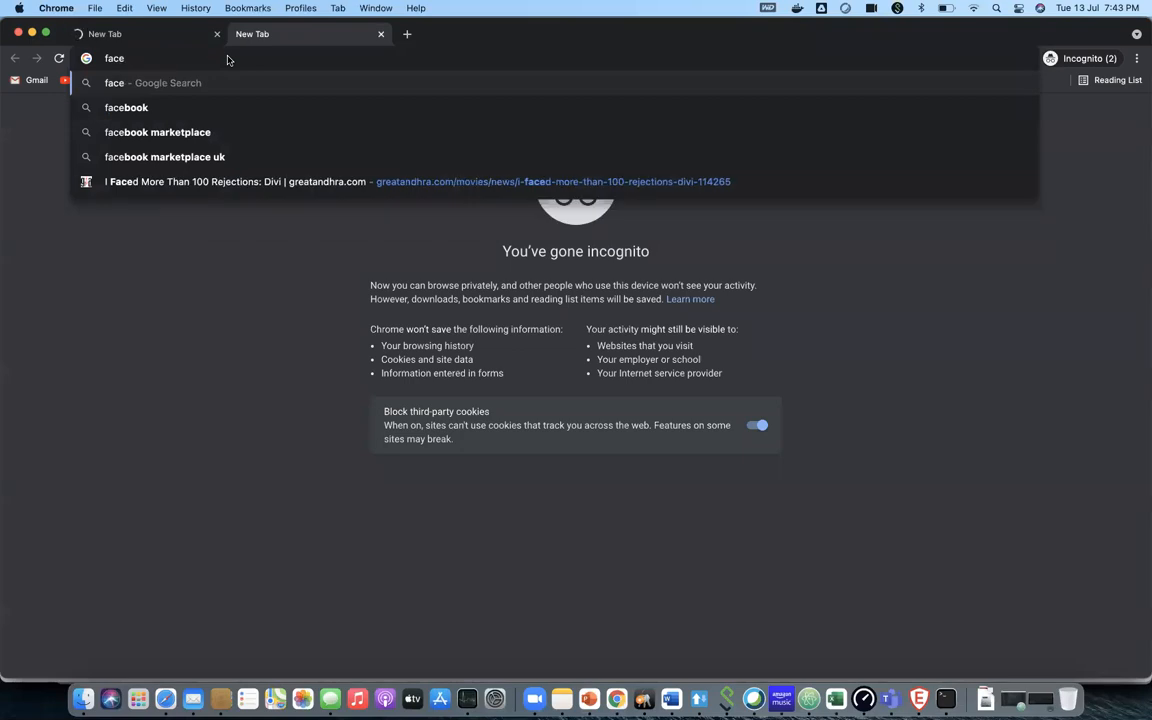
{"action": "type", "text": "book.com"}
{"action": "key", "text": "Return"}
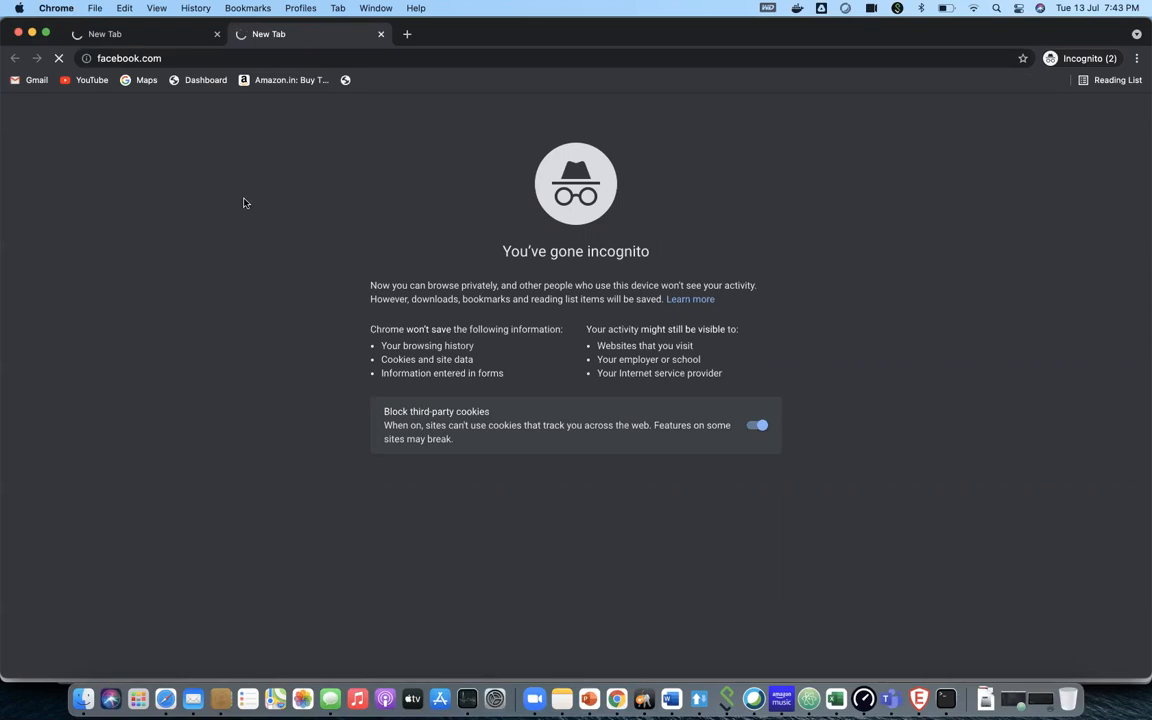
{"action": "left_click", "coordinate": [146, 33]}
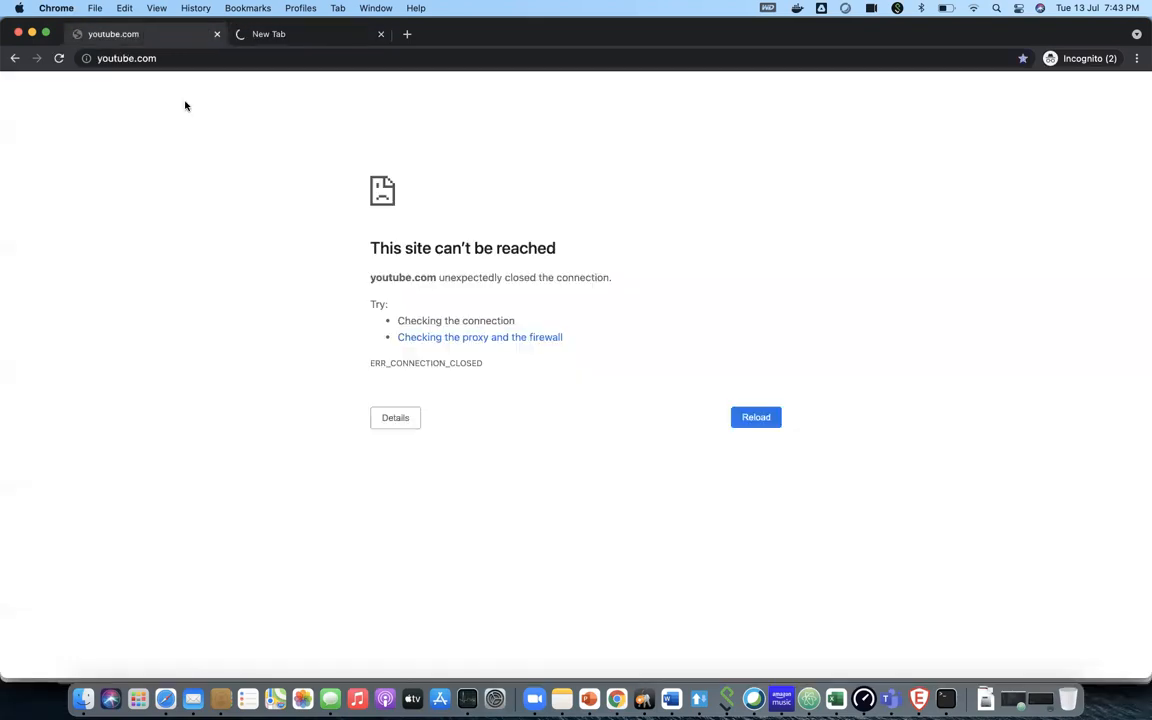
{"action": "left_click", "coordinate": [265, 38]}
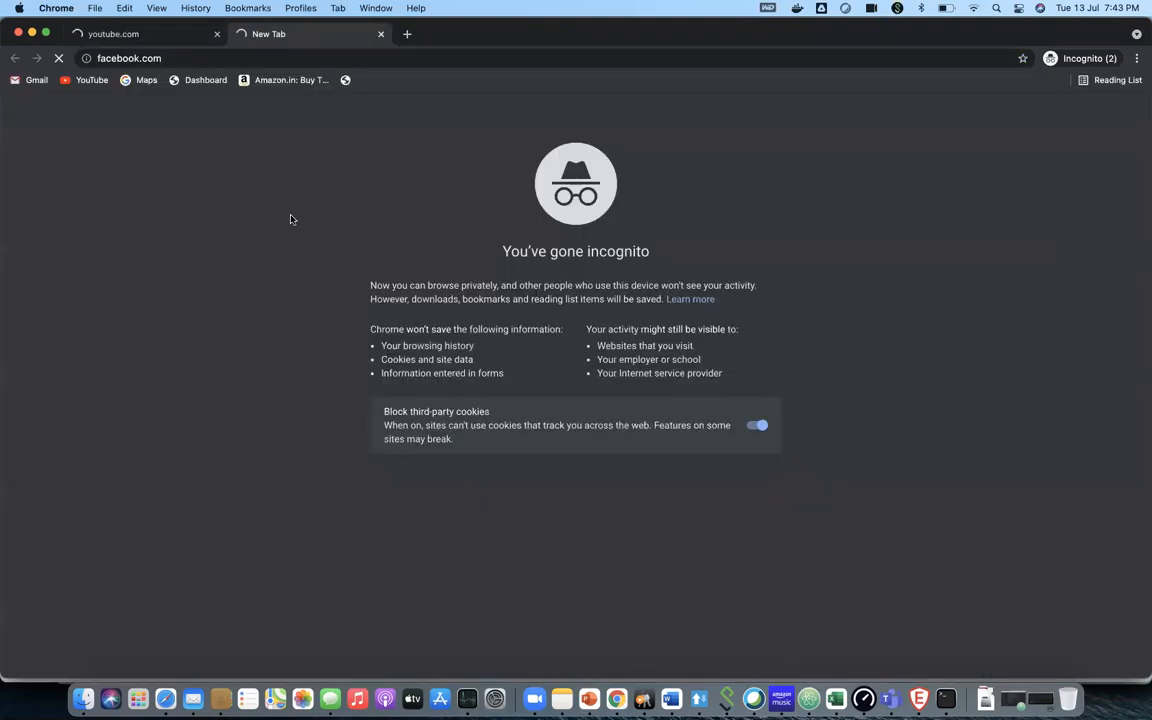
- Check the connection in the Exium client and return to the incognito window in Chrome
{"action": "key", "text": "super+Tab"}
{"action": "key", "text": "super+Tab"}
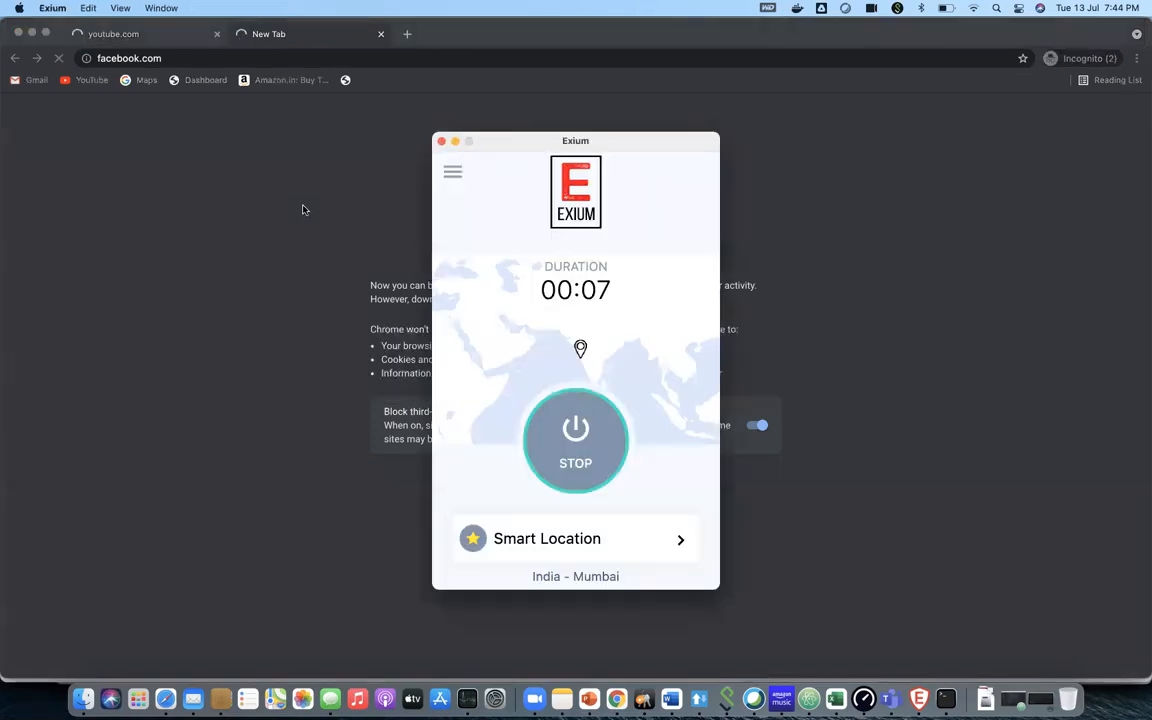
{"action": "key", "text": "super+Tab"}
{"action": "key", "text": "super+Tab"}
{"action": "key", "text": "super+Tab"}
{"action": "key", "text": "super+Tab"}
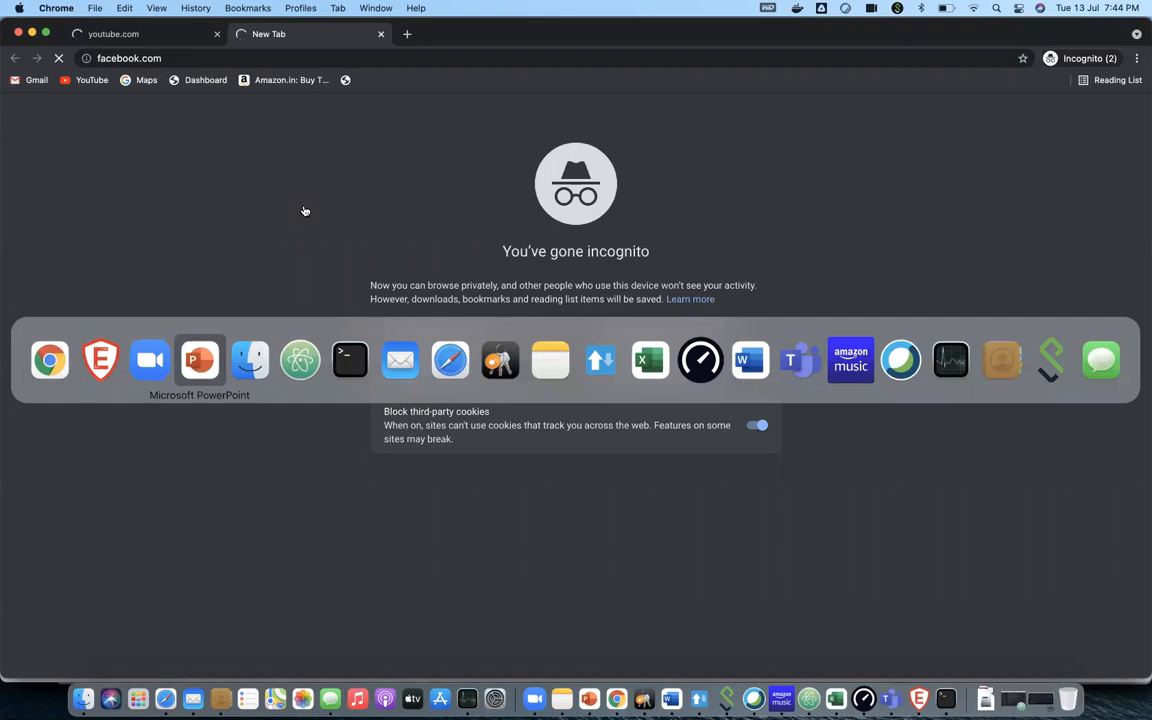
{"action": "key", "text": "super+shift+Tab"}
{"action": "key", "text": "super+shift+Tab"}
{"action": "key", "text": "super+shift+Tab"}
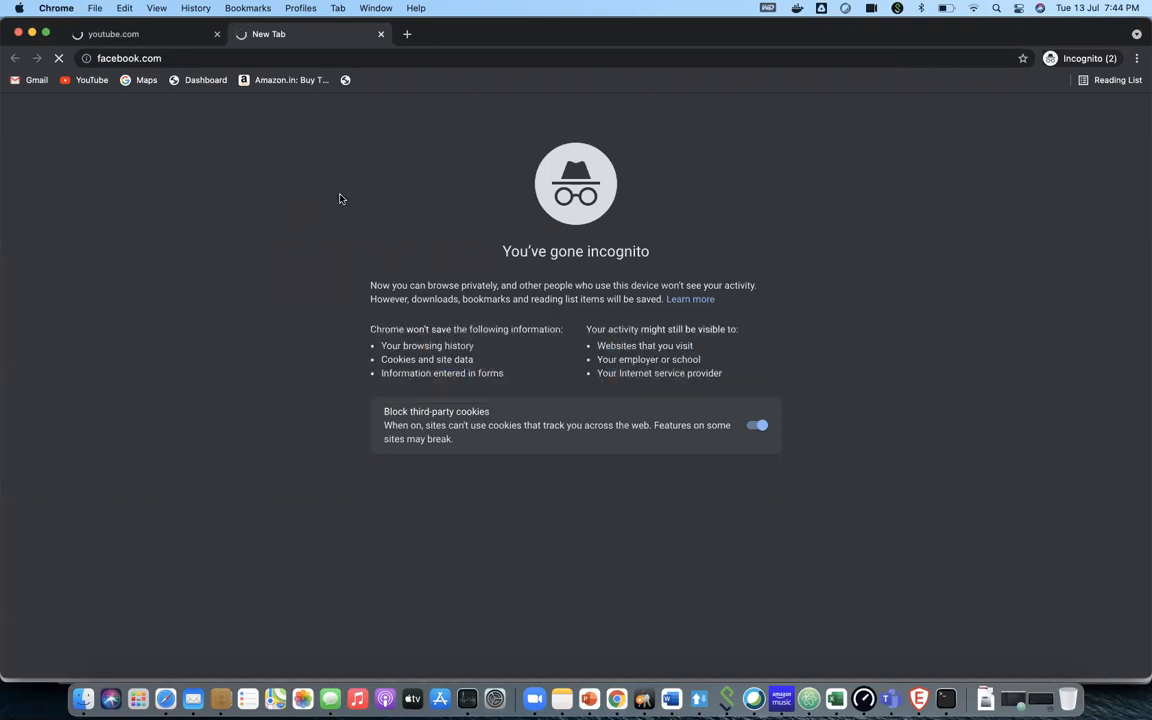
- Return to the development group's policy rules and delete the rule yt_rule
{"action": "left_click", "coordinate": [378, 8]}
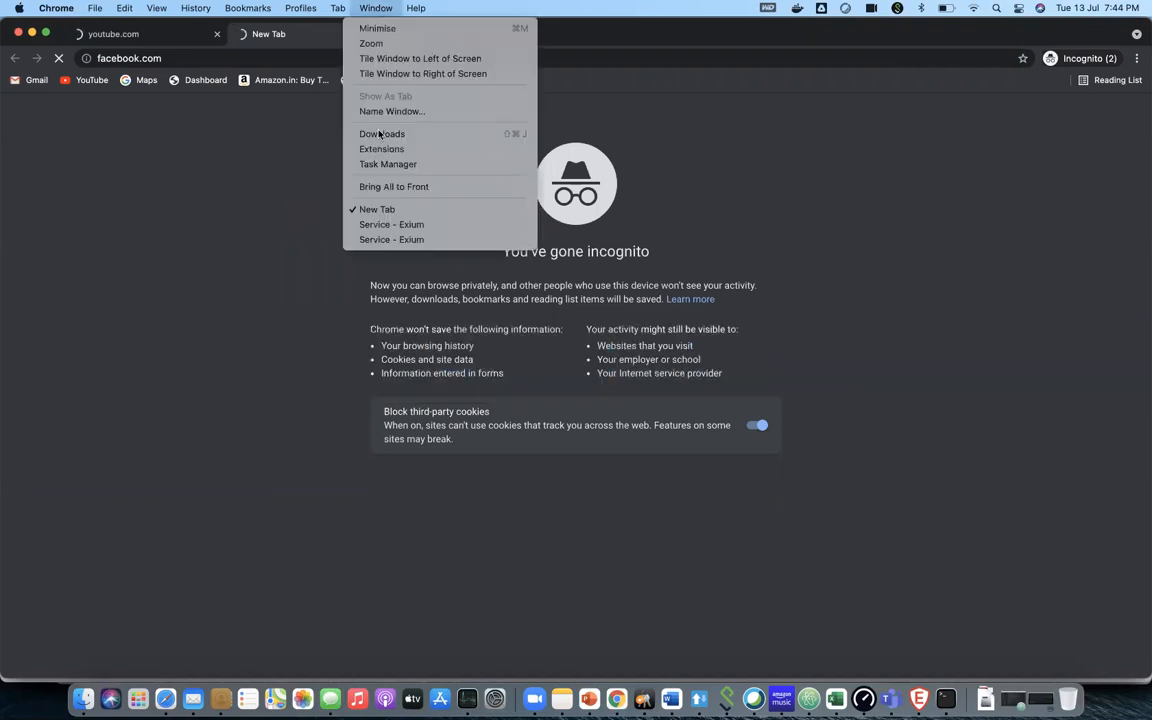
{"action": "left_click", "coordinate": [398, 225]}
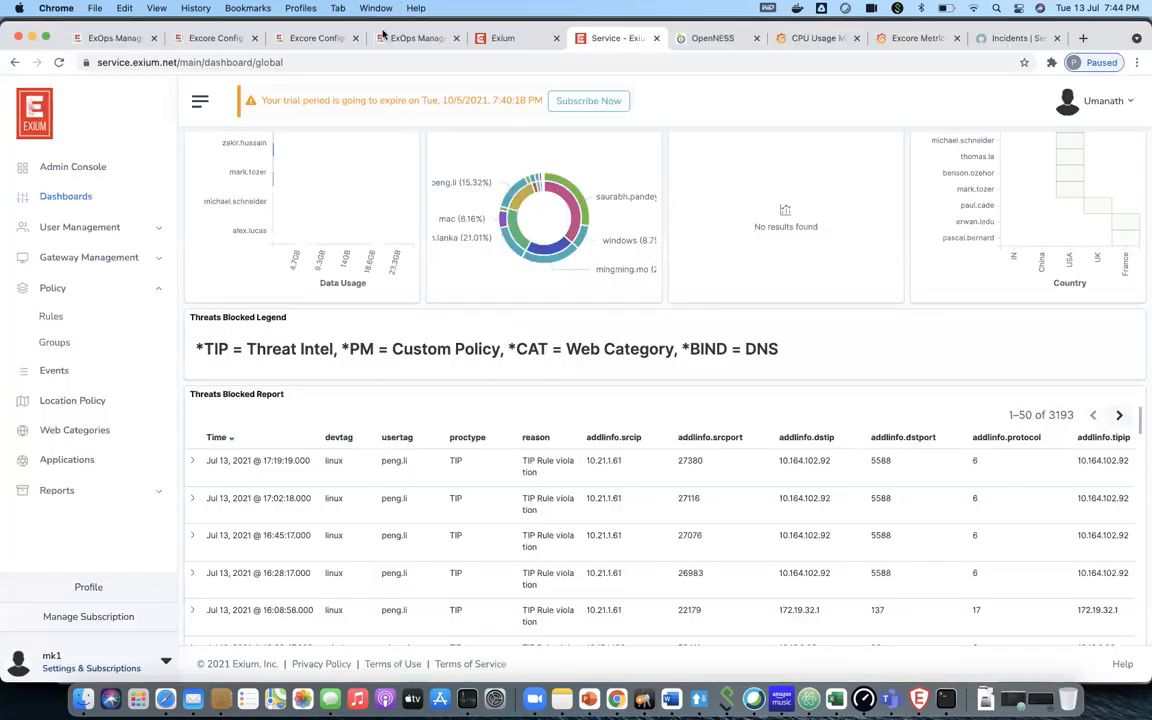
{"action": "left_click", "coordinate": [376, 8]}
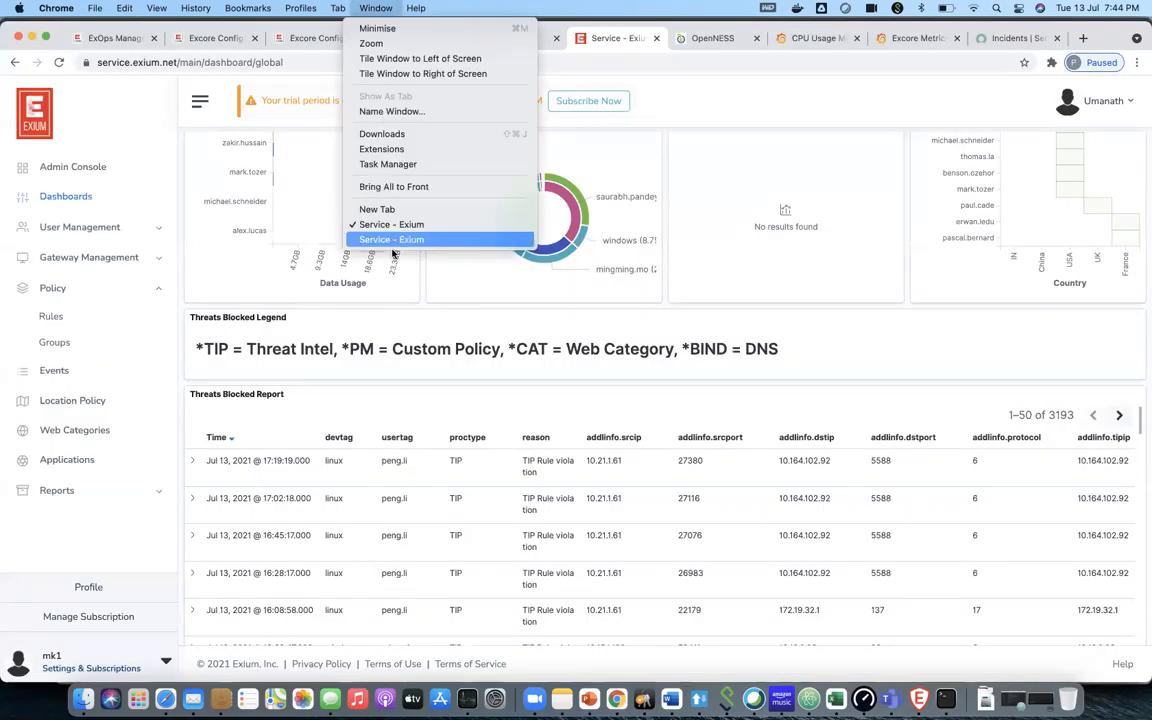
{"action": "left_click", "coordinate": [352, 220]}
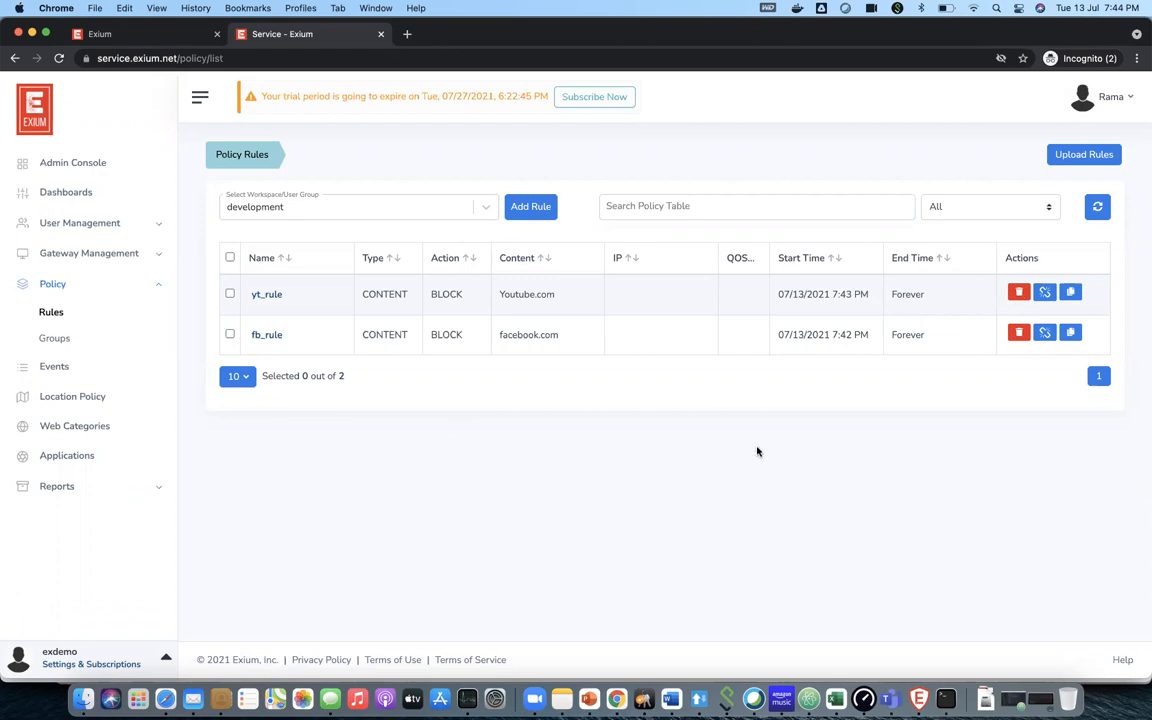
{"action": "left_click", "coordinate": [1018, 293]}
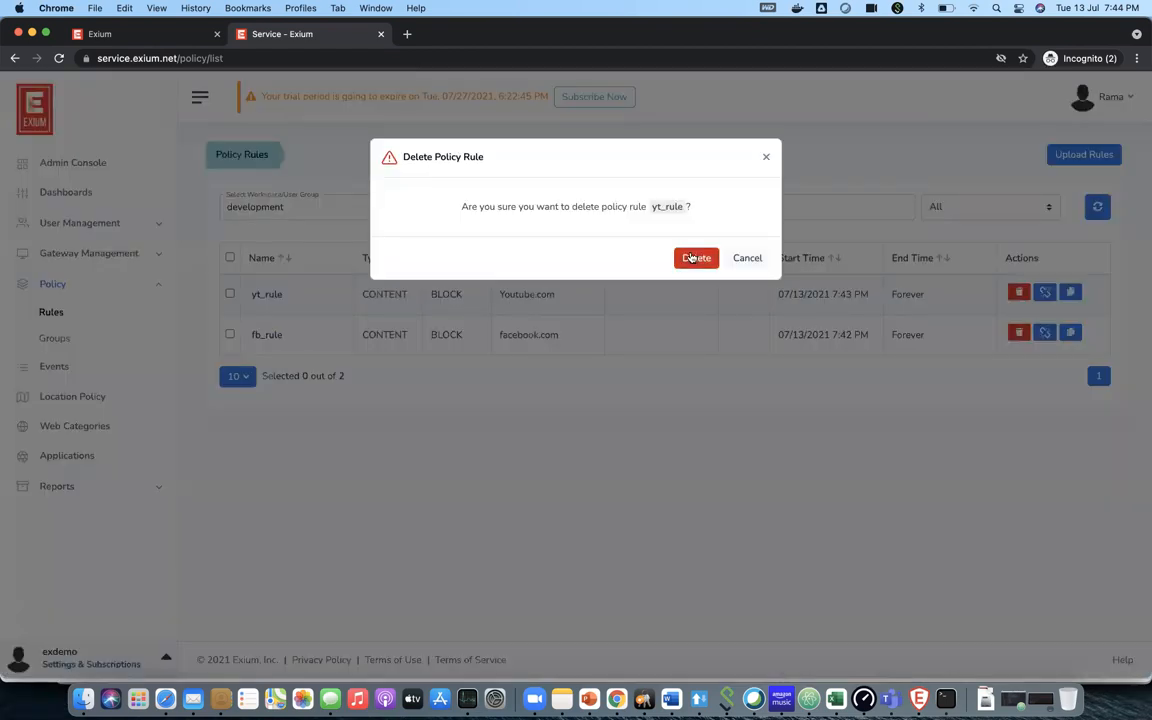
{"action": "left_click", "coordinate": [690, 258]}
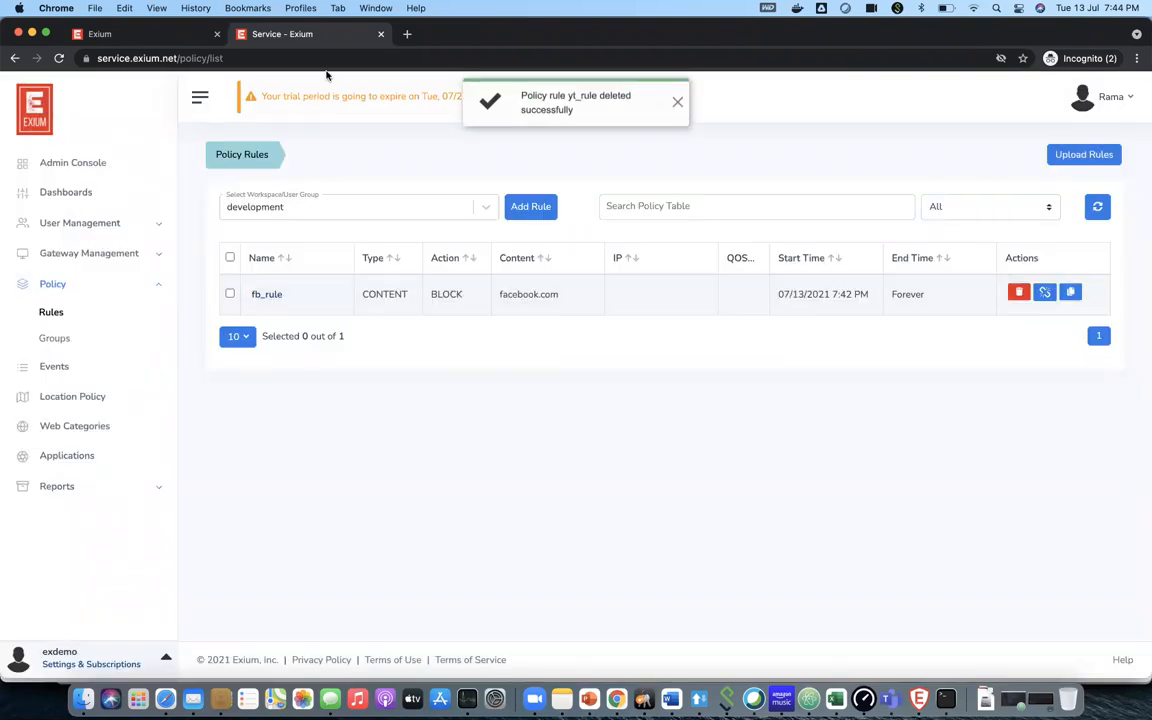
- Reload youtube.com in the test window and compare its access with that of facebook.com
{"action": "left_click", "coordinate": [376, 8]}
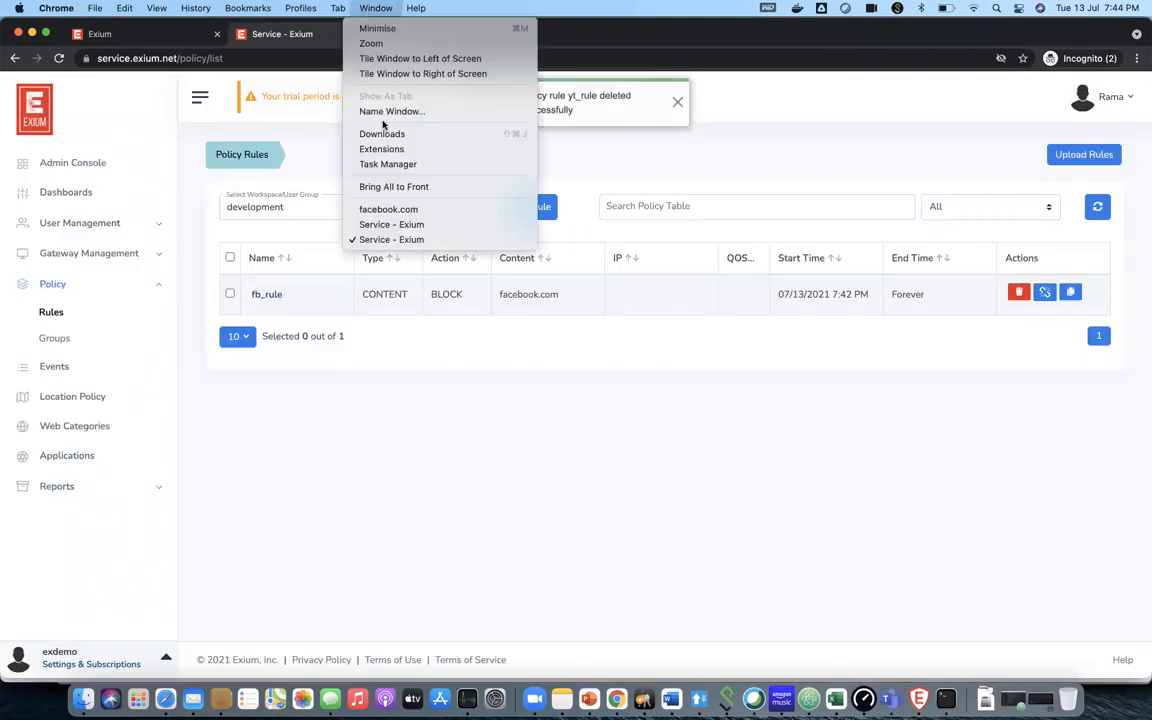
{"action": "left_click", "coordinate": [390, 209]}
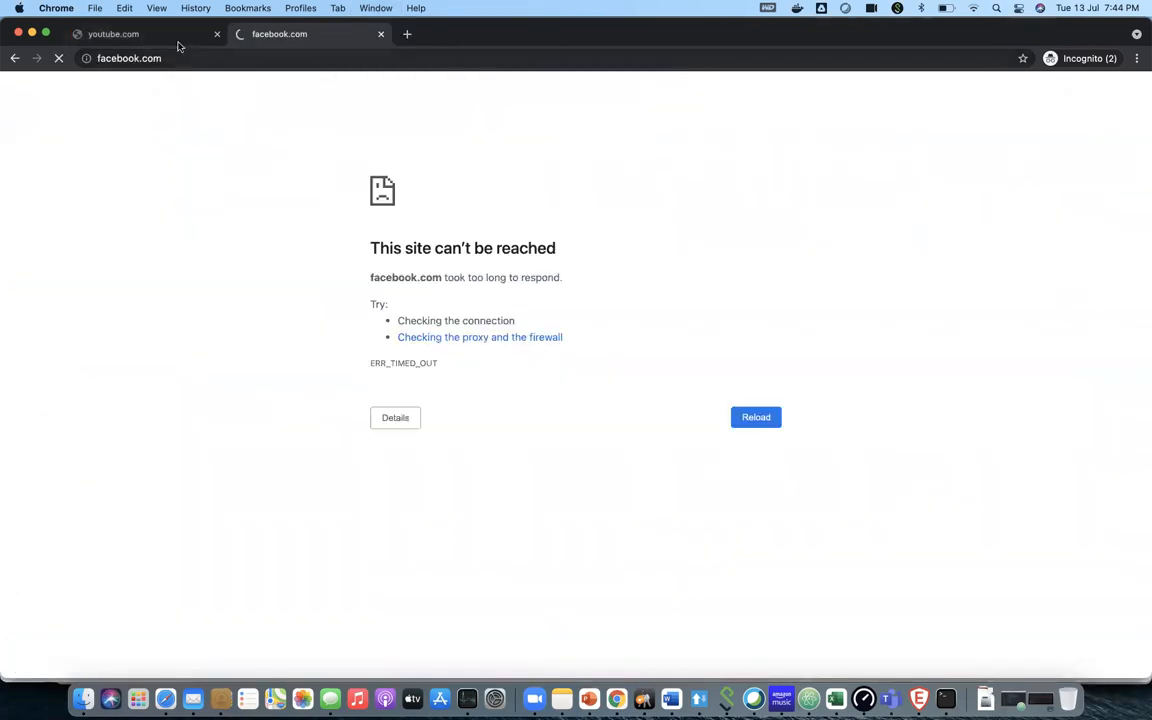
{"action": "left_click", "coordinate": [147, 36]}
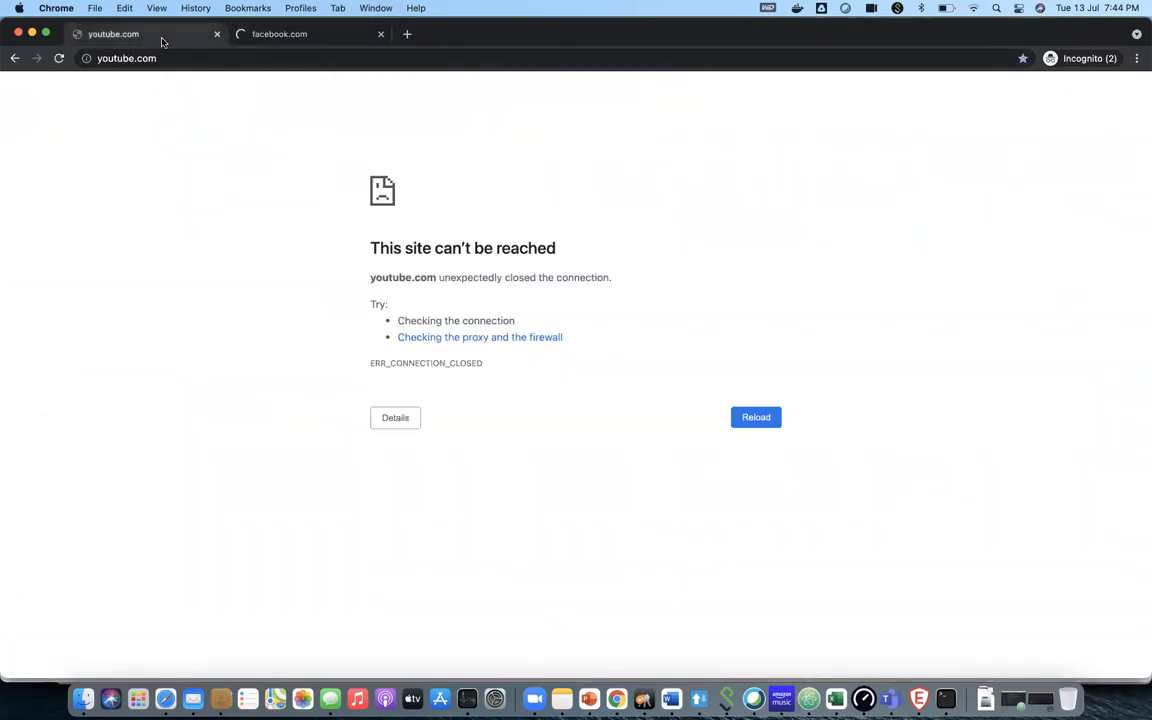
{"action": "left_click", "coordinate": [59, 58]}
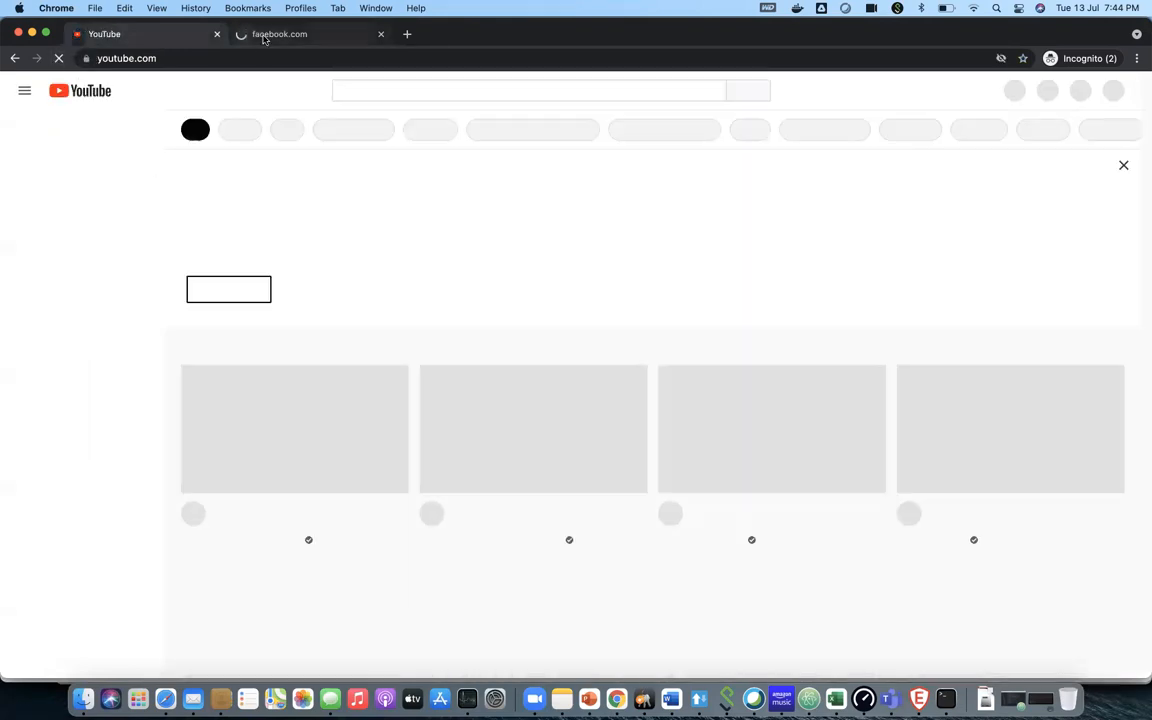
{"action": "left_click", "coordinate": [262, 36]}
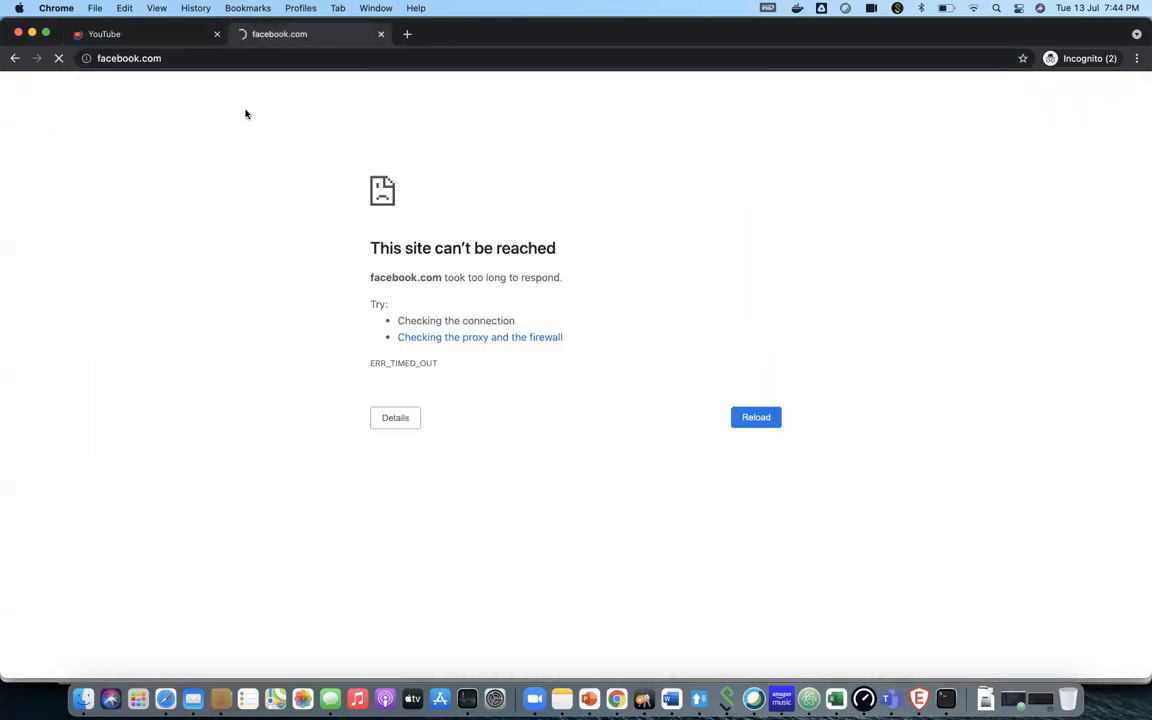
{"action": "left_click", "coordinate": [147, 36]}
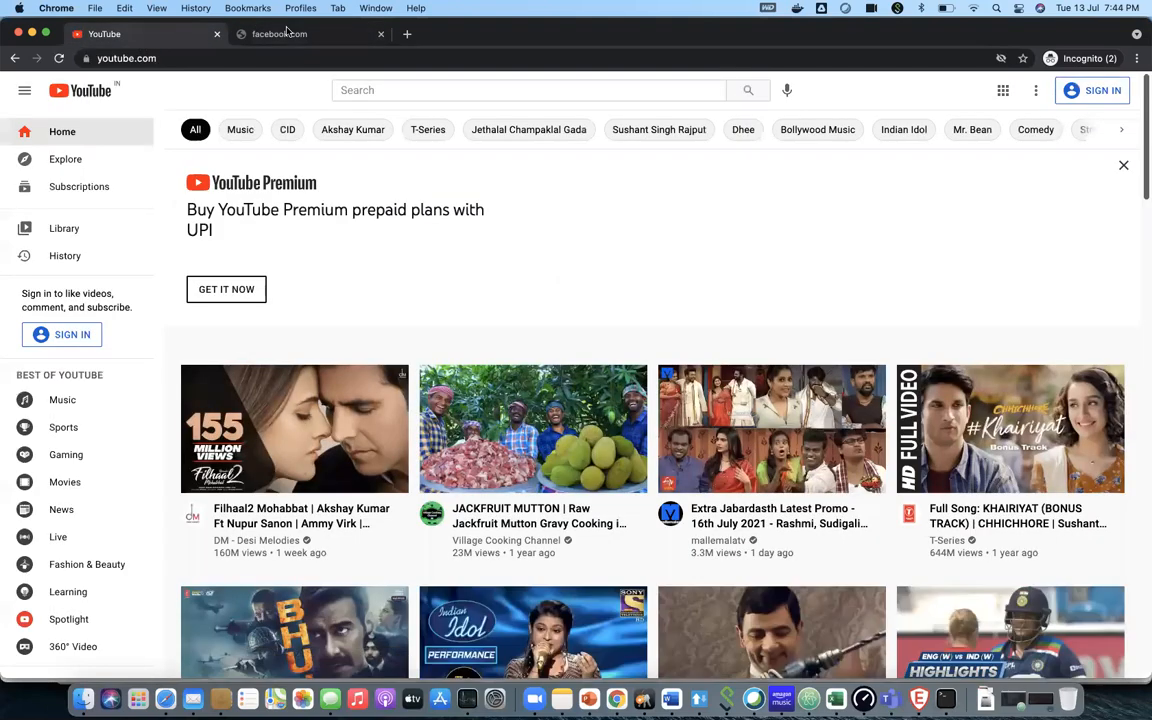
{"action": "left_click", "coordinate": [286, 33]}
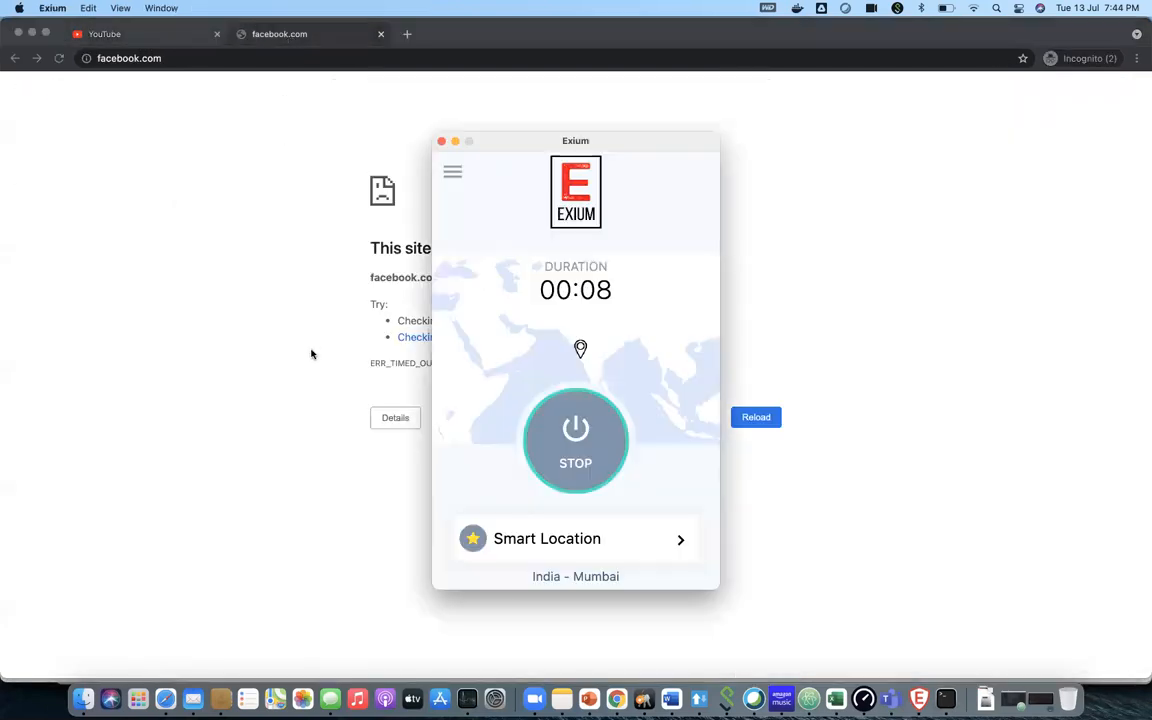
- Return to the Exium policy rules window in Chrome and start a new rule for the development group
{"action": "key", "text": "super+Tab"}
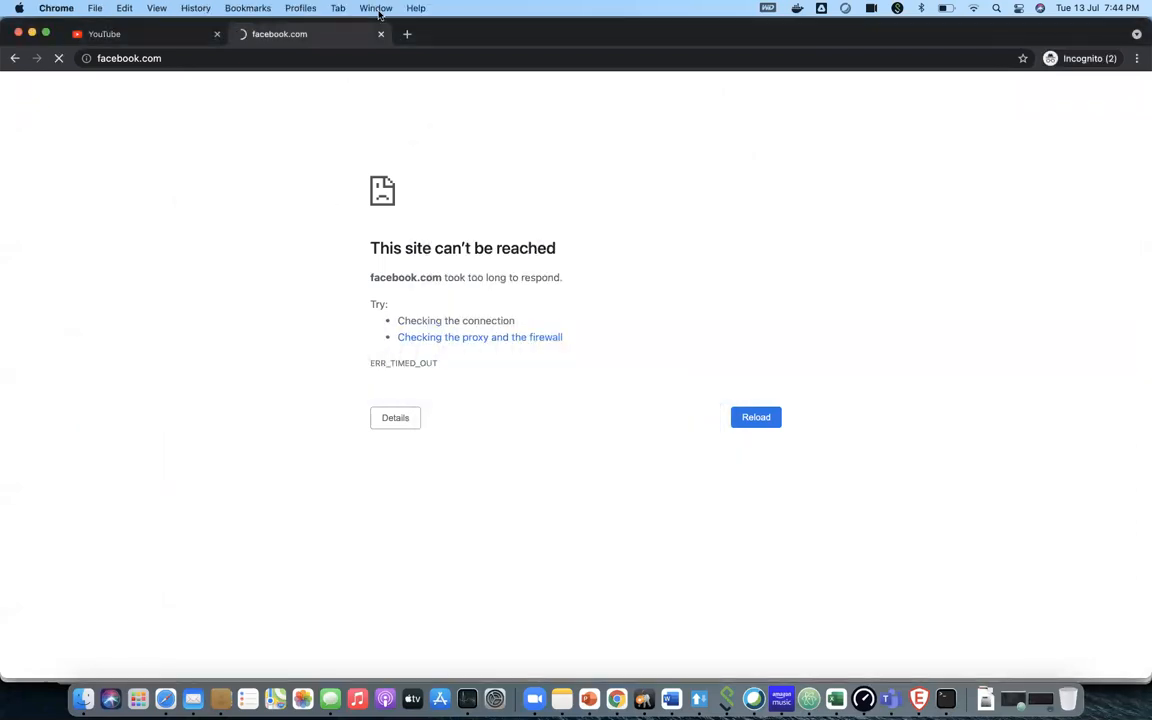
{"action": "left_click", "coordinate": [377, 8]}
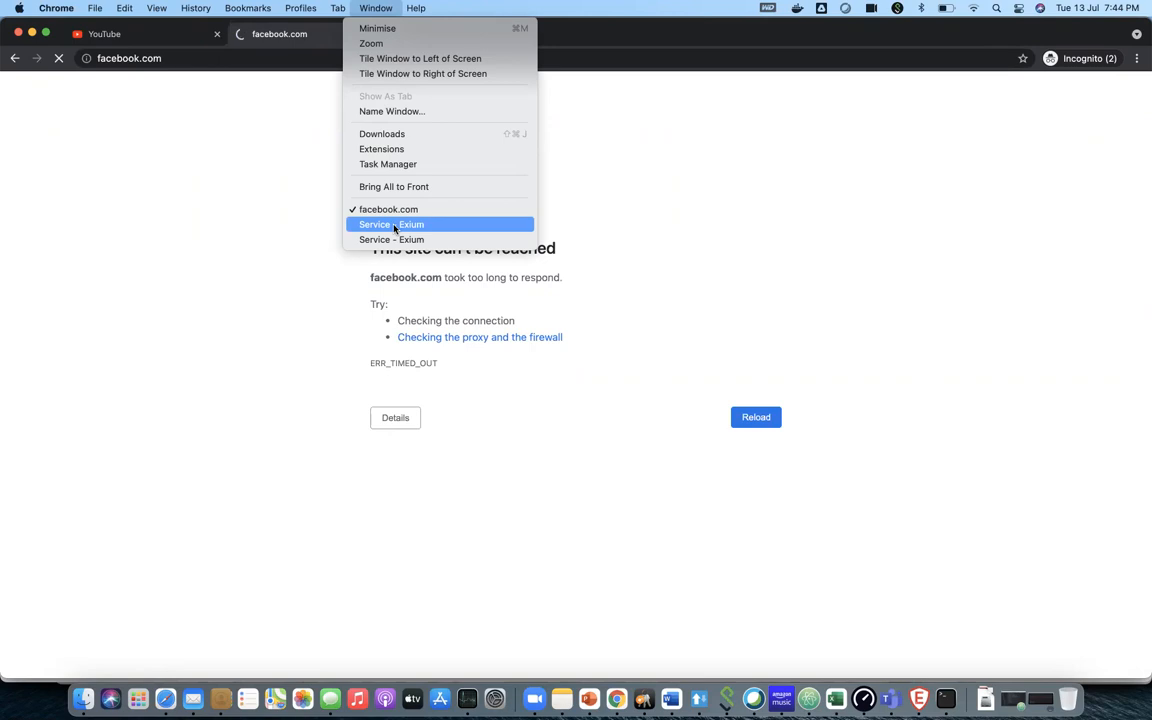
{"action": "left_click", "coordinate": [393, 240]}
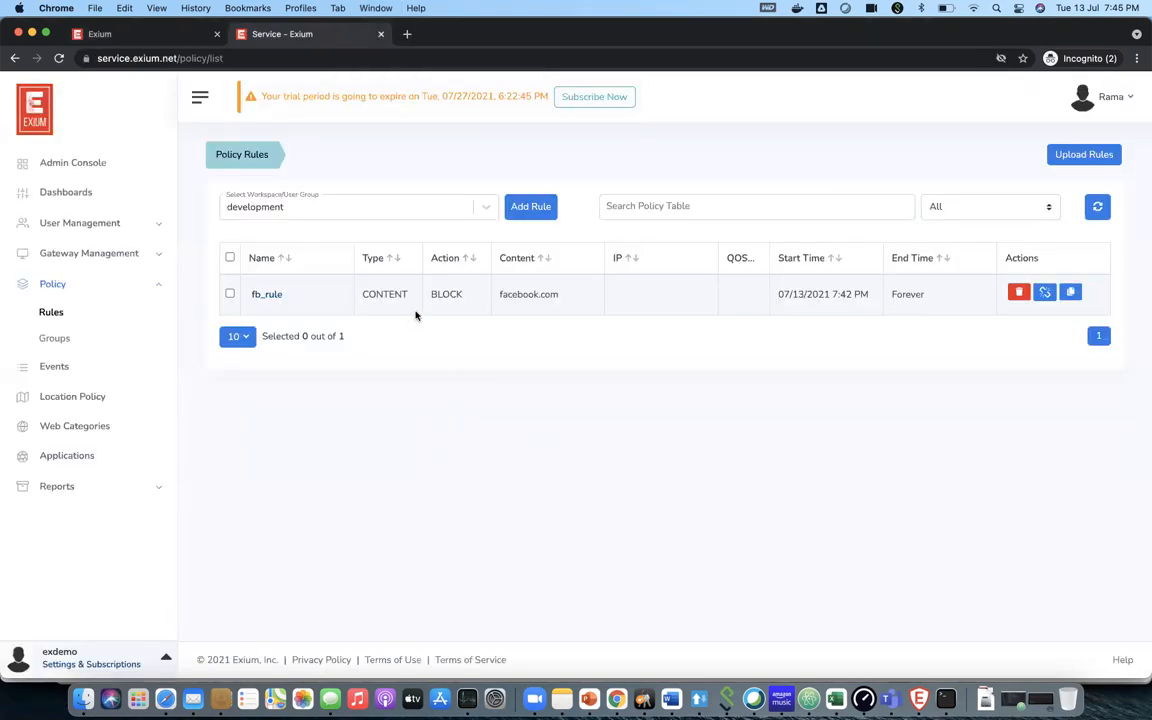
{"action": "left_click", "coordinate": [533, 208]}
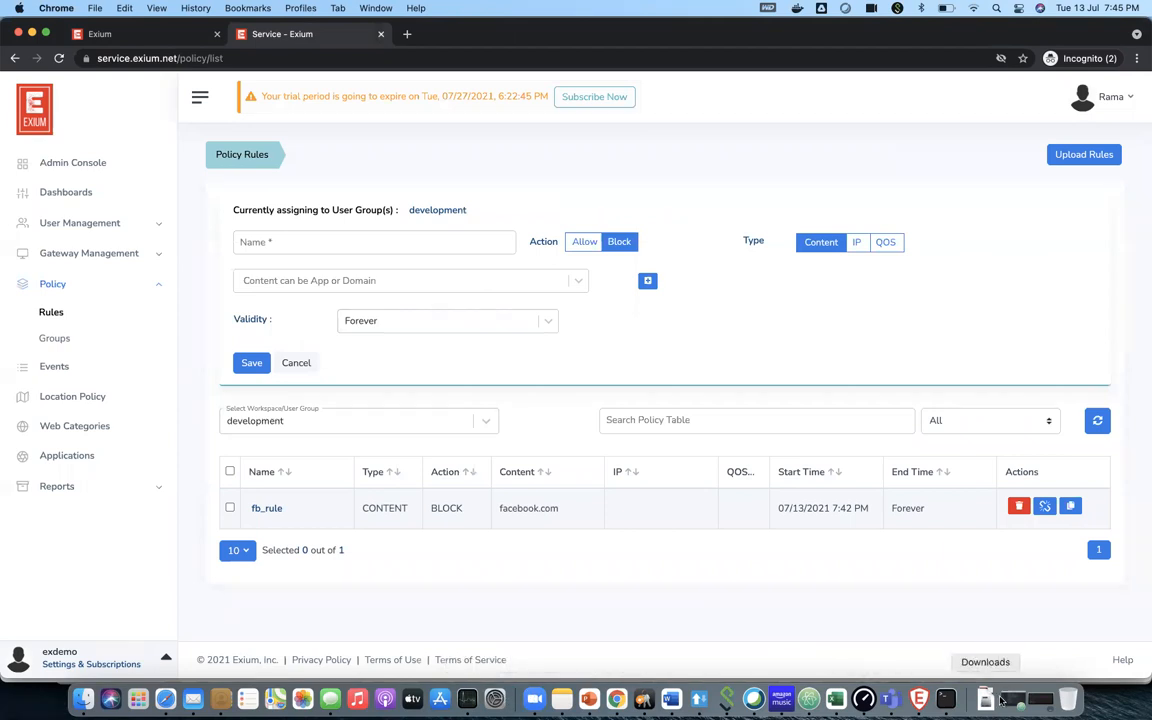
- Switch to Terminal, ping linkedin.com to find its IP address, and stop the ping
{"action": "left_click", "coordinate": [946, 699]}
{"action": "type", "text": "ping linkedin"}
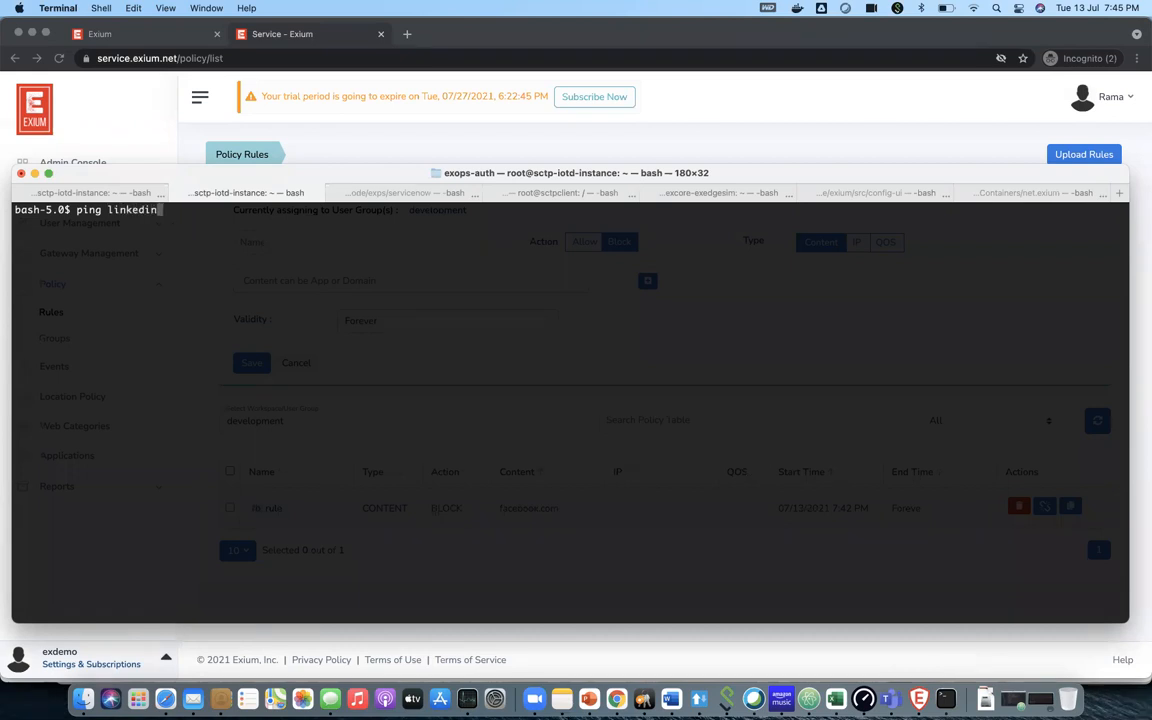
{"action": "type", "text": ".com"}
{"action": "key", "text": "Return"}
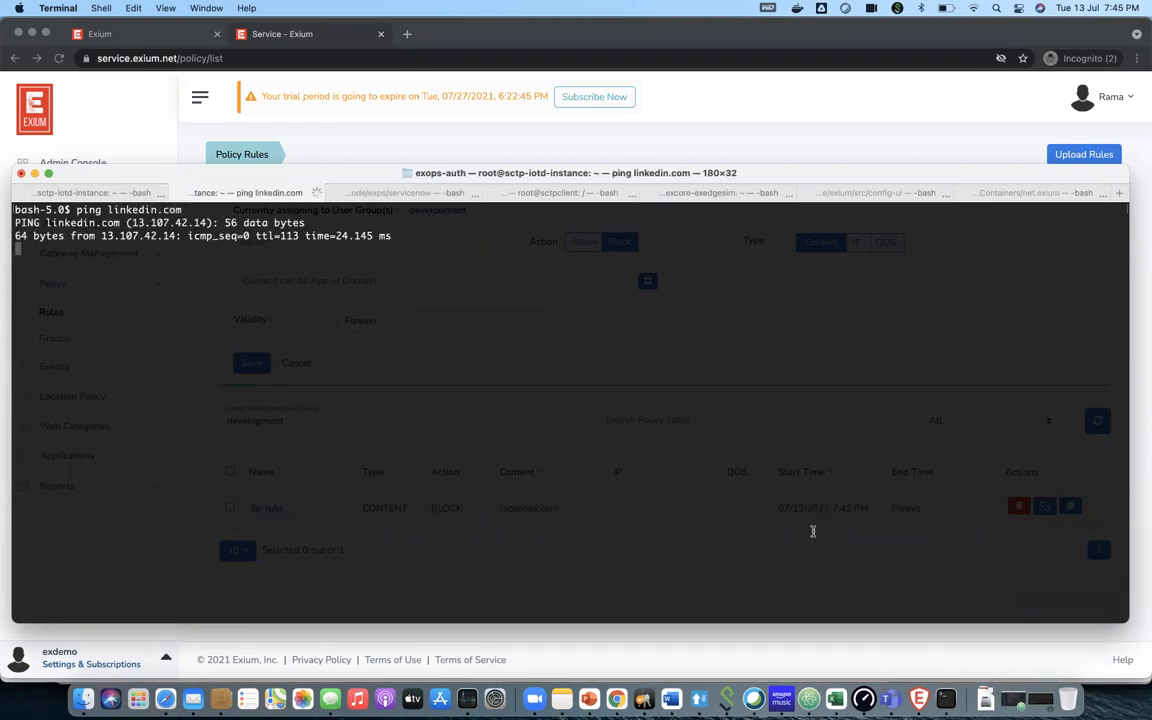
{"action": "key", "text": "ctrl+c"}
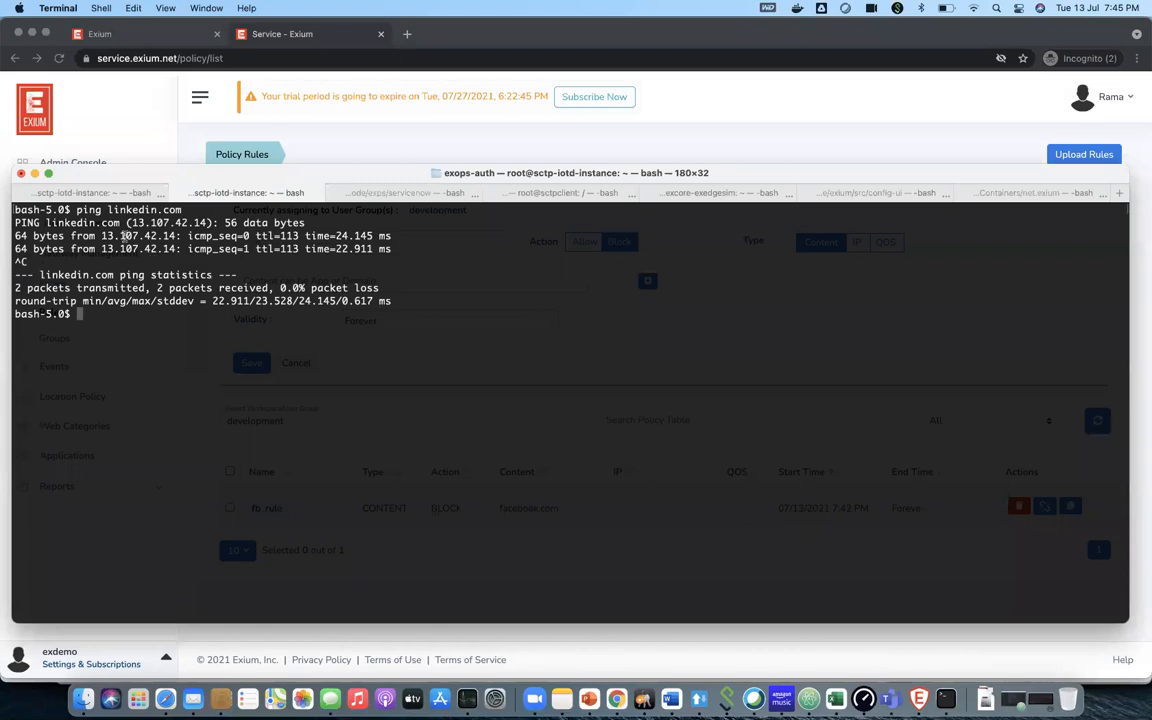
- Copy the IP address 13.107.42.14 from the ping output and start a continuous ping to it
{"action": "left_click_drag", "start_coordinate": [101, 249], "coordinate": [178, 249]}
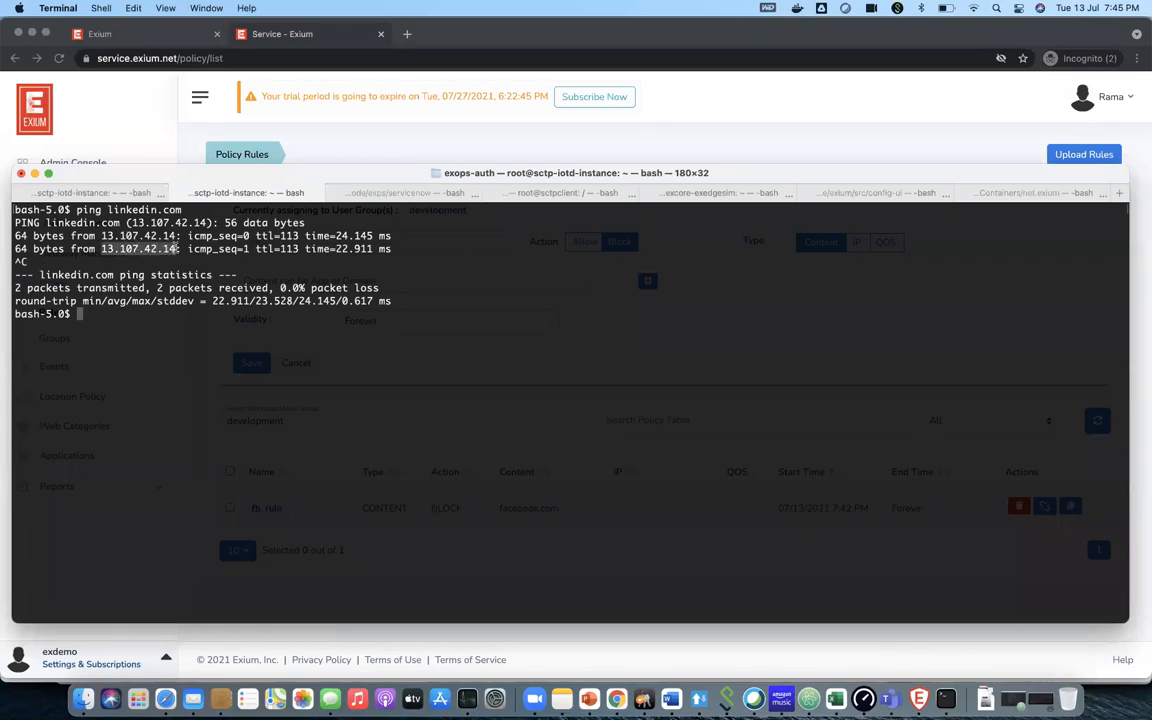
{"action": "type", "text": "ping"}
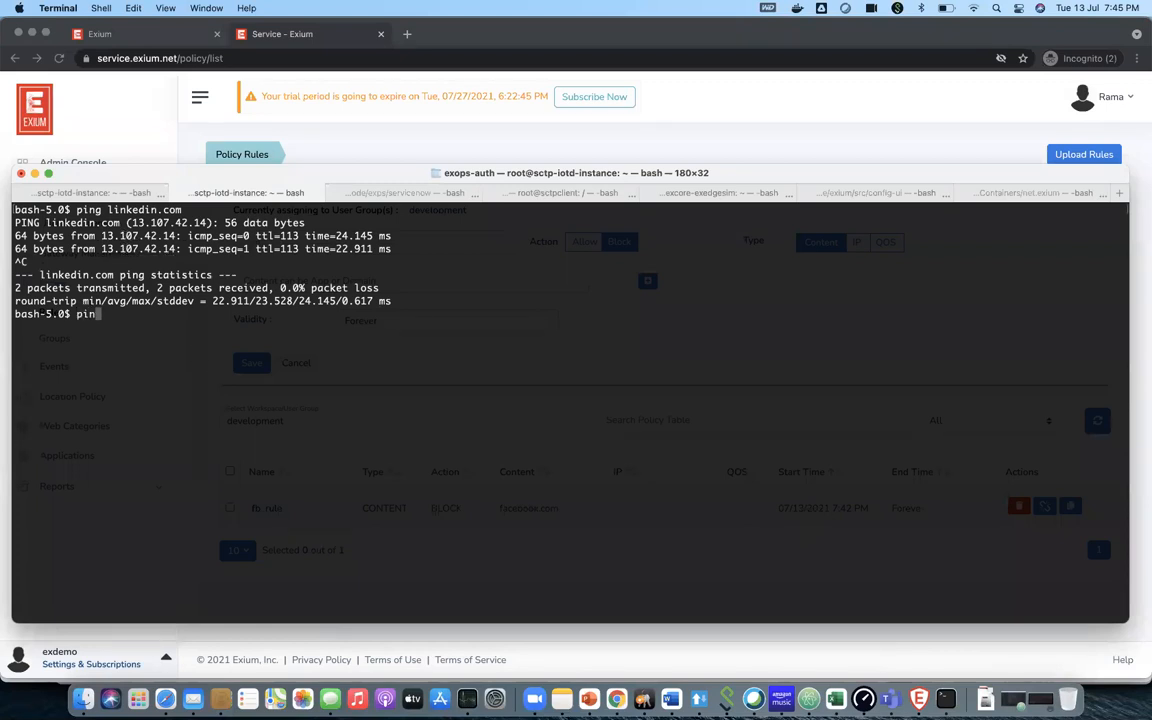
{"action": "key", "text": "super+v"}
{"action": "key", "text": "Return"}
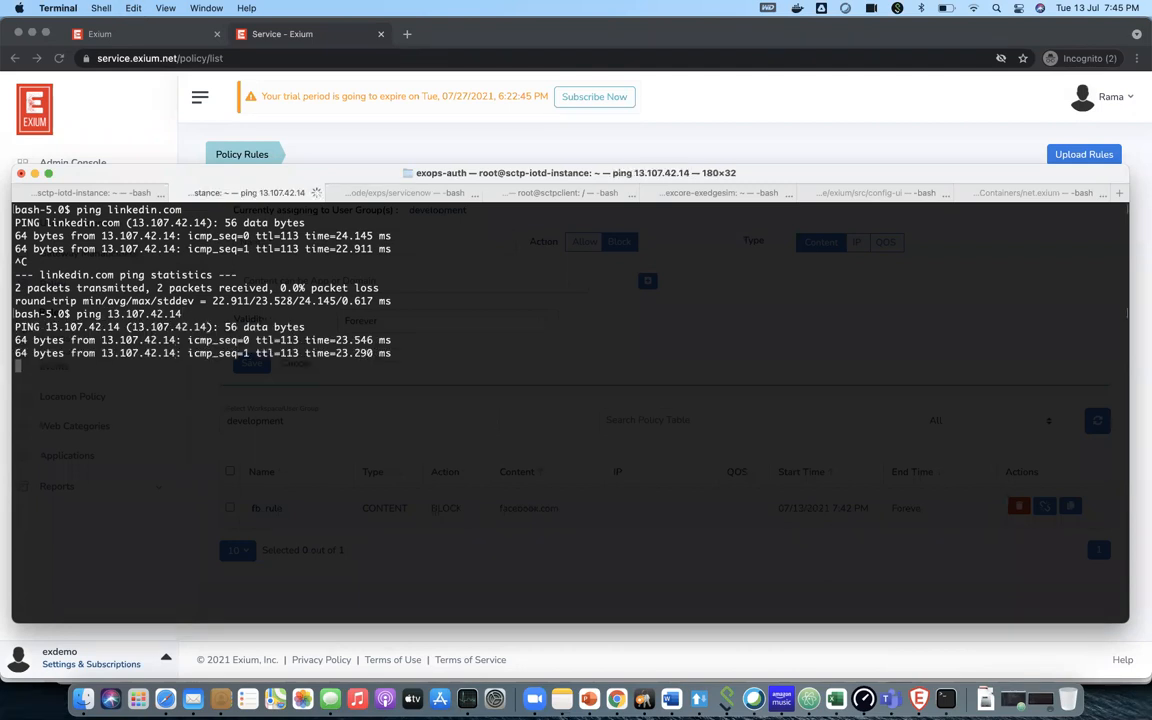
- Switch back to Chrome and save an IP-type block rule named block_ip_ln for 13.107.42.14 with validity Forever
{"action": "key", "text": "super+Tab"}
{"action": "left_click", "coordinate": [355, 245]}
{"action": "type", "text": "block_ip_ln"}
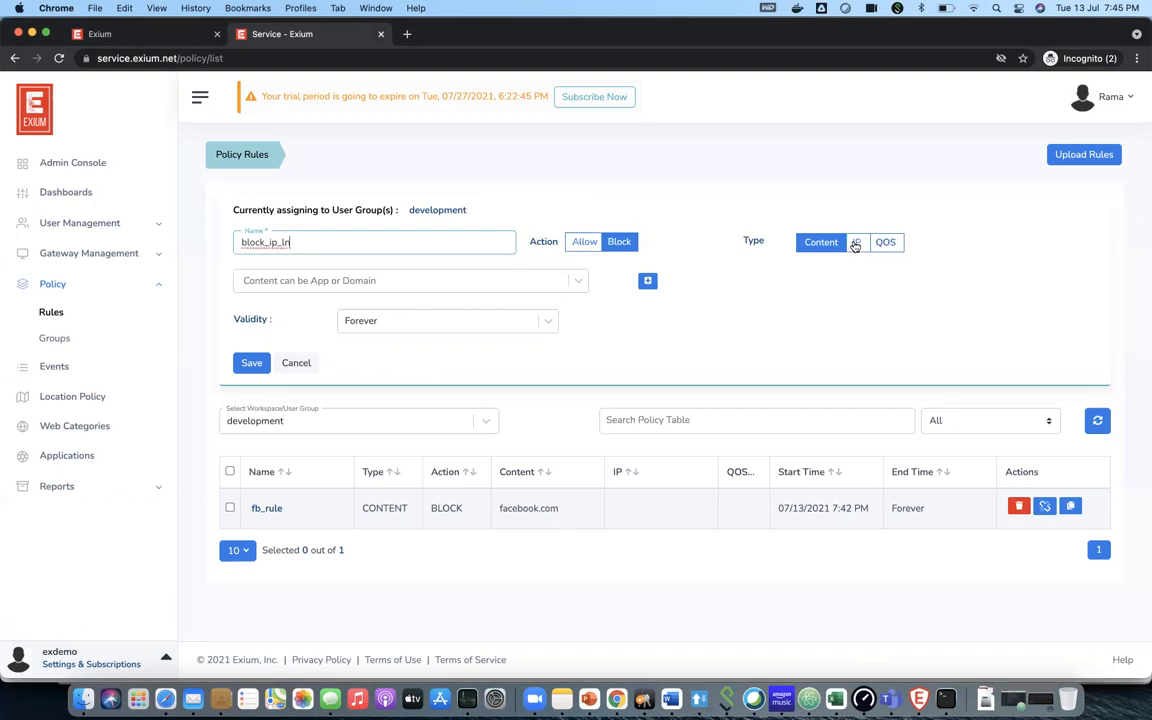
{"action": "left_click", "coordinate": [855, 245]}
{"action": "left_click", "coordinate": [441, 276]}
{"action": "key", "text": "super+v"}
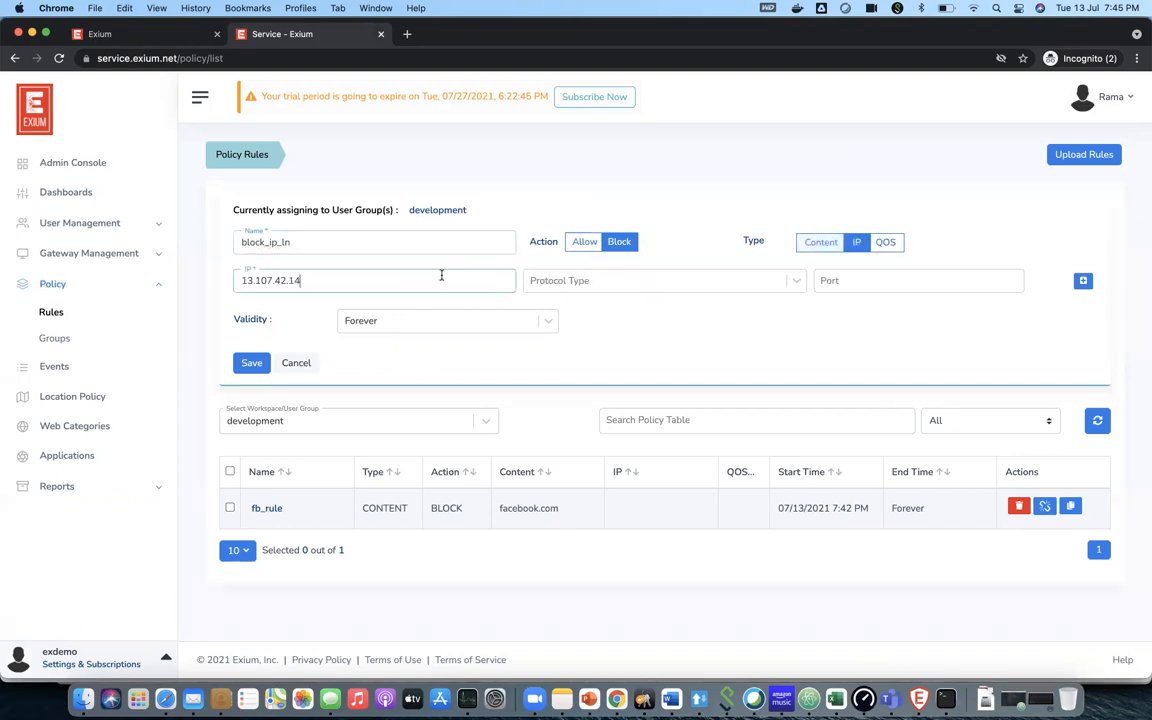
{"action": "left_click", "coordinate": [253, 365]}
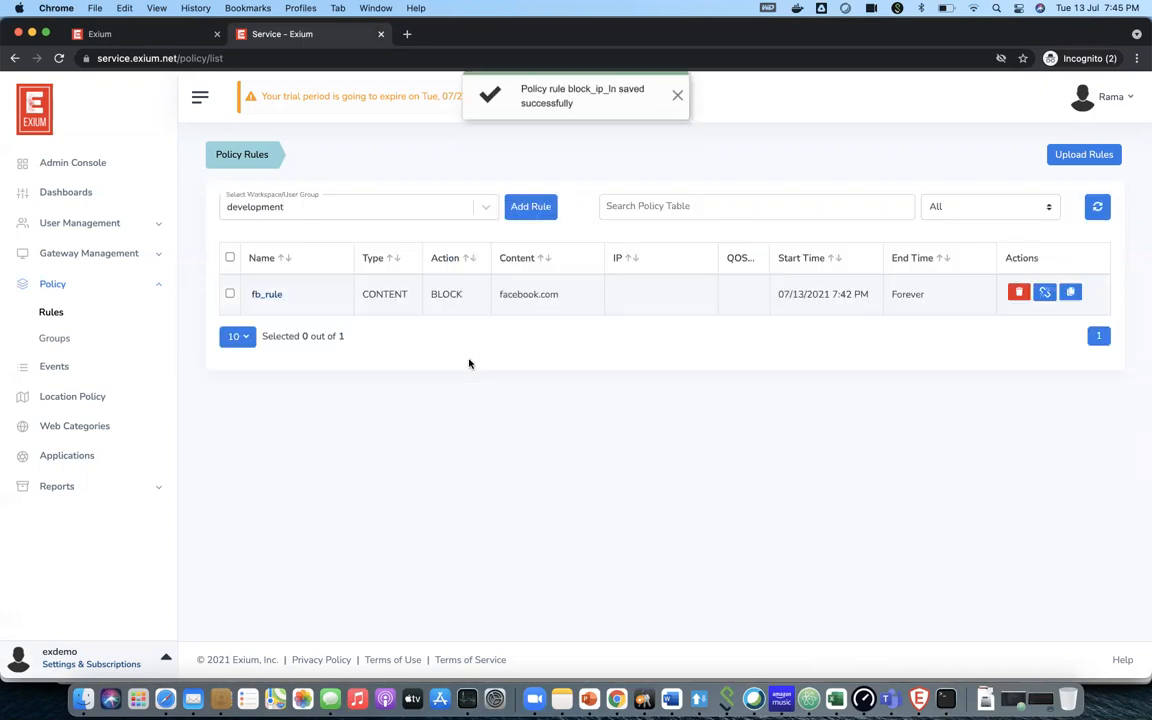
- Examine the running ping in Terminal against the block_ip_ln rule listed in the Exium console
{"action": "key", "text": "super+Tab"}
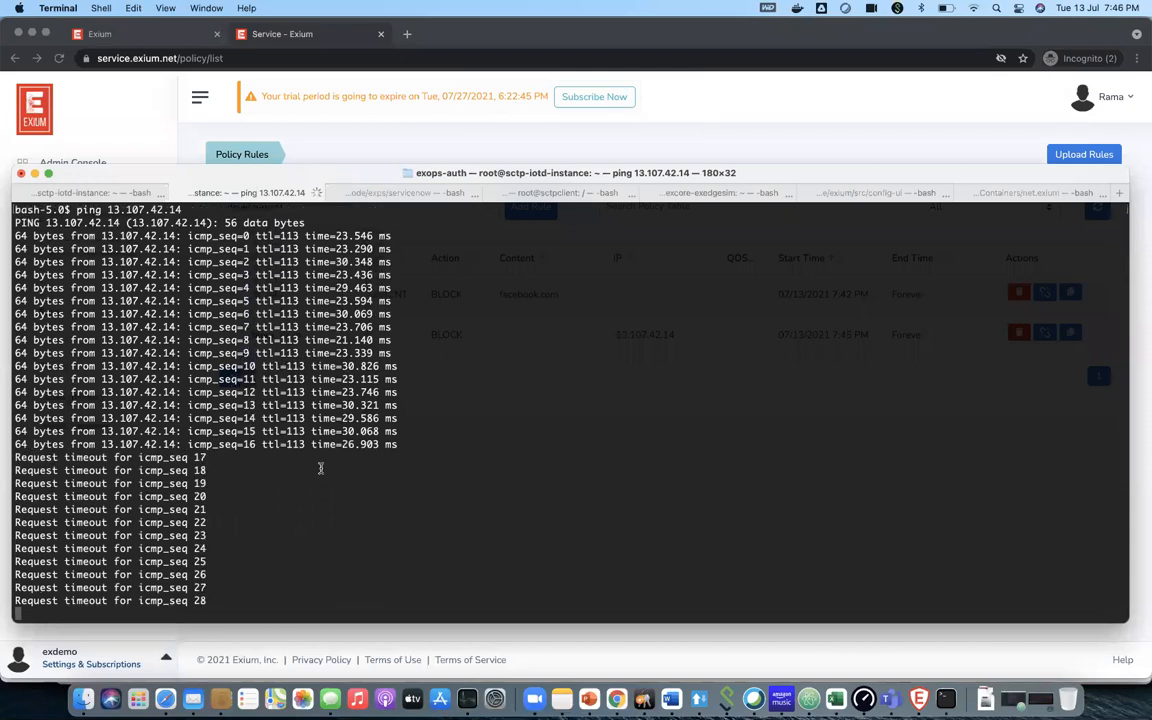
{"action": "scroll", "coordinate": [321, 468], "scroll_direction": "up", "scroll_amount": 3}
{"action": "scroll", "coordinate": [300, 500], "scroll_direction": "down", "scroll_amount": 3}
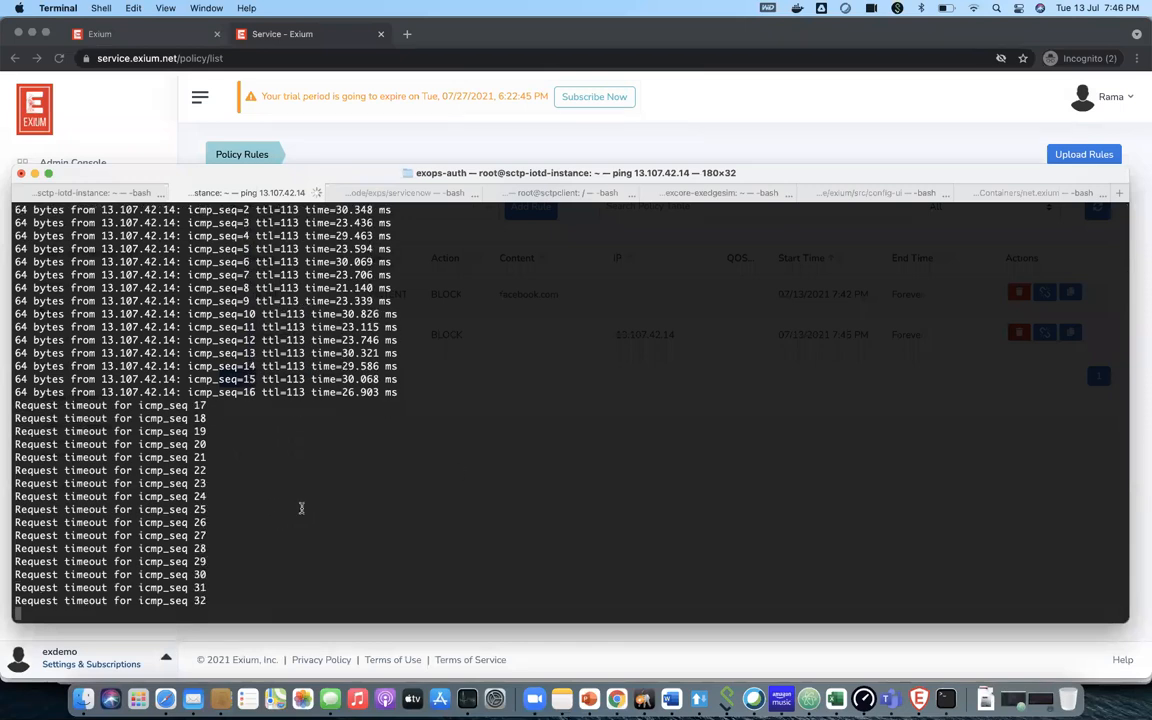
{"action": "key", "text": "super+Tab"}
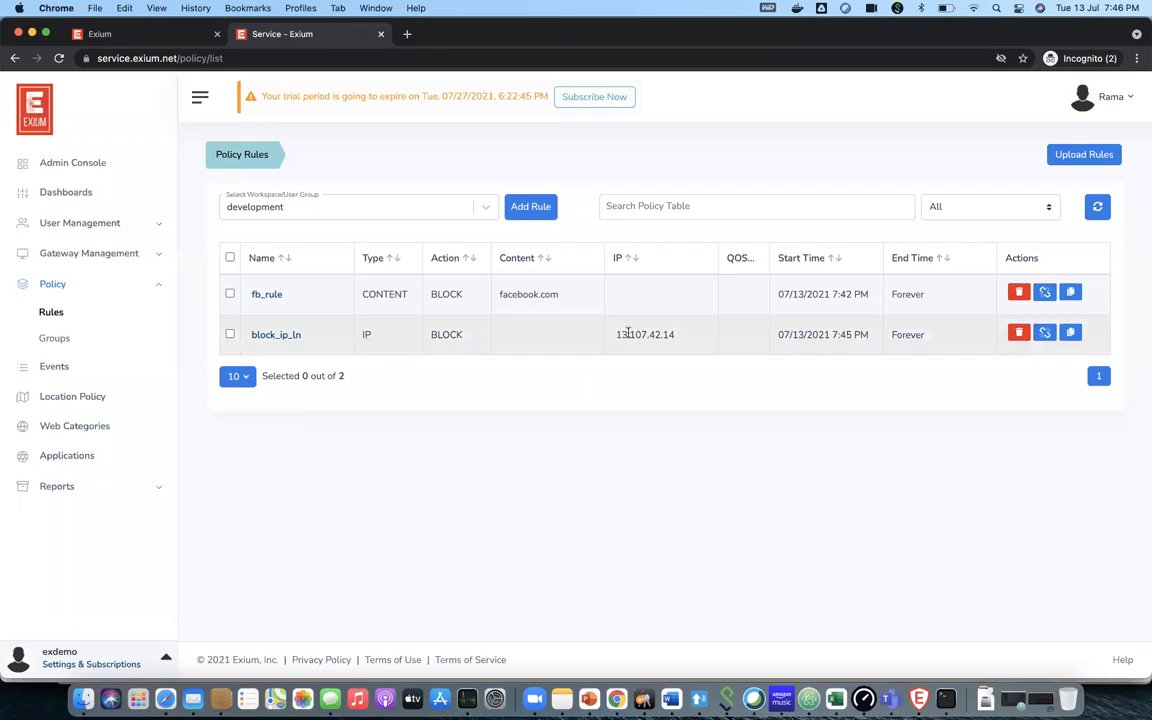
{"action": "key", "text": "super+Tab"}
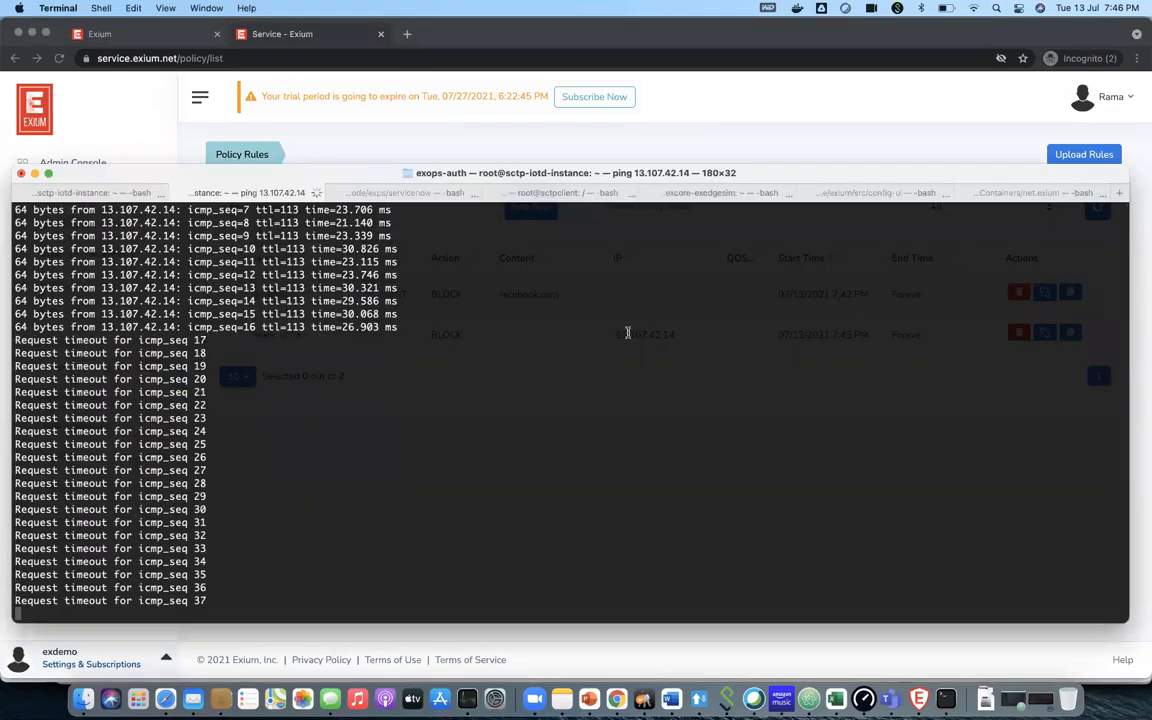
{"action": "key", "text": "super+Tab"}
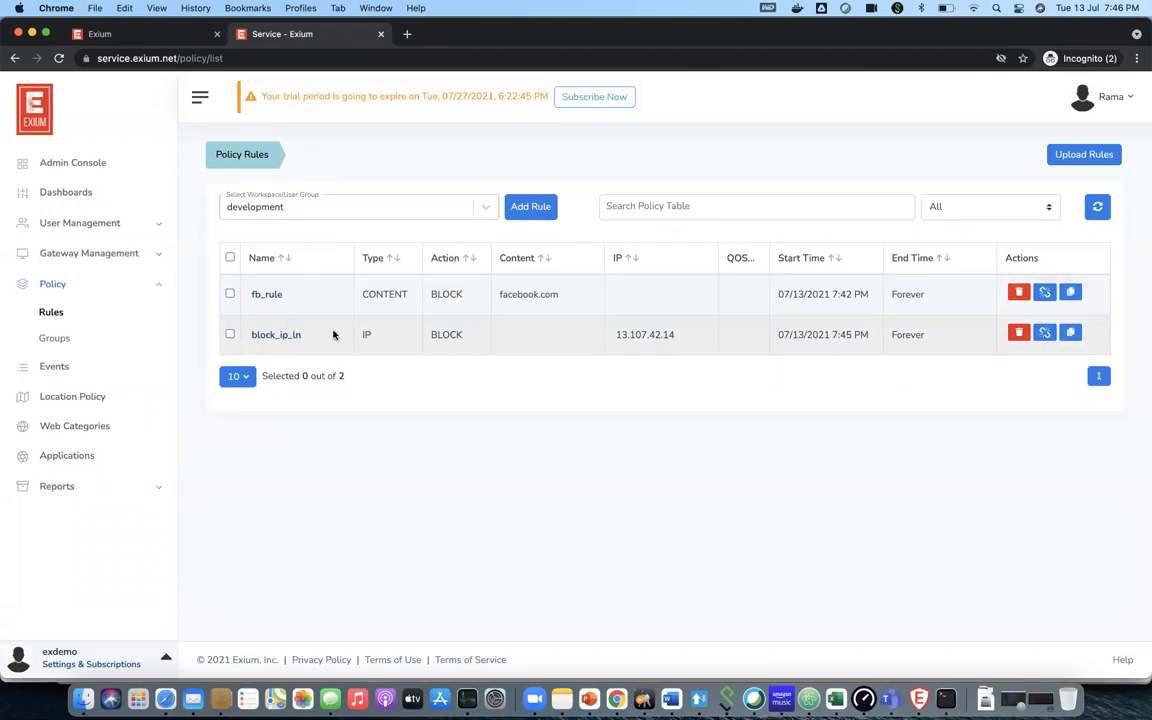
- Unassign the block_ip_ln rule from the development group and check the running ping in Terminal
{"action": "left_click", "coordinate": [1045, 334]}
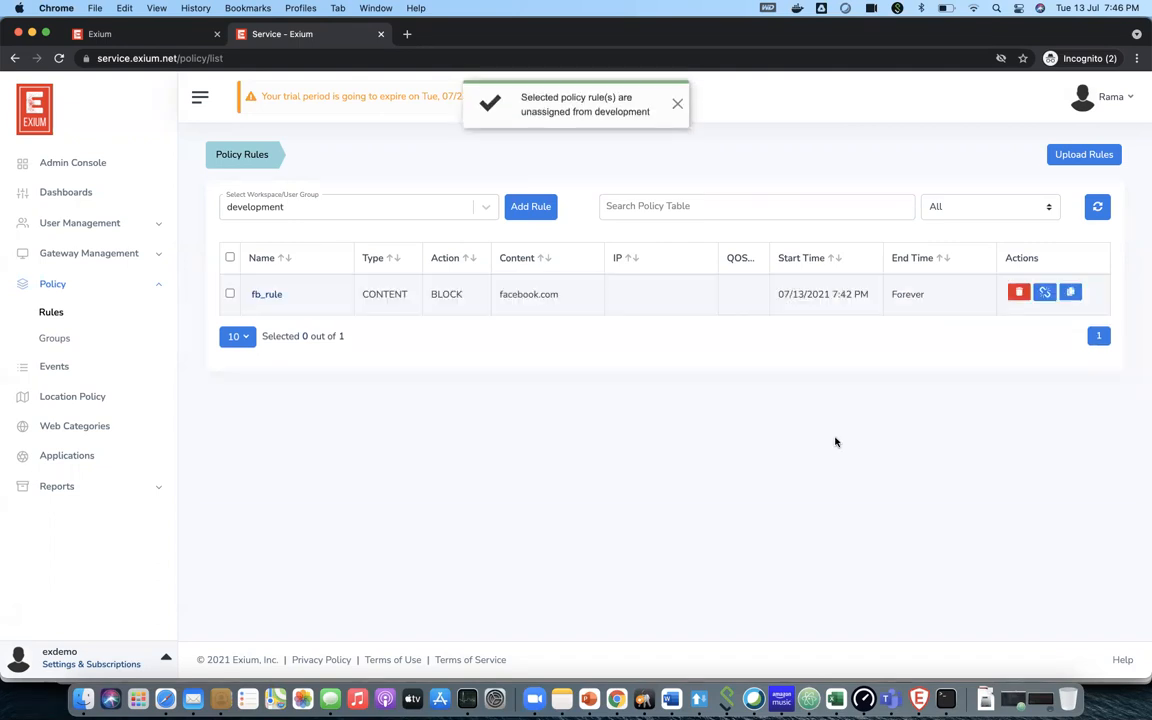
{"action": "key", "text": "super+Tab"}
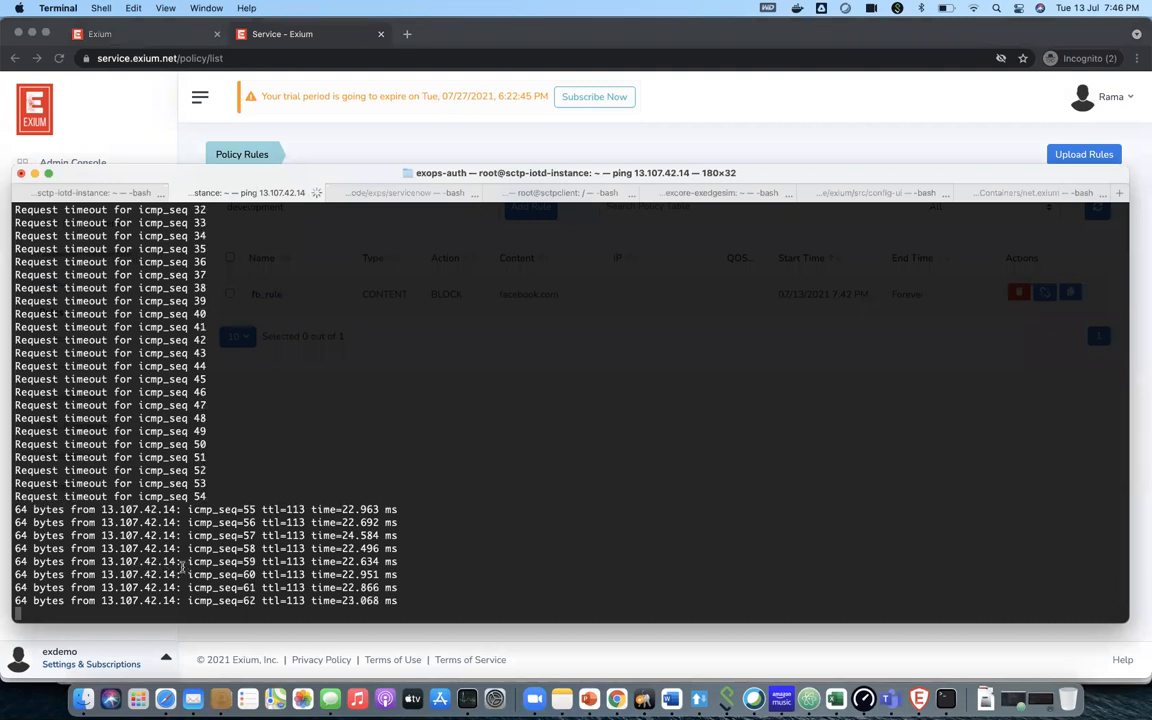
{"action": "key", "text": "super+Tab"}
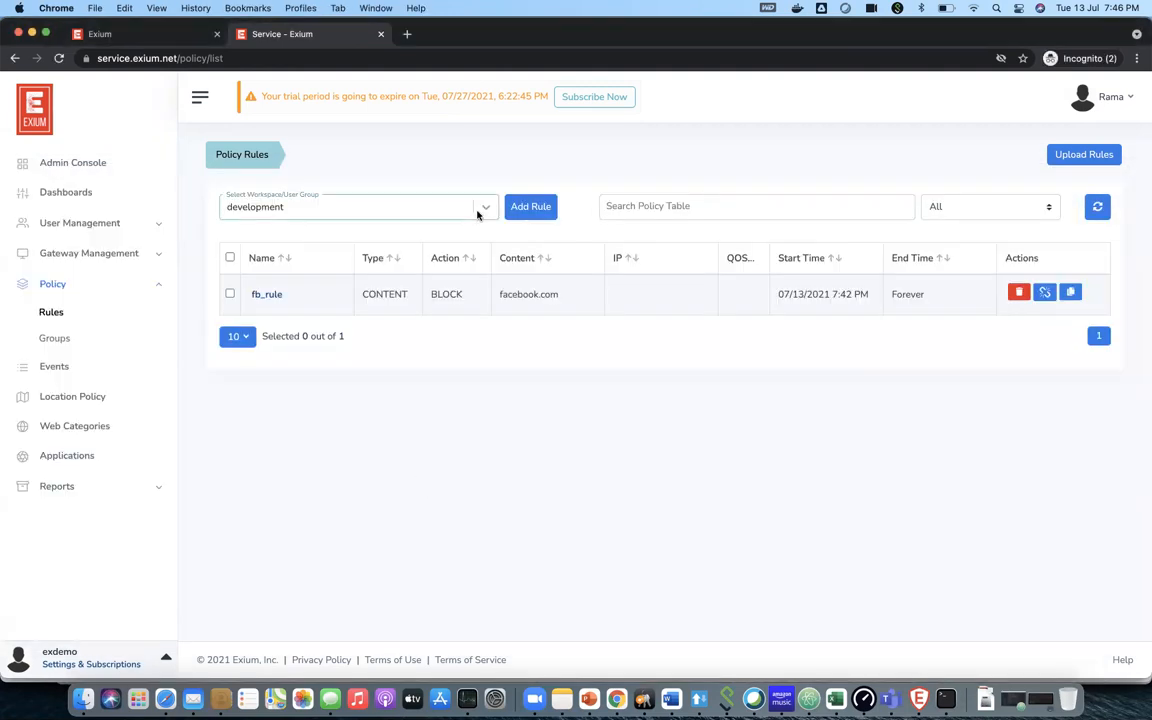
- List the unassigned policy rules and assign block_ip_ln back to the development group
{"action": "left_click", "coordinate": [477, 214]}
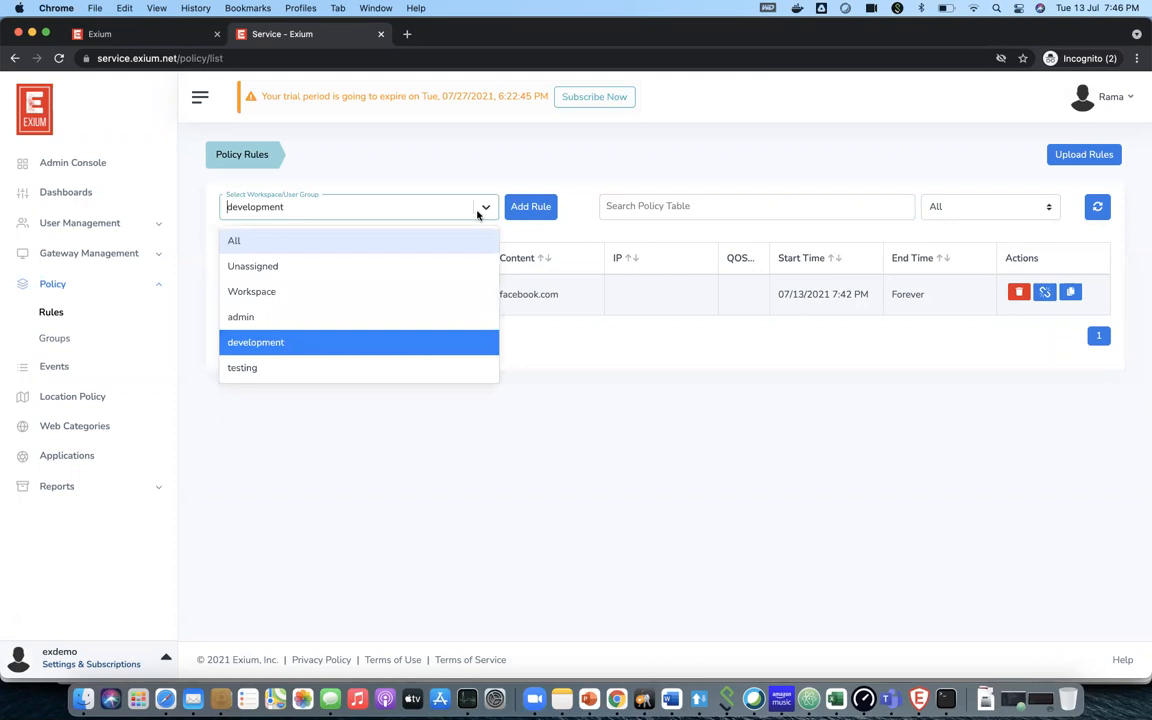
{"action": "left_click", "coordinate": [370, 266]}
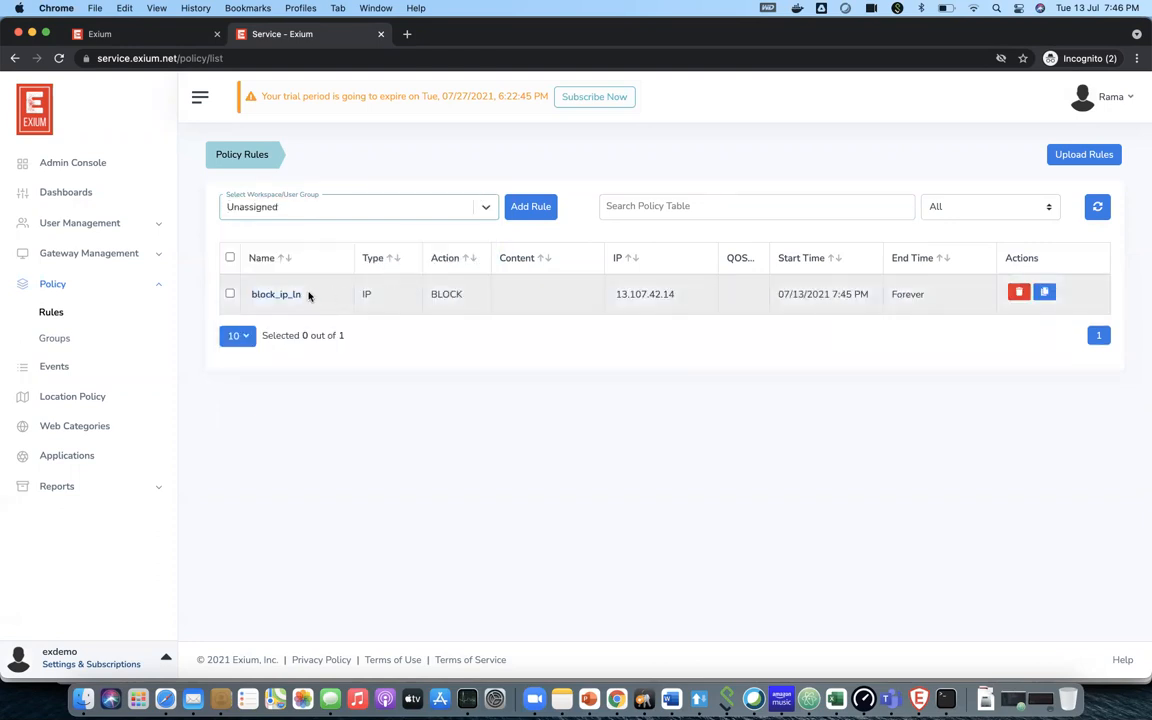
{"action": "left_click", "coordinate": [229, 294]}
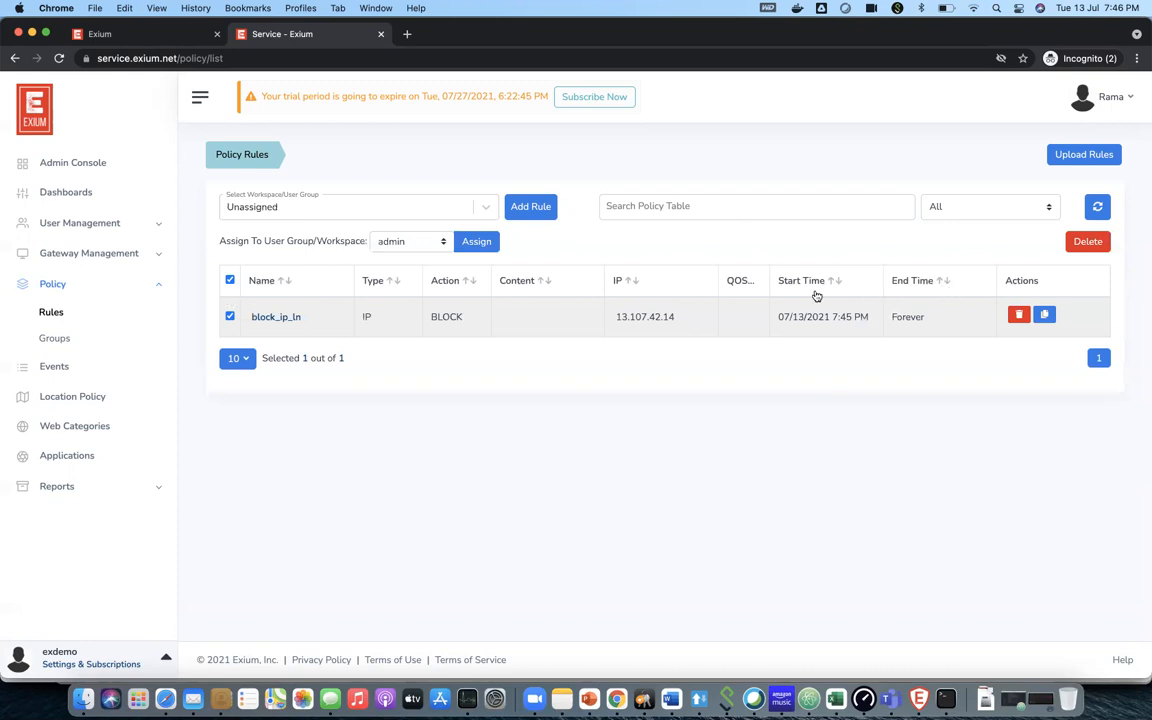
{"action": "left_click", "coordinate": [434, 245]}
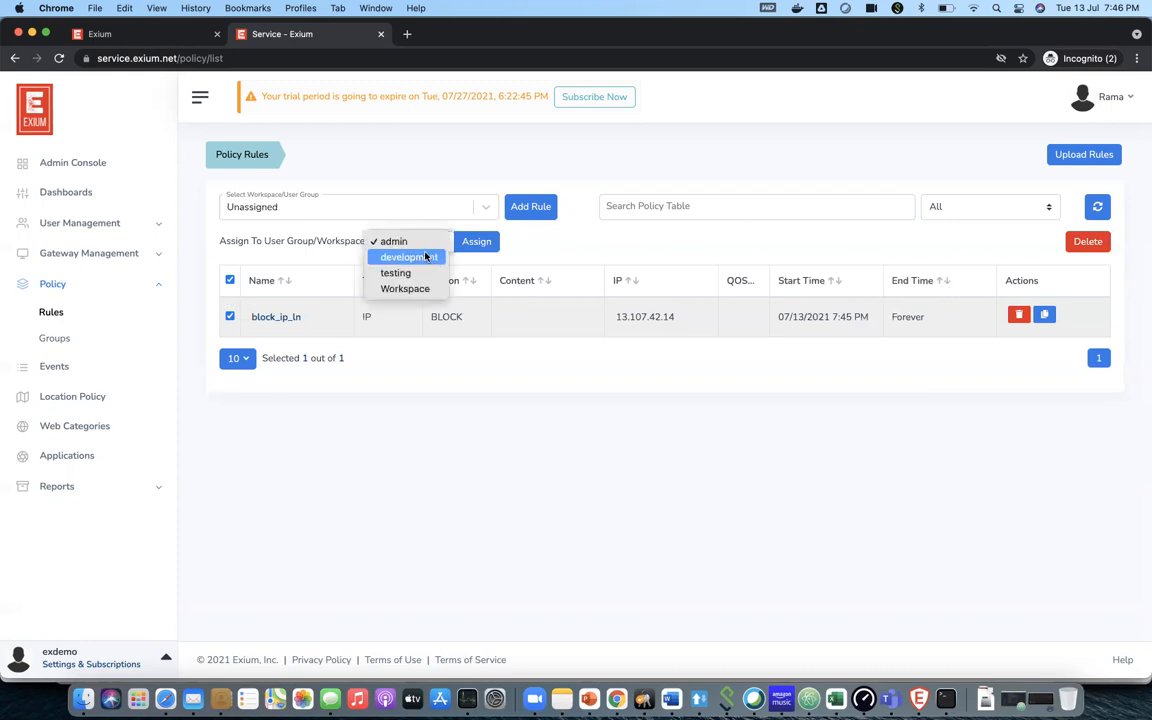
{"action": "left_click", "coordinate": [425, 257]}
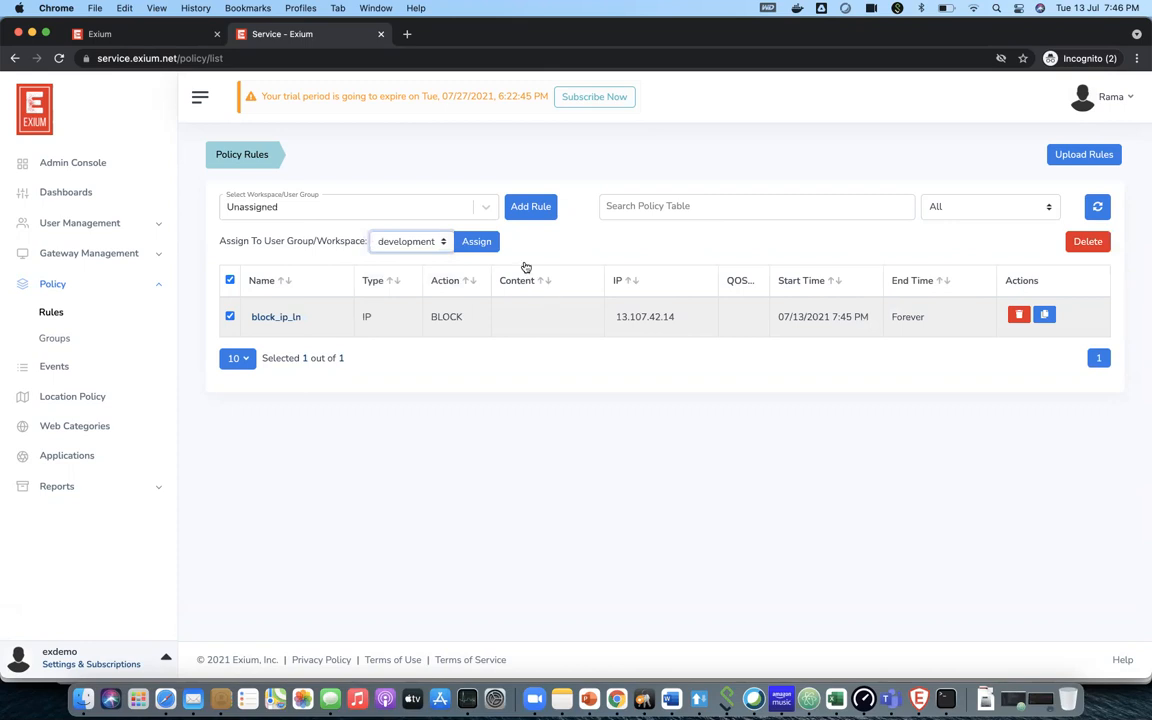
{"action": "left_click", "coordinate": [479, 244]}
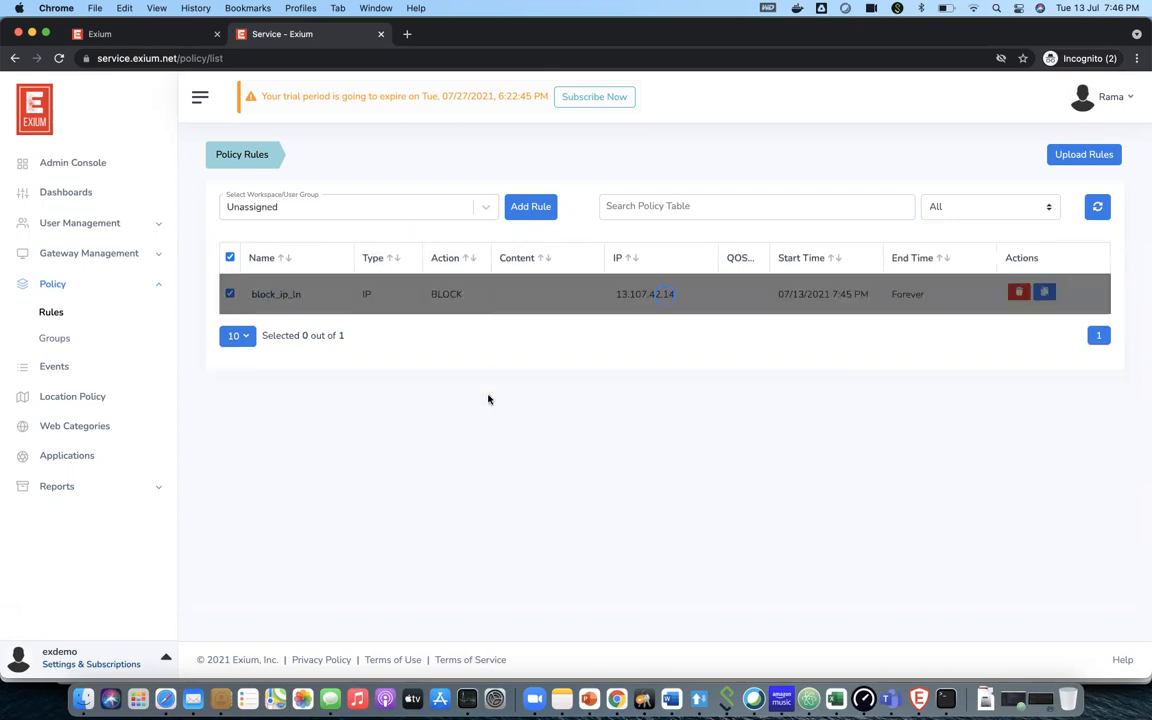
- Check the running ping in Terminal, and display the development group's policy rules in Chrome
{"action": "key", "text": "super+Tab"}
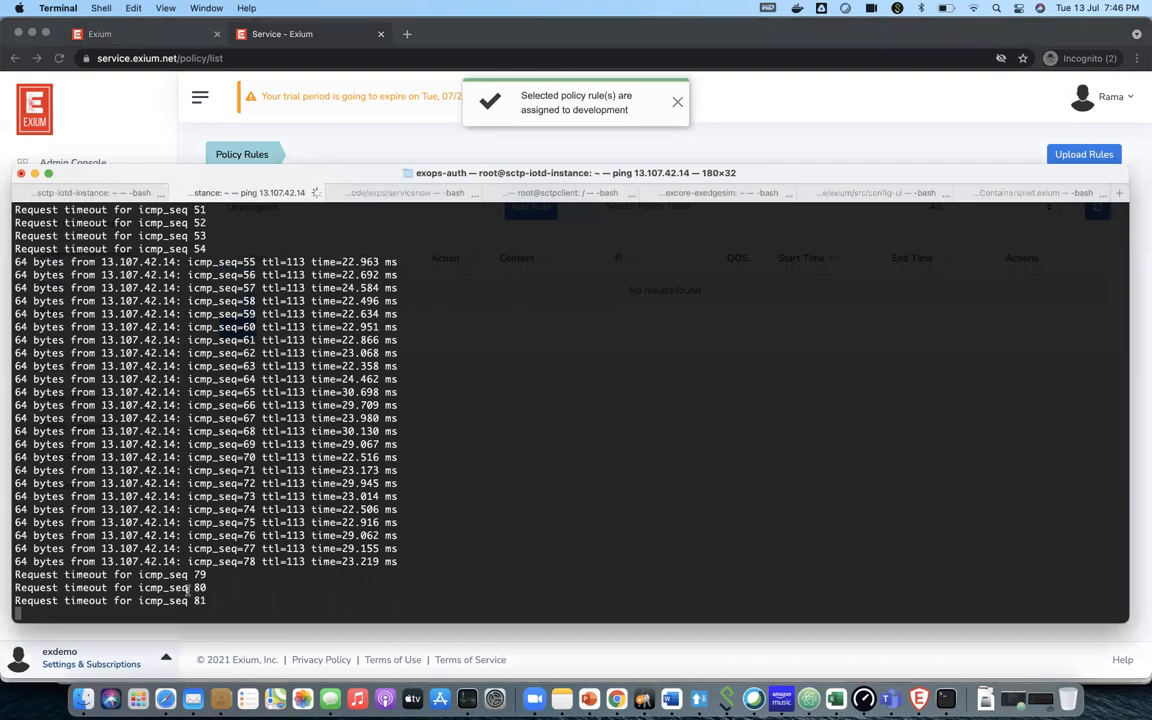
{"action": "key", "text": "super+Tab"}
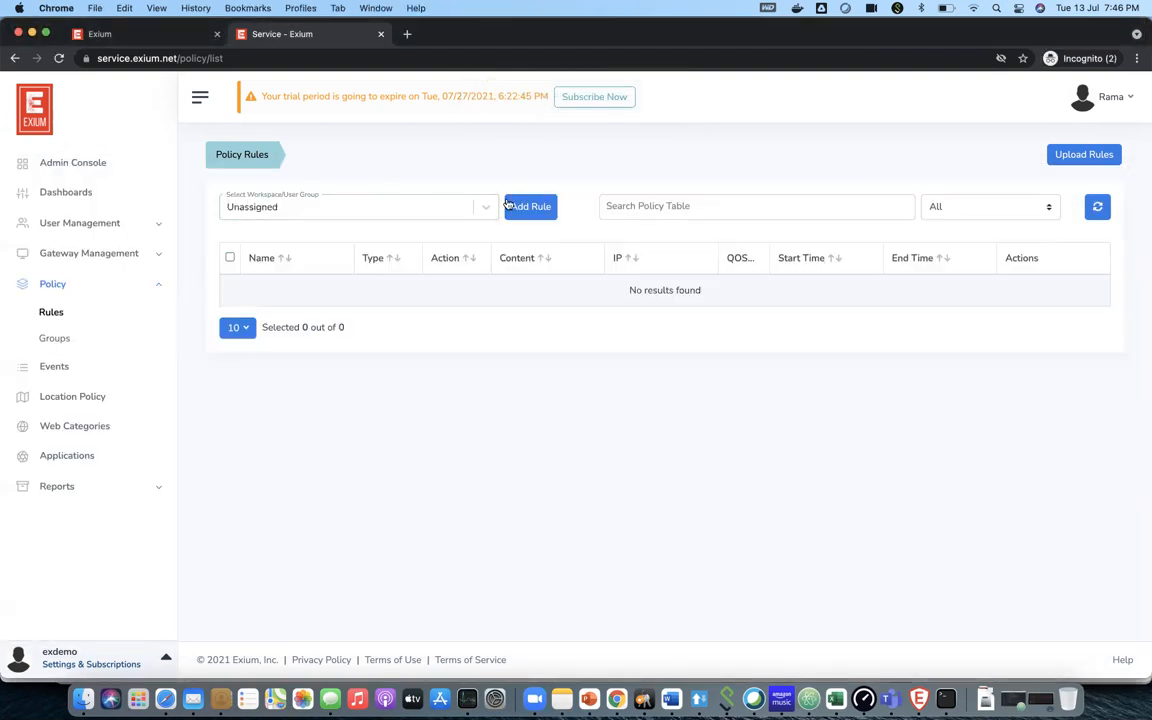
{"action": "left_click", "coordinate": [485, 207]}
{"action": "left_click", "coordinate": [332, 337]}
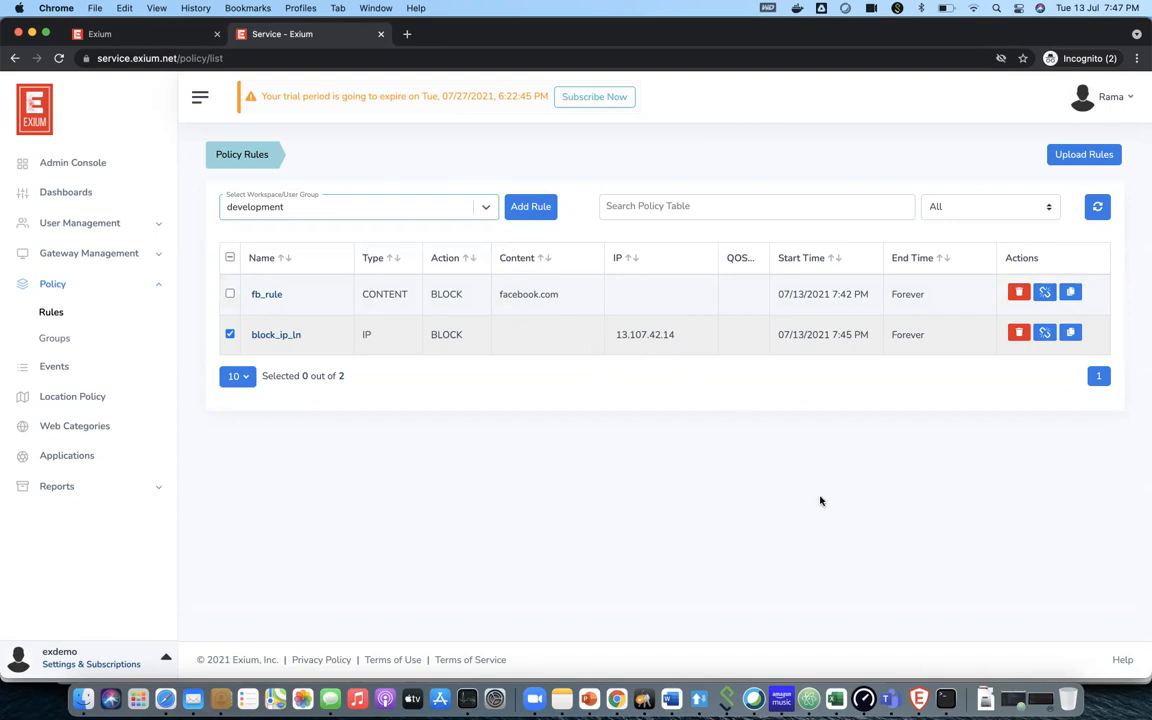
- Show the Exium client's connection and run a download and upload test in the Speedtest app
{"action": "left_click", "coordinate": [918, 698]}
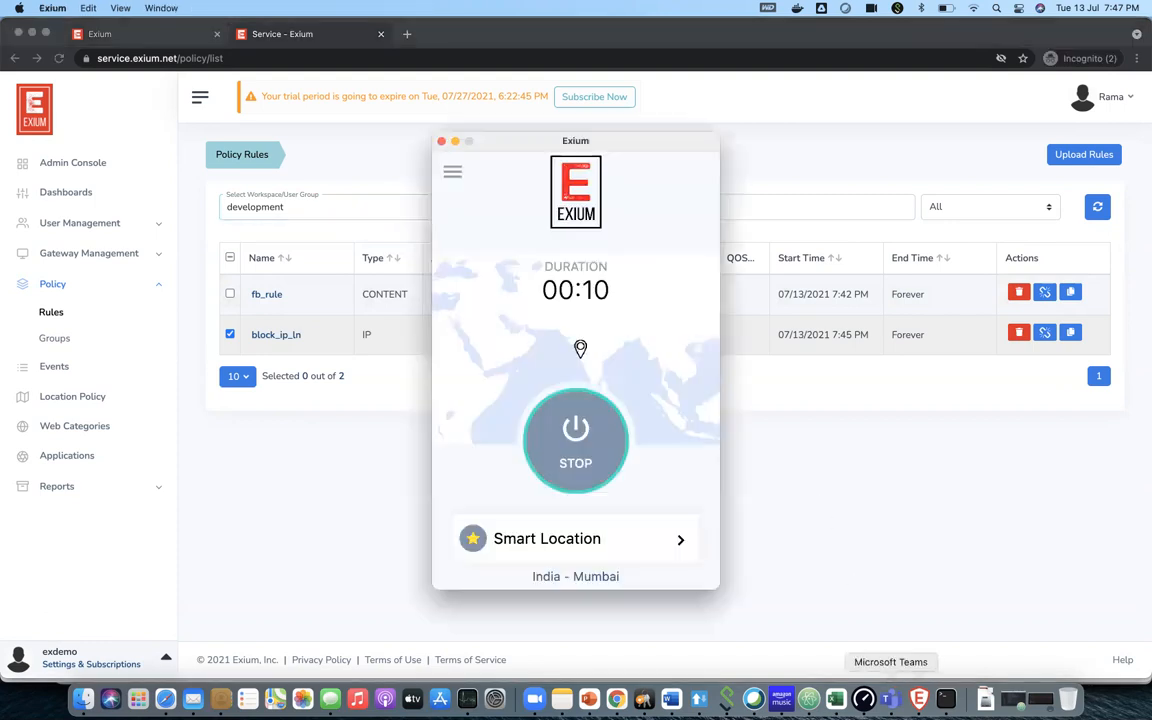
{"action": "left_click", "coordinate": [864, 699]}
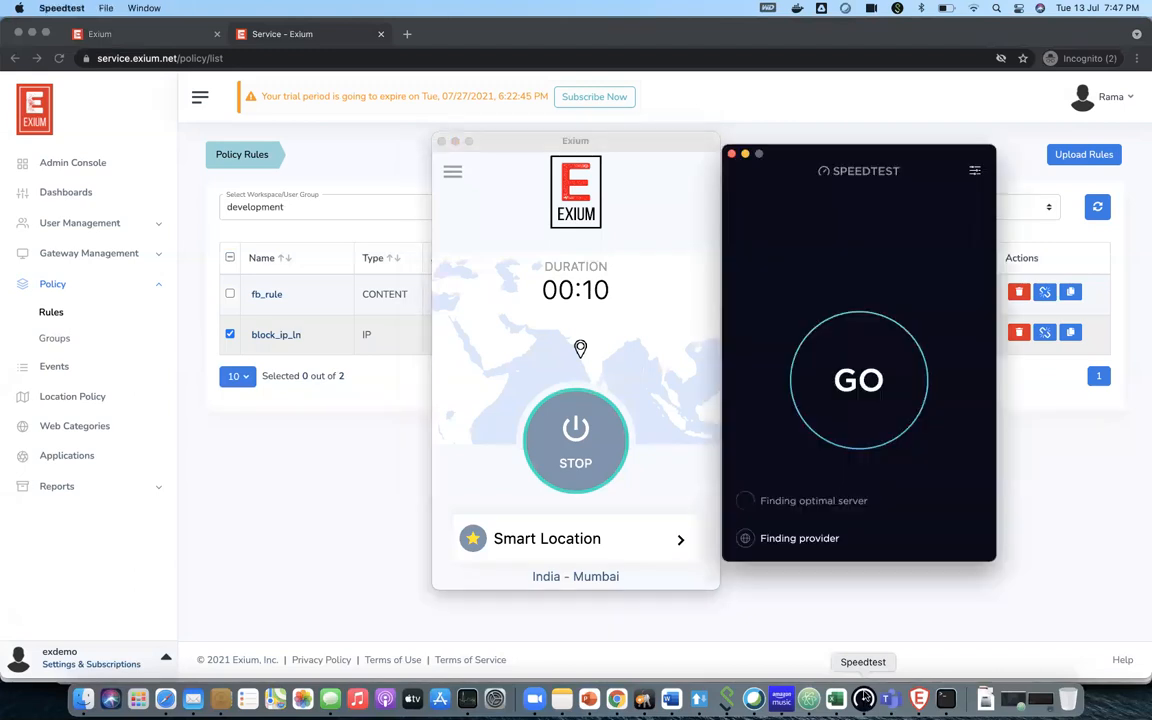
{"action": "left_click", "coordinate": [866, 383]}
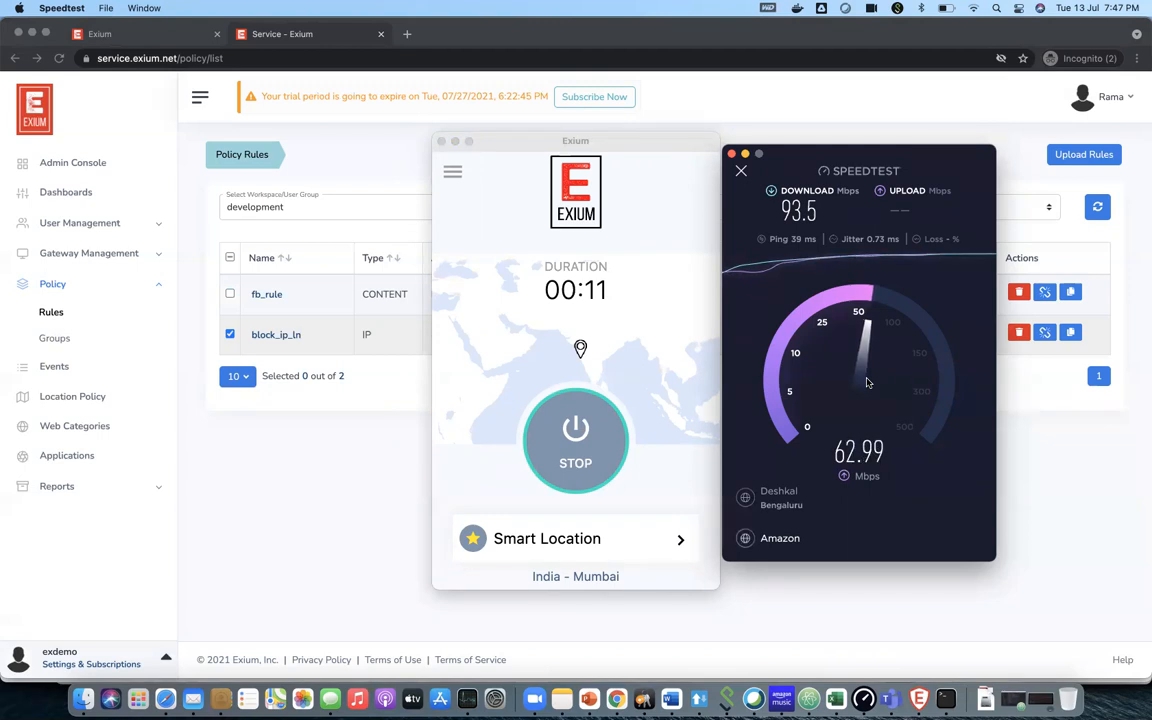
- Start a new policy rule named qos_30_20 for the development group, with action Allow and type QOS
{"action": "left_click", "coordinate": [350, 486]}
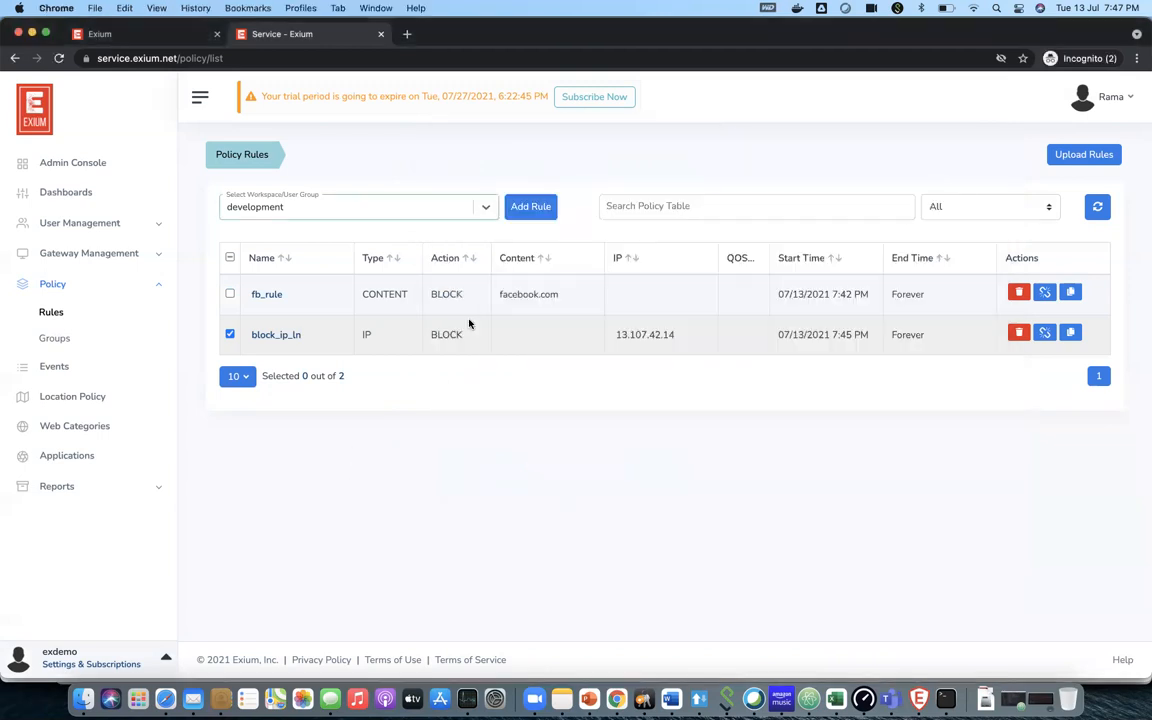
{"action": "left_click", "coordinate": [531, 207]}
{"action": "left_click", "coordinate": [456, 244]}
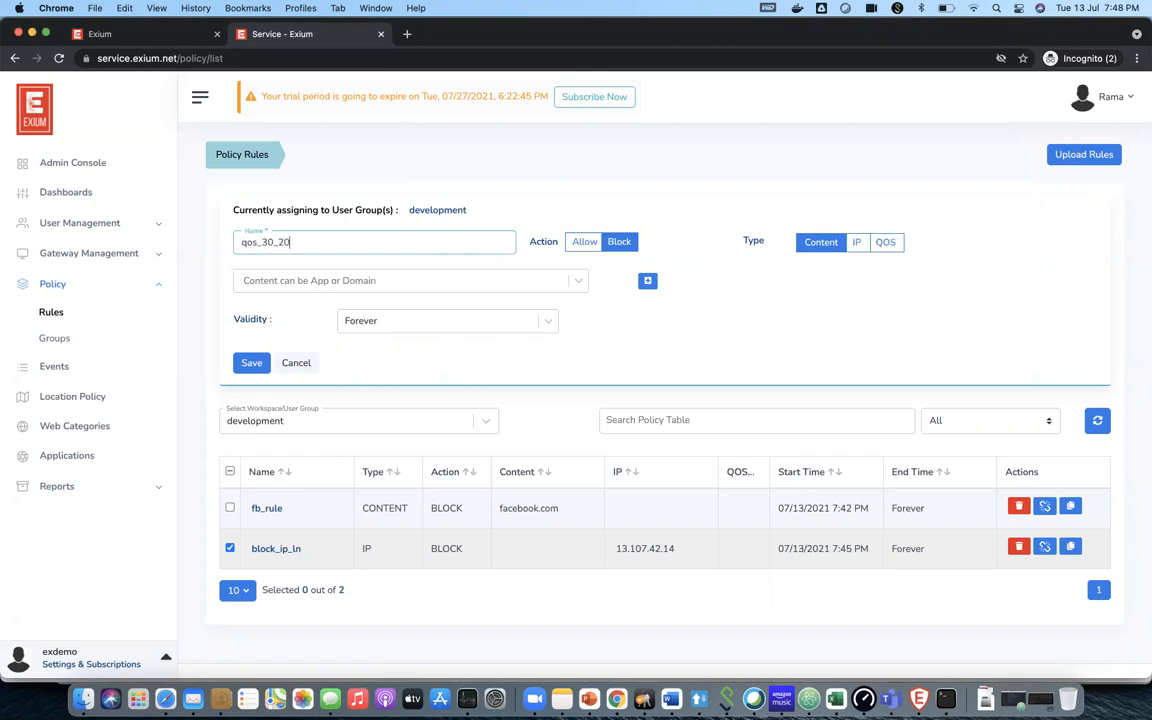
{"action": "left_click", "coordinate": [585, 242]}
{"action": "left_click", "coordinate": [886, 243]}
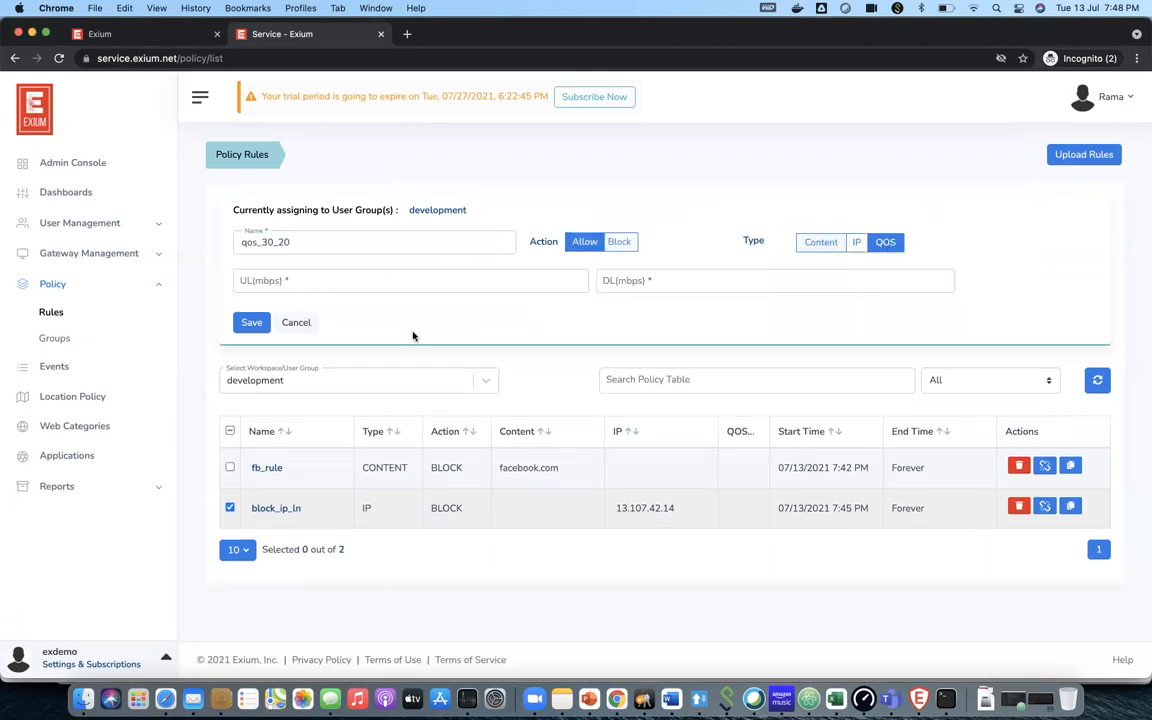
- Set the QOS rule's upload limit to 20 Mbps and download limit to 30 Mbps, and save the rule
{"action": "left_click", "coordinate": [300, 277]}
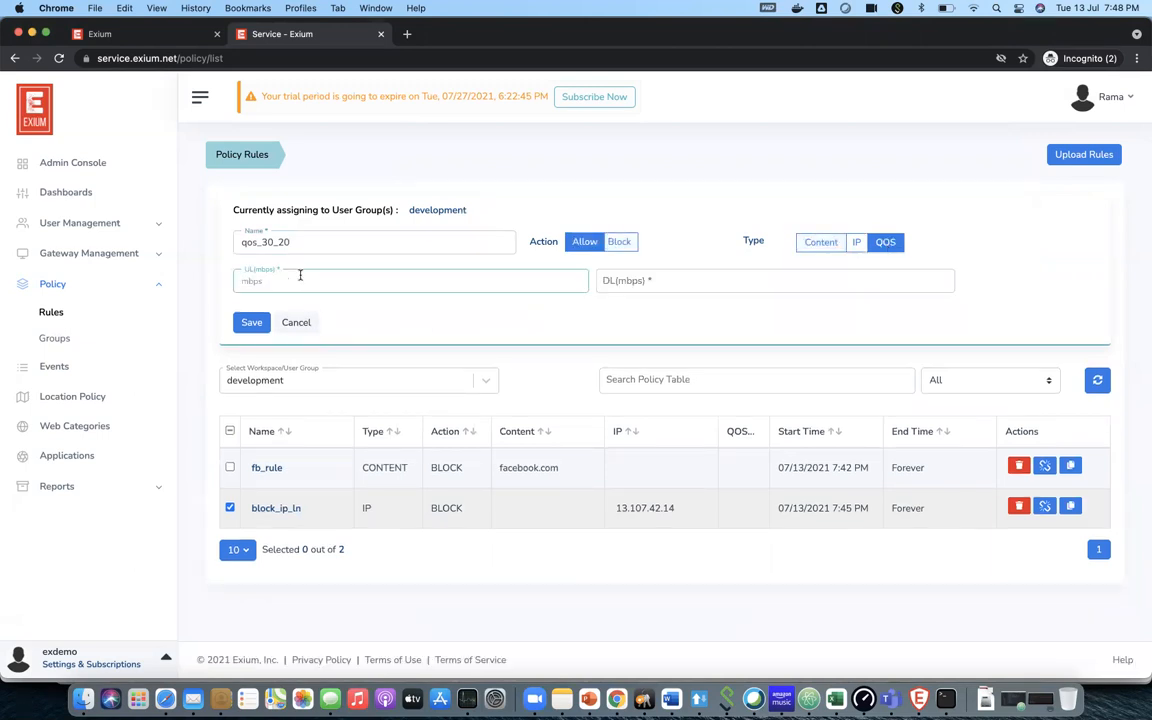
{"action": "type", "text": "30"}
{"action": "left_click", "coordinate": [607, 280]}
{"action": "type", "text": "30"}
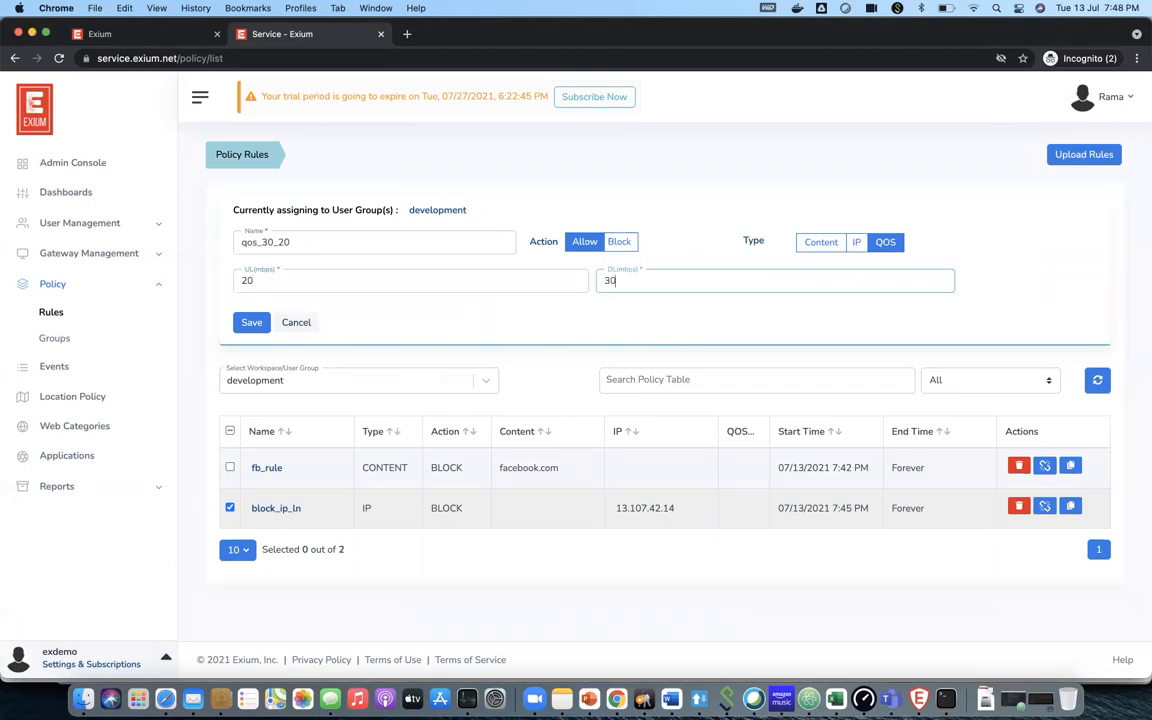
{"action": "key", "text": "super+Tab"}
{"action": "left_click", "coordinate": [505, 300]}
{"action": "left_click", "coordinate": [252, 323]}
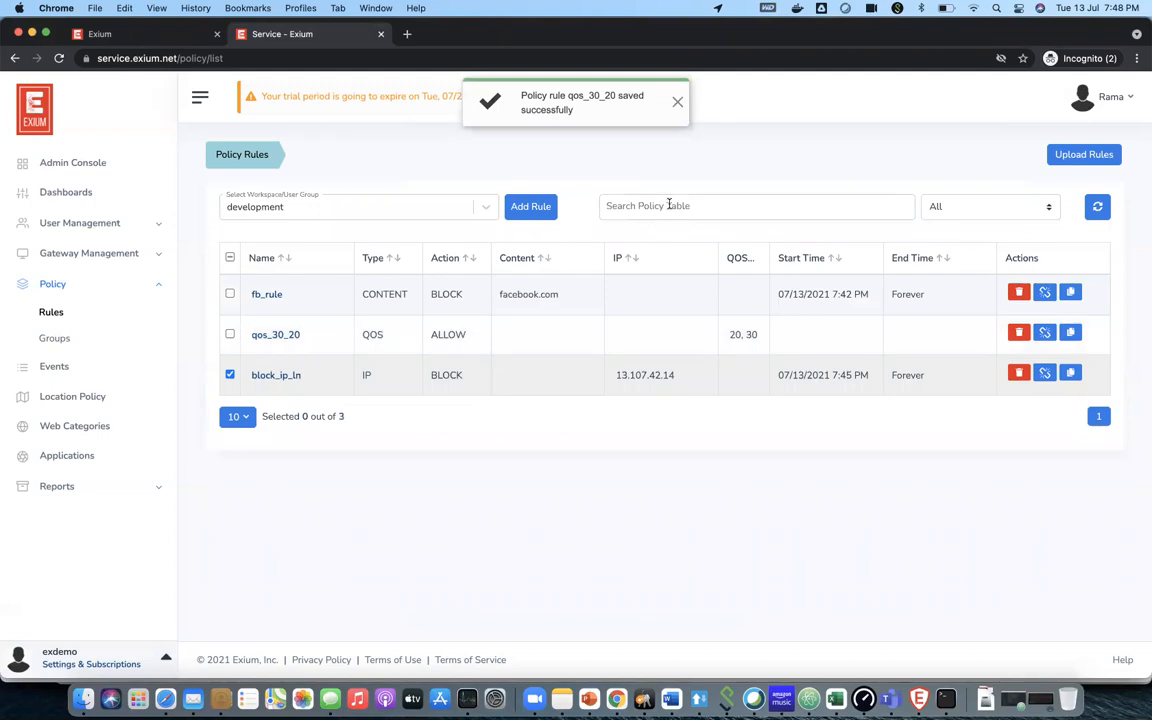
{"action": "left_click", "coordinate": [678, 104]}
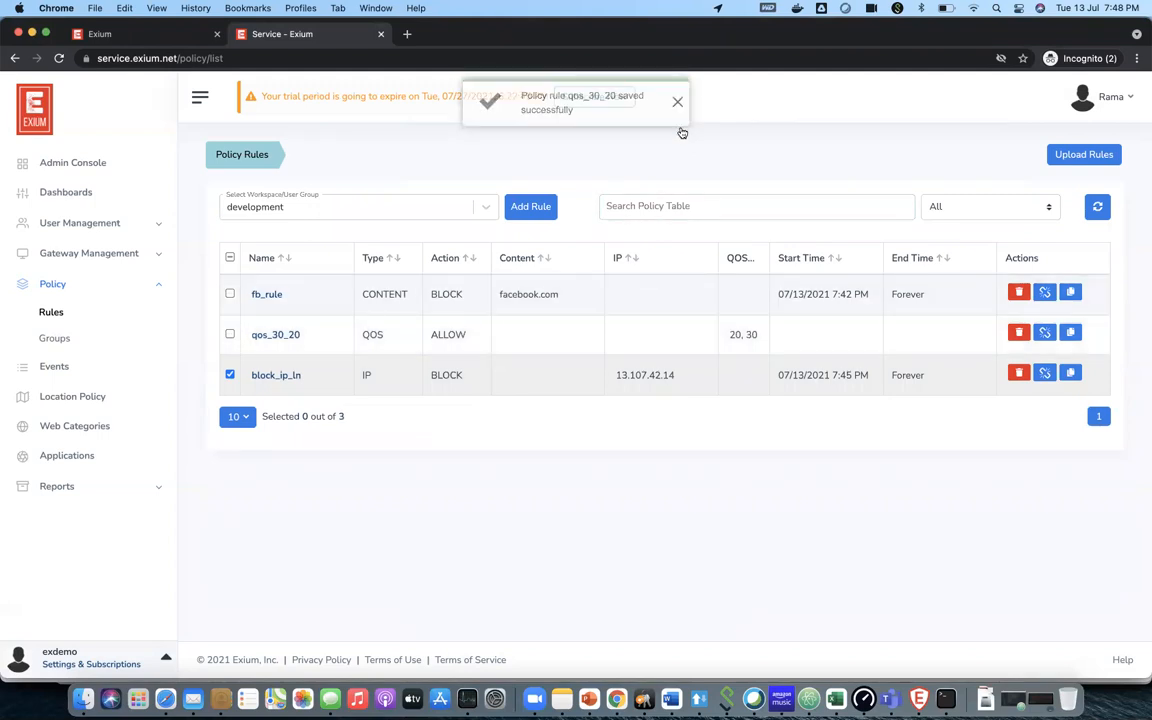
- Switch to the Speedtest app, show the Exium client beside it, and run a speed test with qos_30_20 assigned
{"action": "key", "text": "super+Tab"}
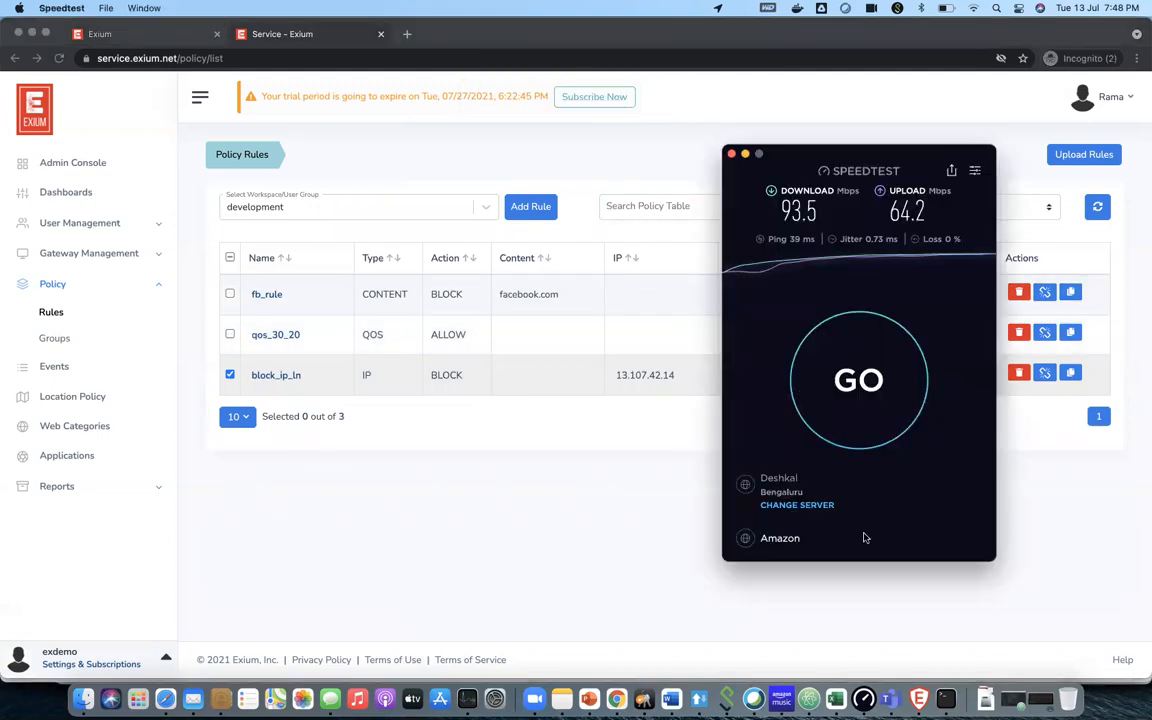
{"action": "left_click", "coordinate": [920, 698]}
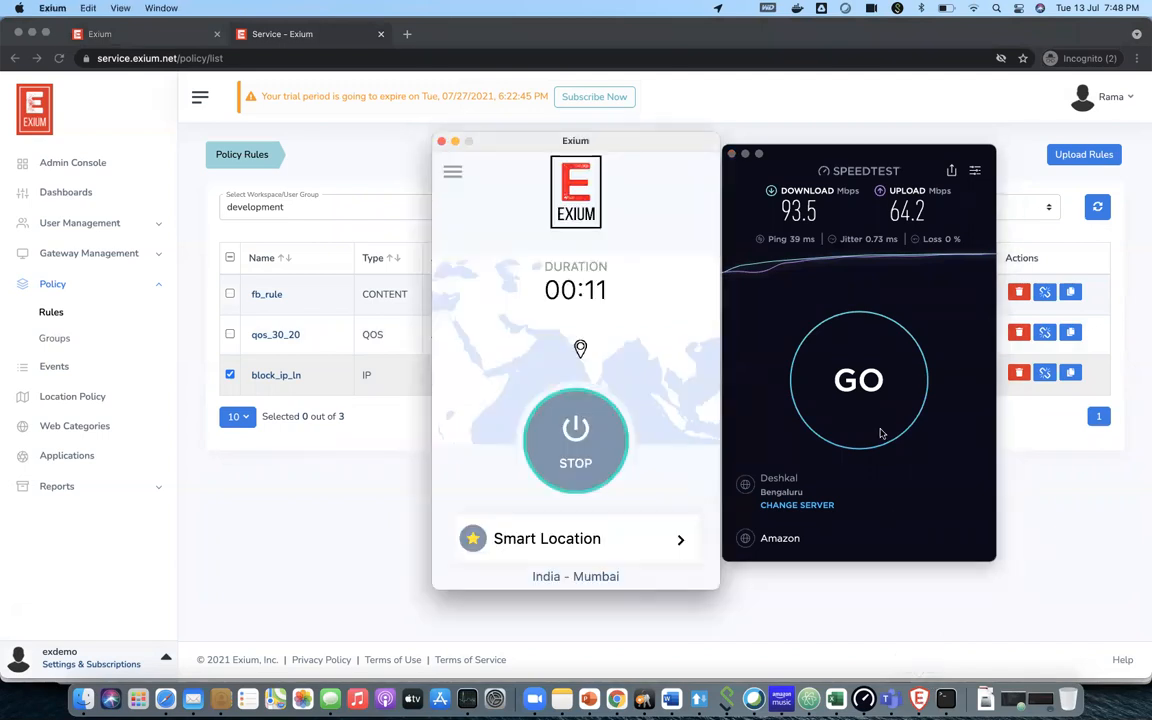
{"action": "left_click", "coordinate": [858, 395]}
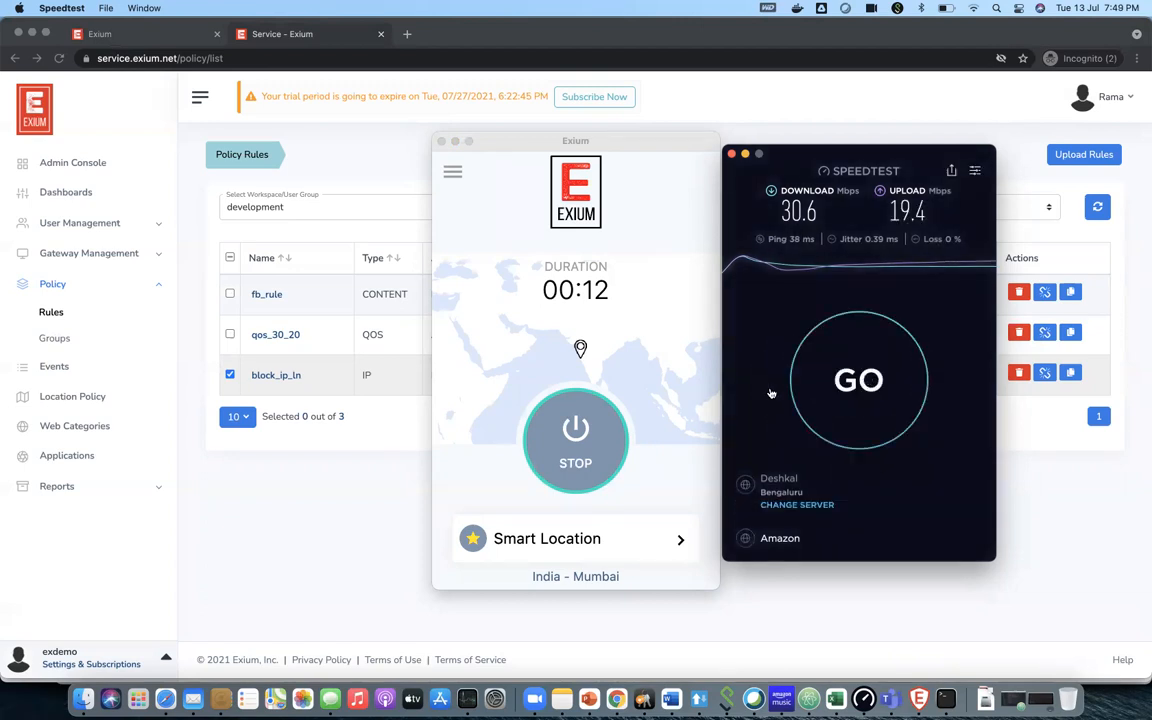
- Return to Chrome, select only the qos_30_20 rule and unassign it from the development group
{"action": "left_click", "coordinate": [352, 424]}
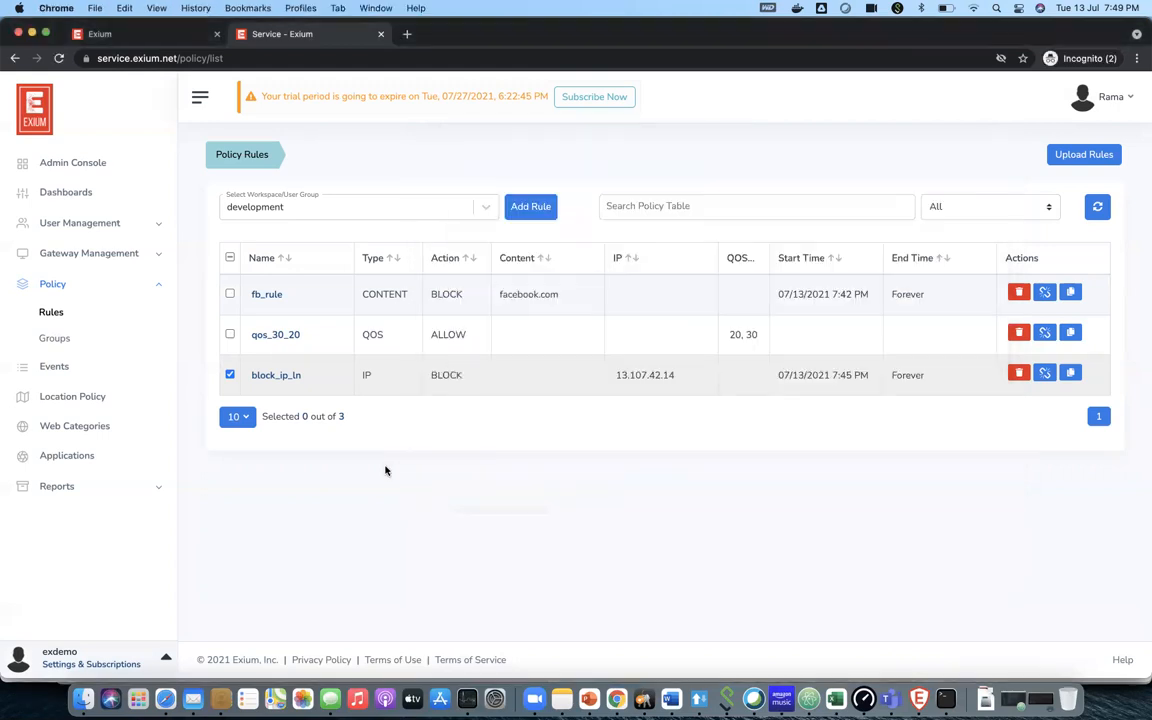
{"action": "left_click", "coordinate": [229, 335]}
{"action": "left_click", "coordinate": [229, 394]}
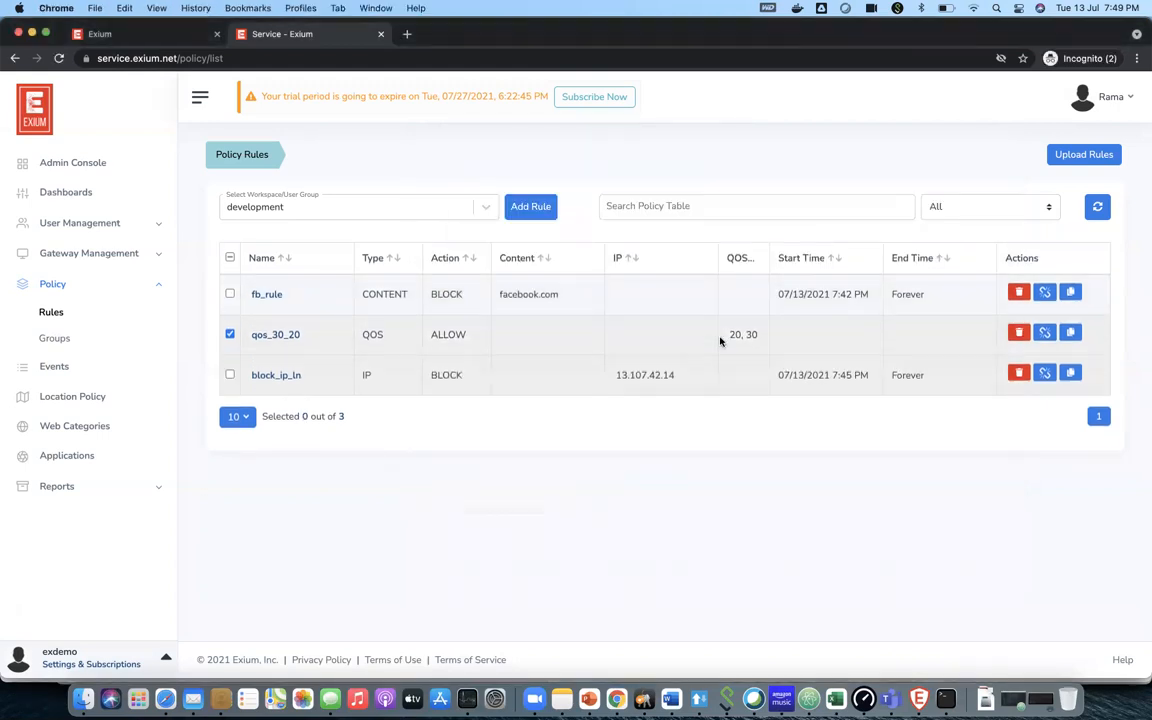
{"action": "left_click", "coordinate": [1045, 333]}
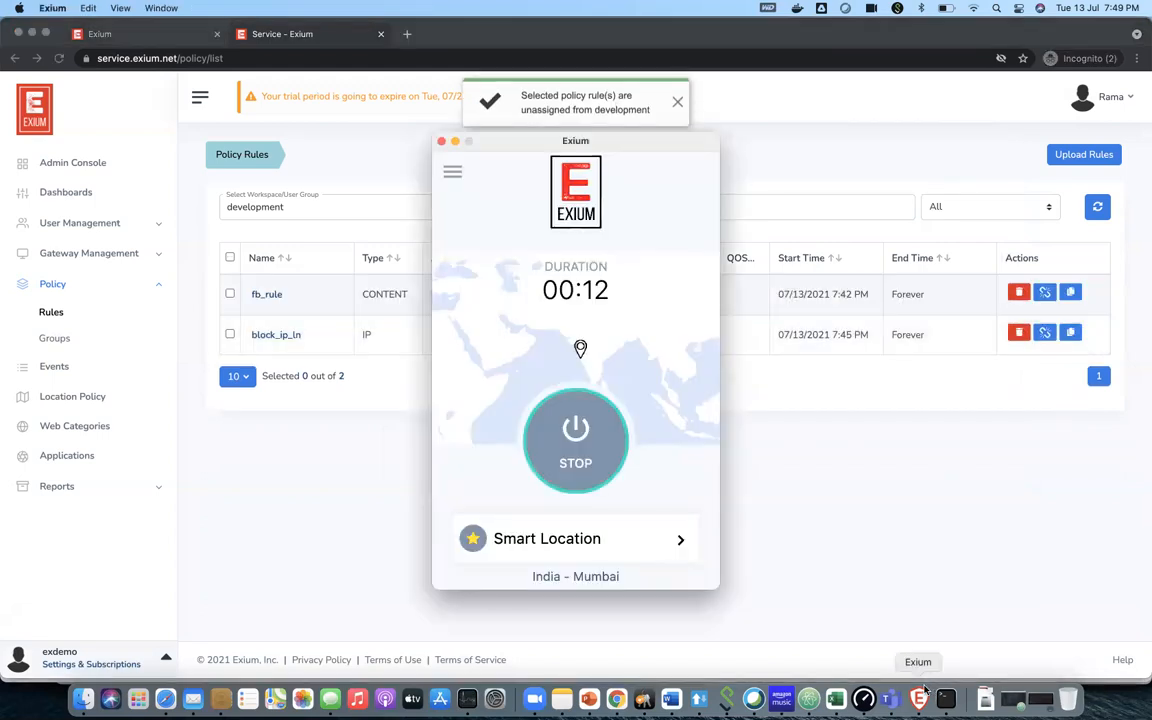
- Repeat the speed test in the Speedtest app without the QOS rule, and return to the policy rules in Chrome
{"action": "left_click", "coordinate": [863, 699]}
{"action": "left_click", "coordinate": [858, 405]}
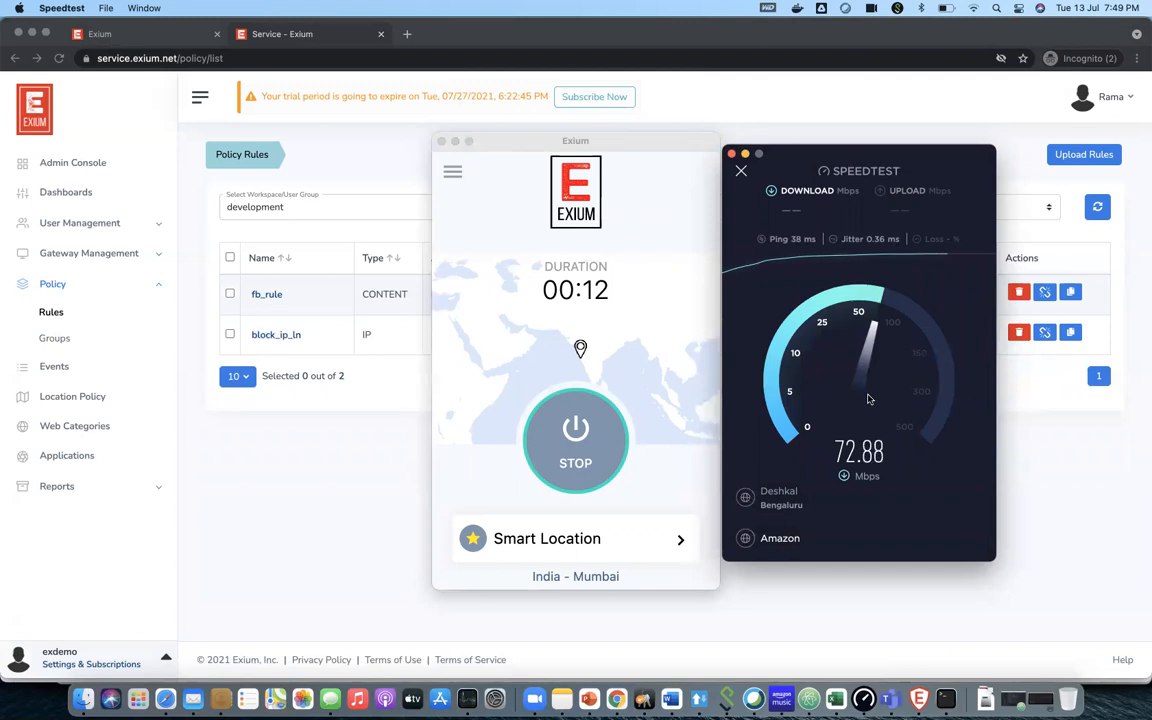
{"action": "left_click", "coordinate": [320, 516]}
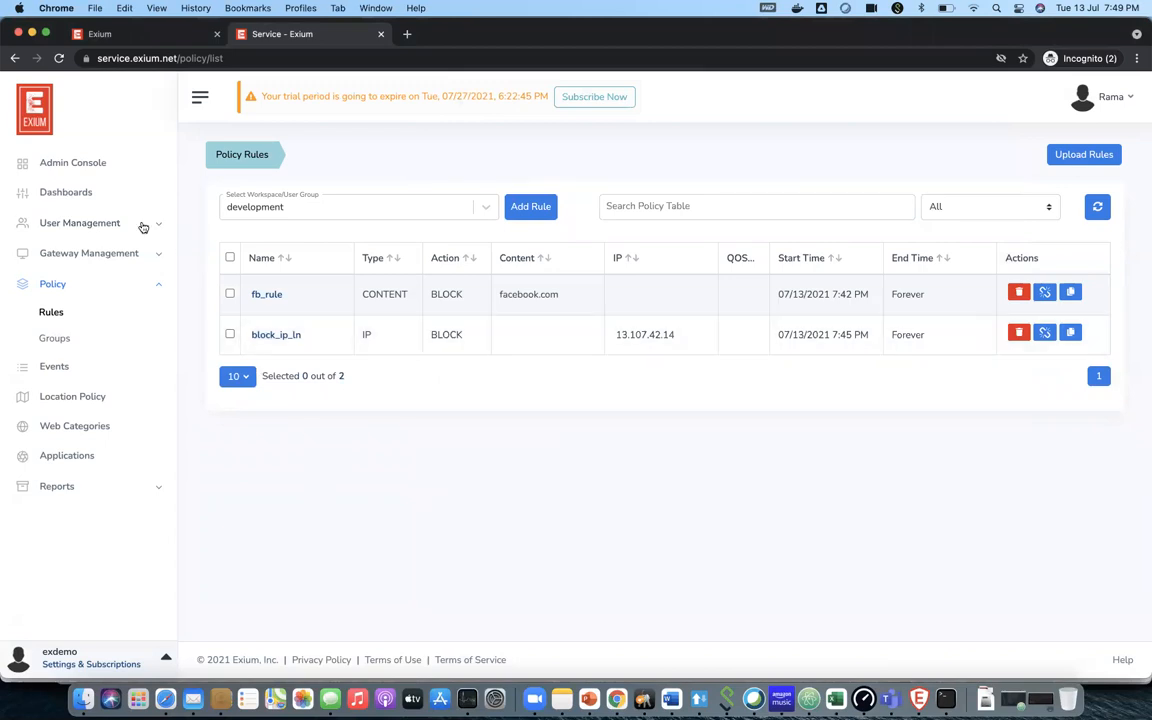
- Open the global dashboard and look through its charts down to the Threats Blocked Report
{"action": "left_click", "coordinate": [92, 193]}
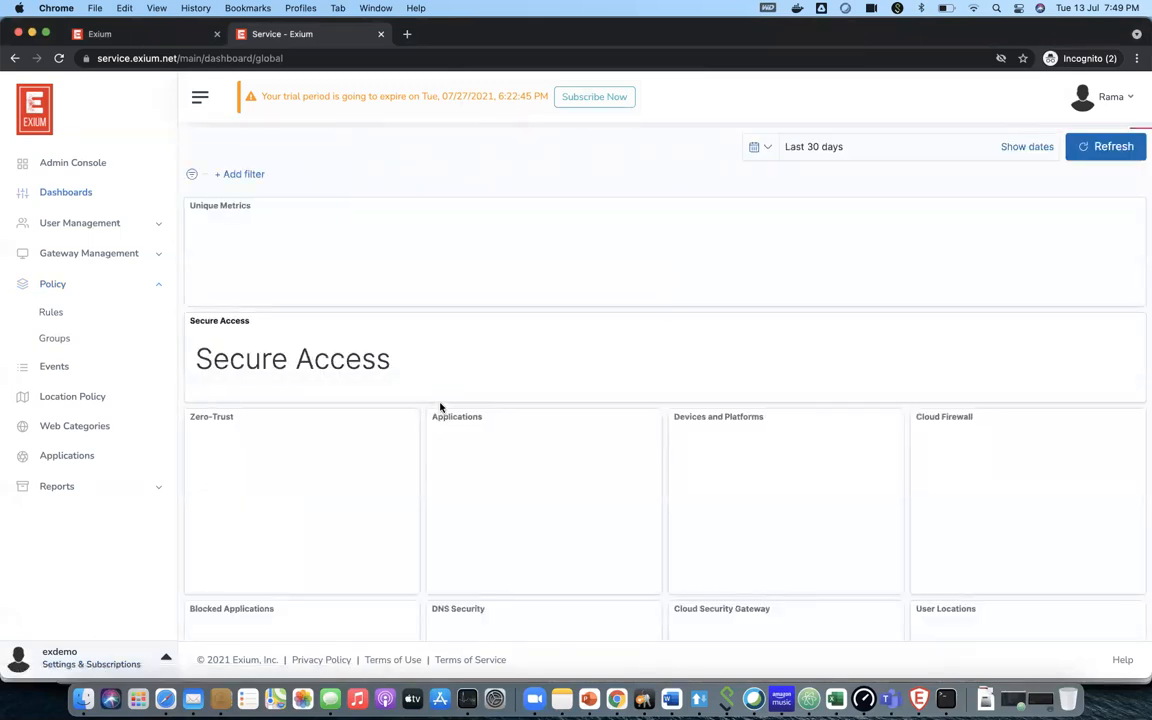
{"action": "scroll", "coordinate": [440, 407], "scroll_direction": "down", "scroll_amount": 1}
{"action": "scroll", "coordinate": [440, 407], "scroll_direction": "down", "scroll_amount": 15}
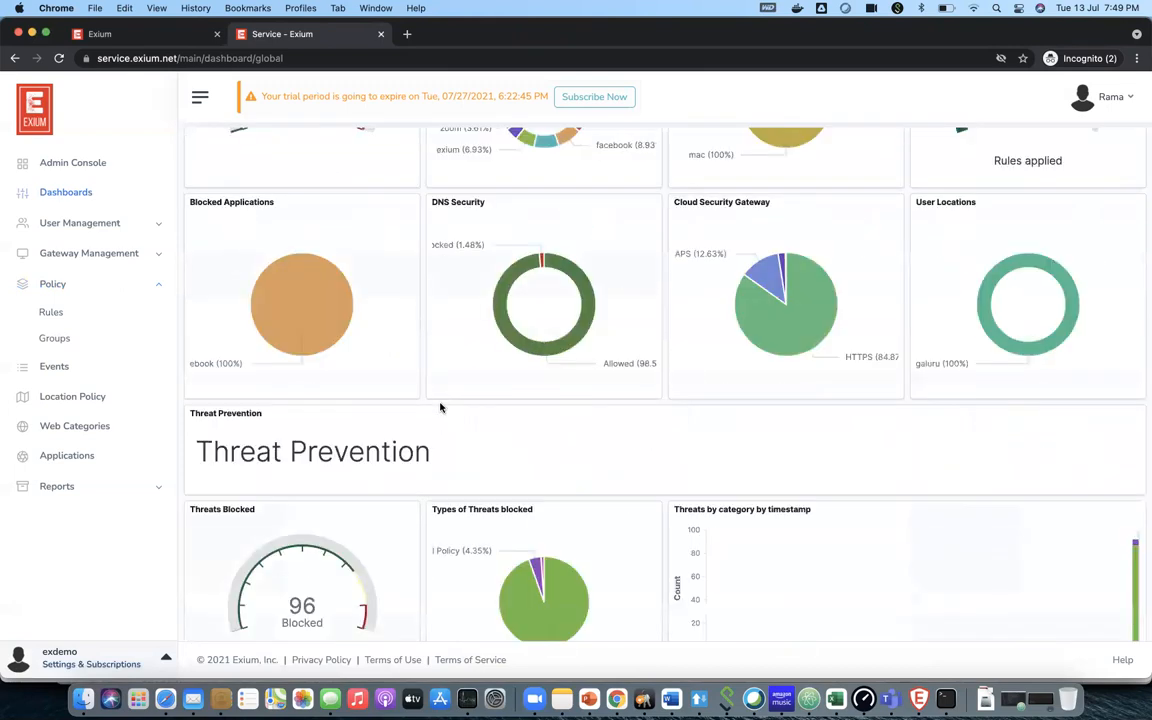
{"action": "scroll", "coordinate": [440, 407], "scroll_direction": "down", "scroll_amount": 5}
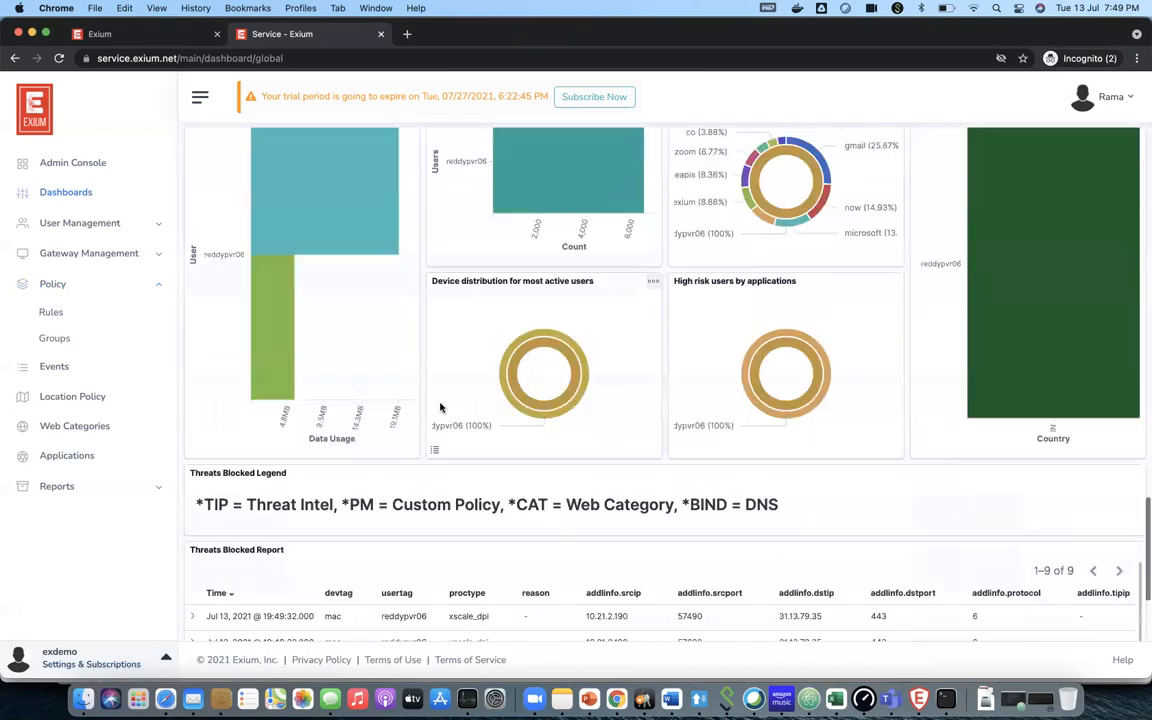
{"action": "scroll", "coordinate": [440, 407], "scroll_direction": "down", "scroll_amount": 2}
{"action": "scroll", "coordinate": [440, 405], "scroll_direction": "up", "scroll_amount": 2}
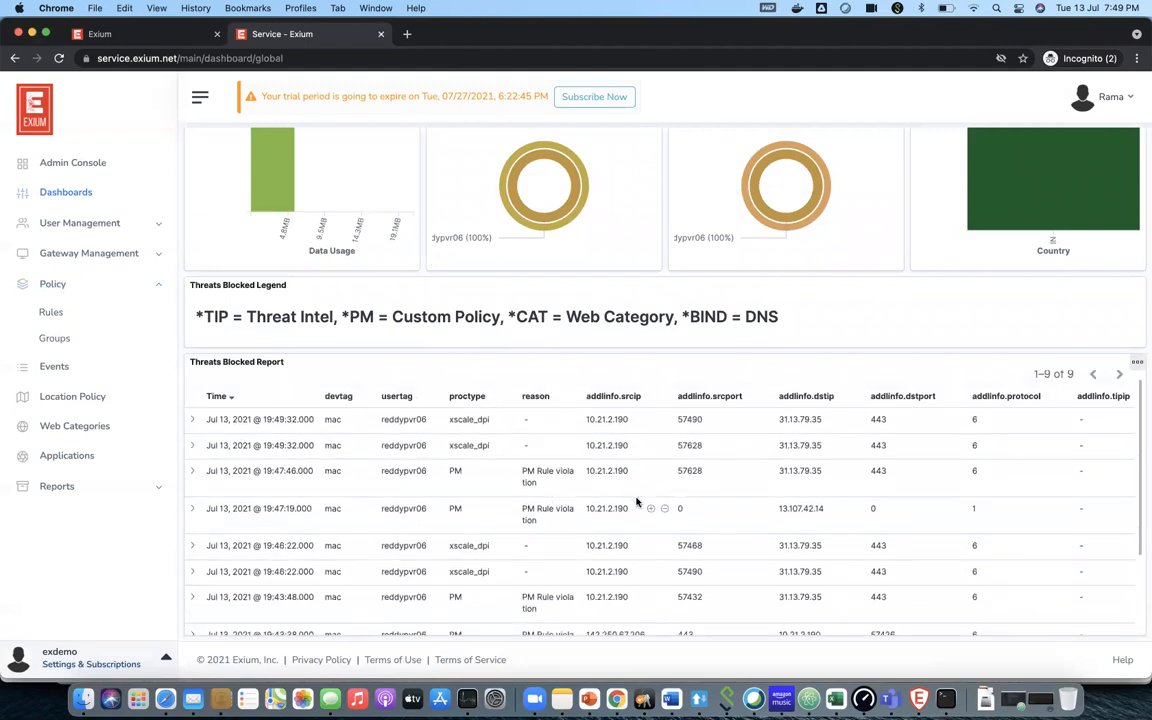
- Examine the Threats Blocked Report's entries, including the URL, destination IP, reason and rule name columns
{"action": "scroll", "coordinate": [646, 508], "scroll_direction": "right", "scroll_amount": 5}
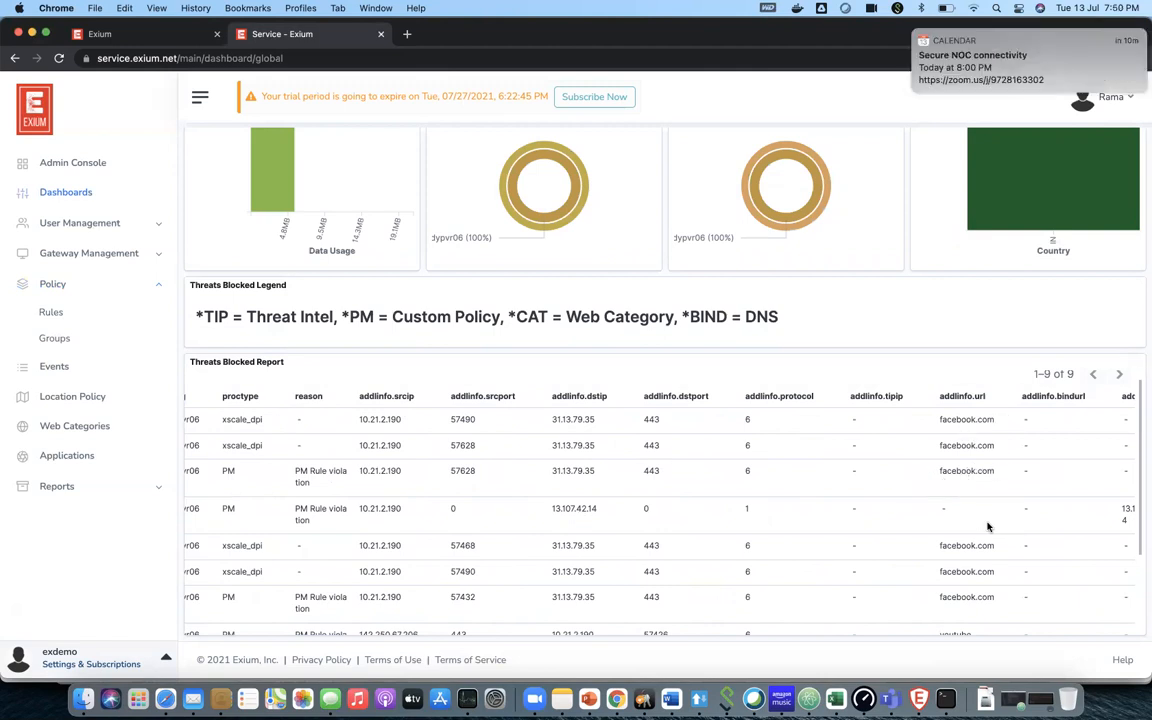
{"action": "scroll", "coordinate": [959, 570], "scroll_direction": "down", "scroll_amount": 4}
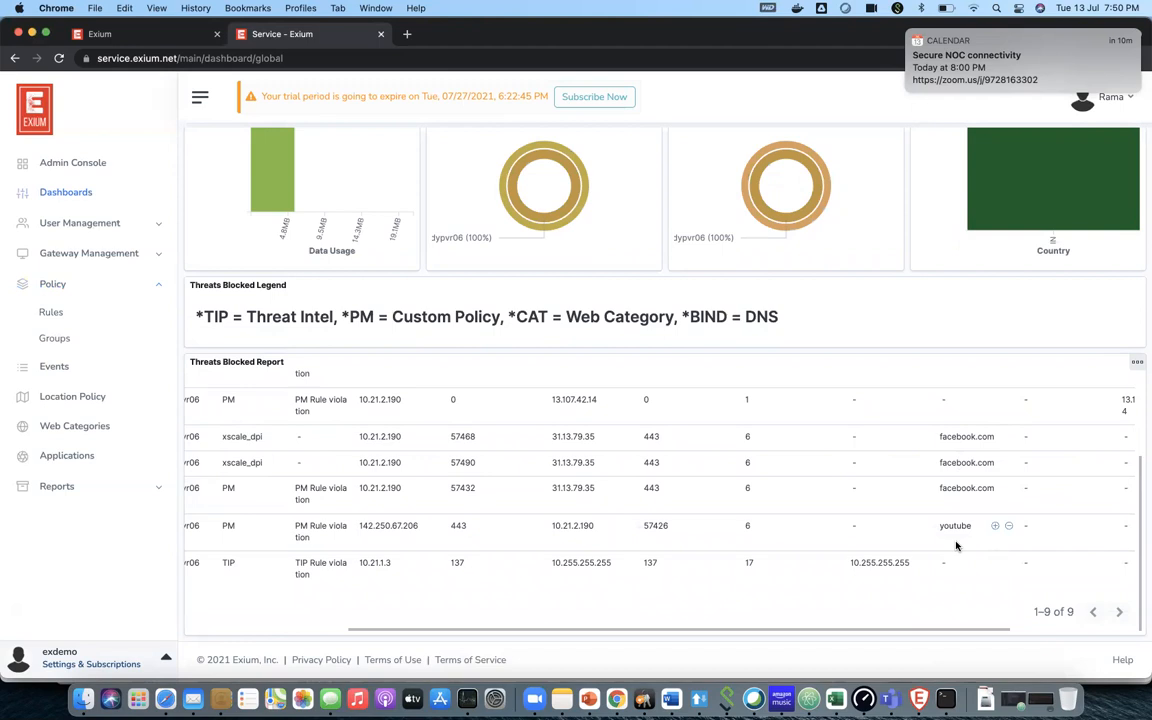
{"action": "scroll", "coordinate": [923, 480], "scroll_direction": "up", "scroll_amount": 5}
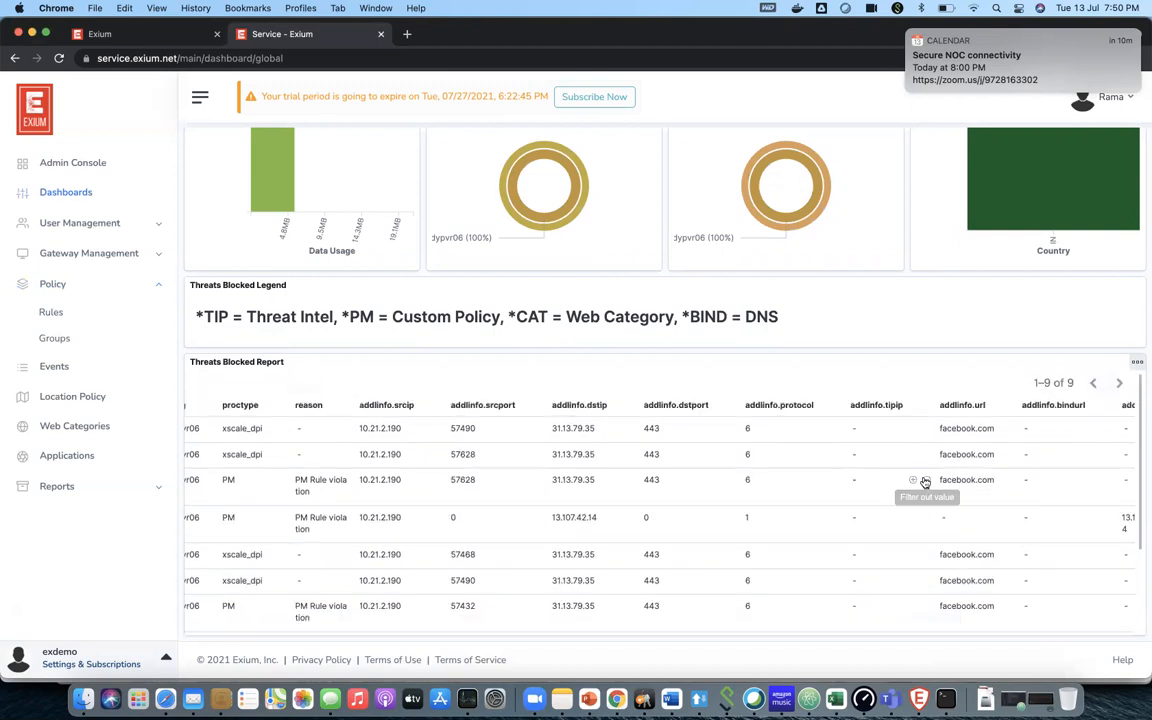
{"action": "scroll", "coordinate": [925, 482], "scroll_direction": "right", "scroll_amount": 3}
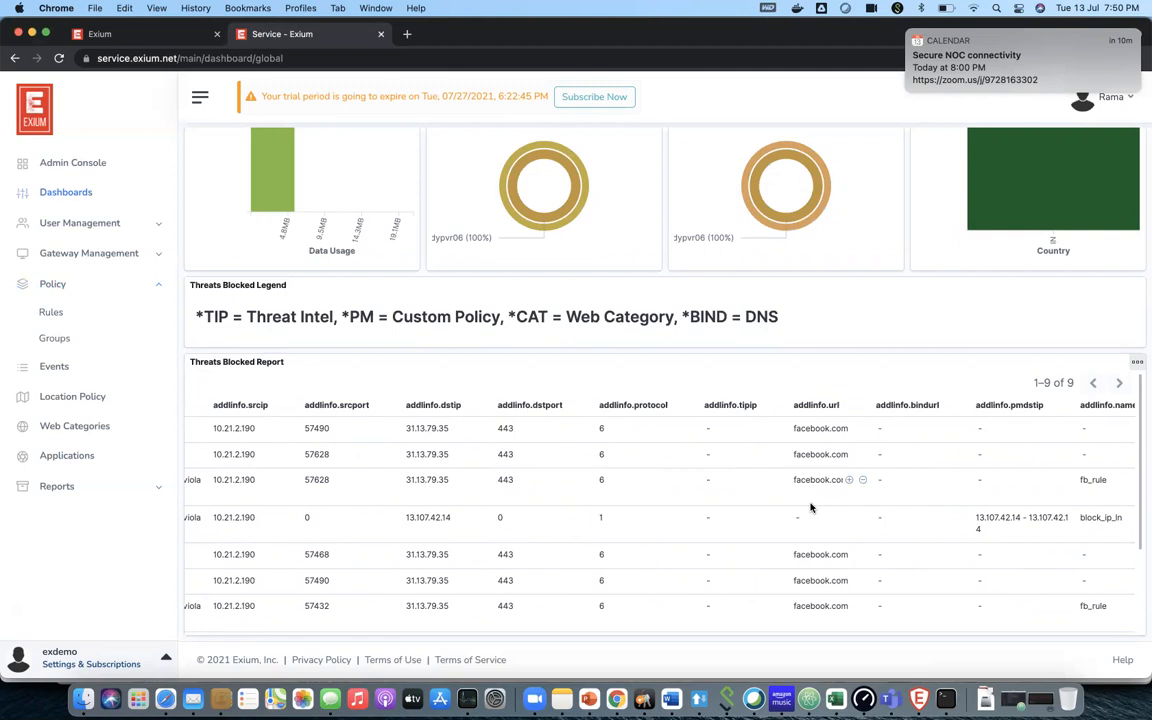
{"action": "scroll", "coordinate": [811, 508], "scroll_direction": "left", "scroll_amount": 5}
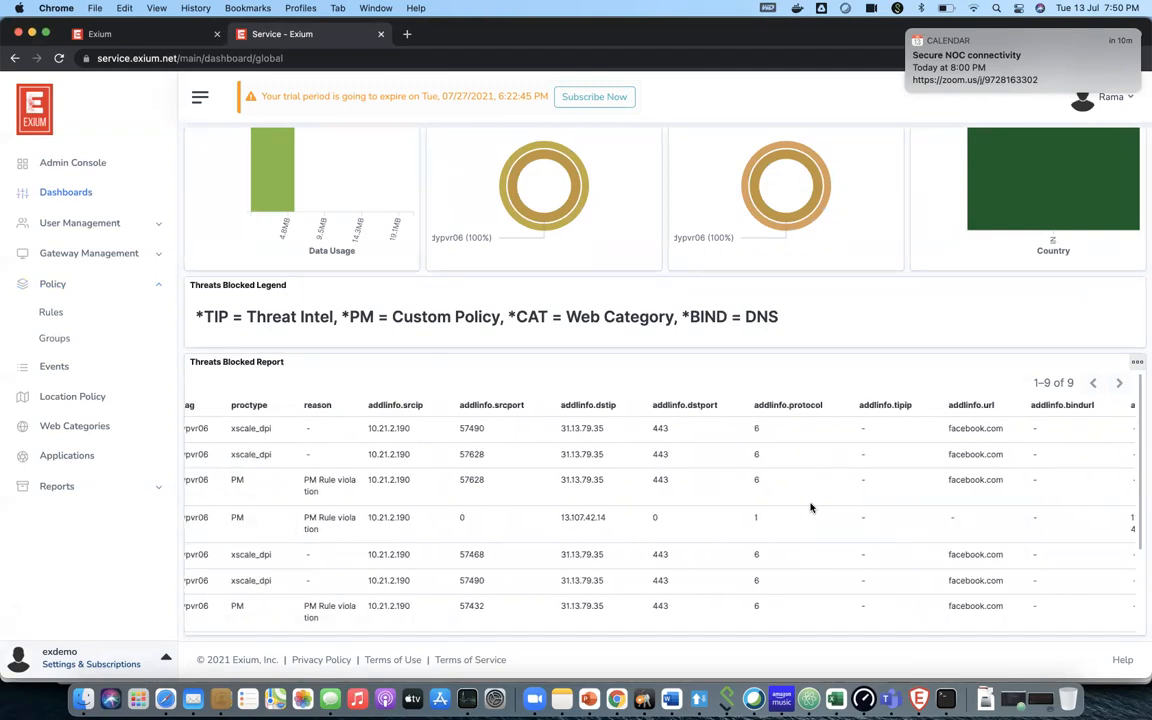
{"action": "scroll", "coordinate": [830, 543], "scroll_direction": "right", "scroll_amount": 3}
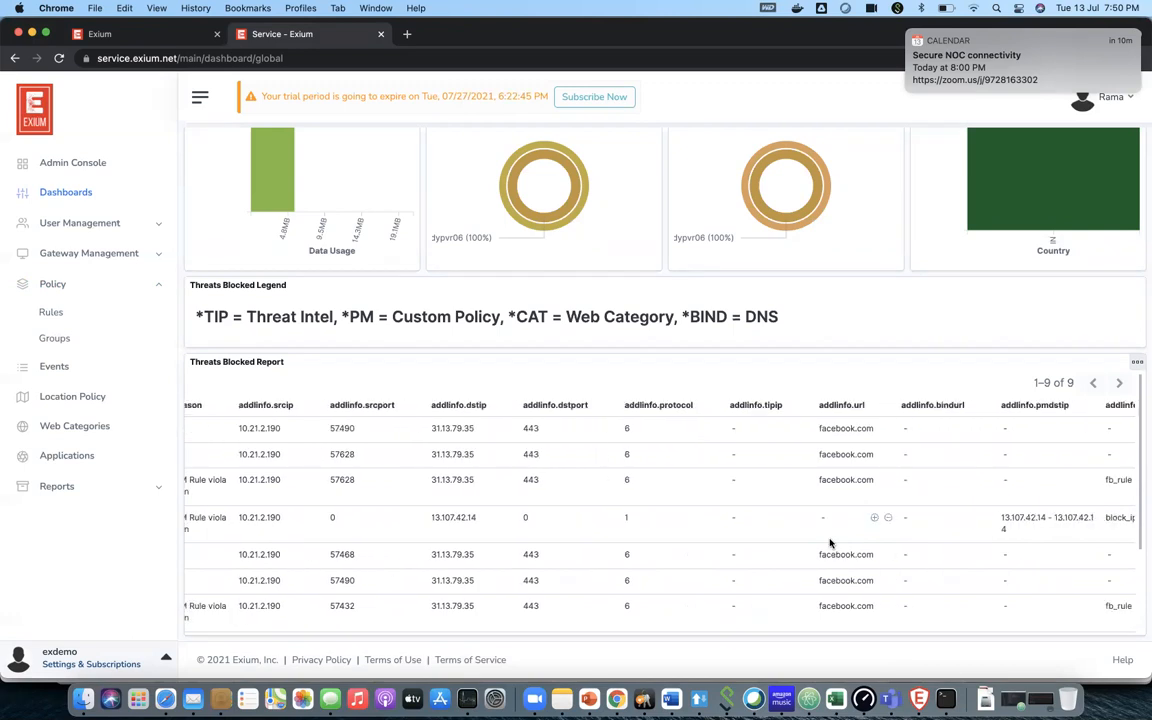
{"action": "scroll", "coordinate": [645, 525], "scroll_direction": "left", "scroll_amount": 5}
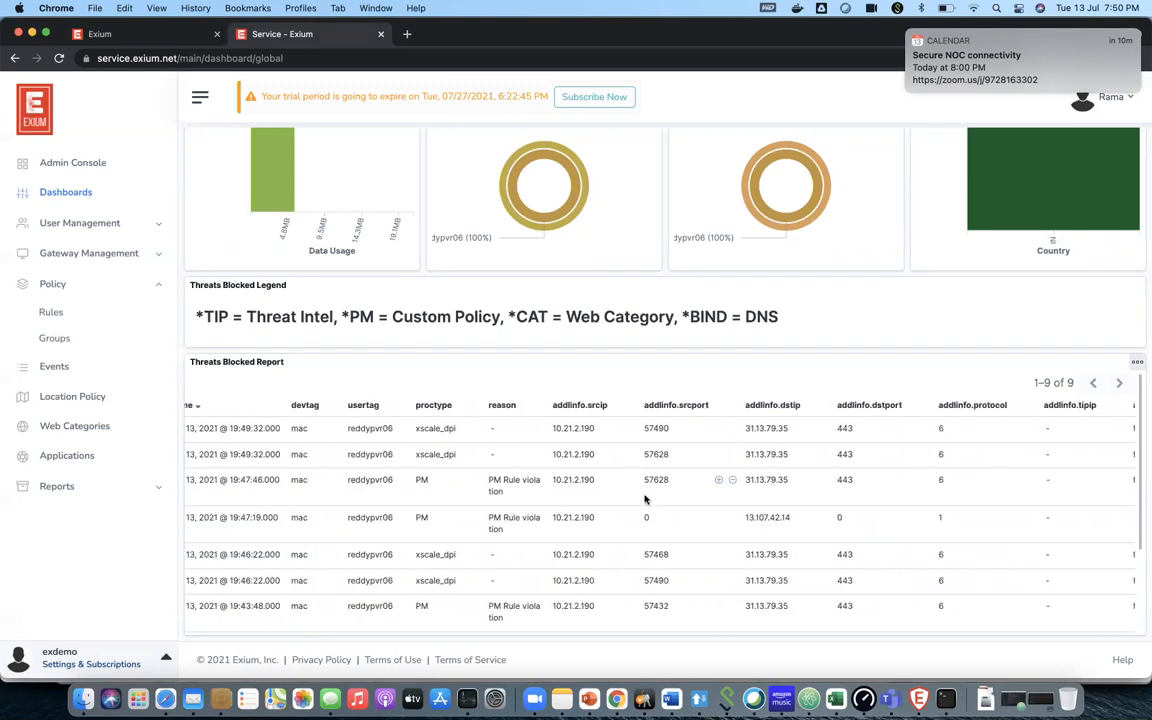
{"action": "scroll", "coordinate": [645, 498], "scroll_direction": "left", "scroll_amount": 2}
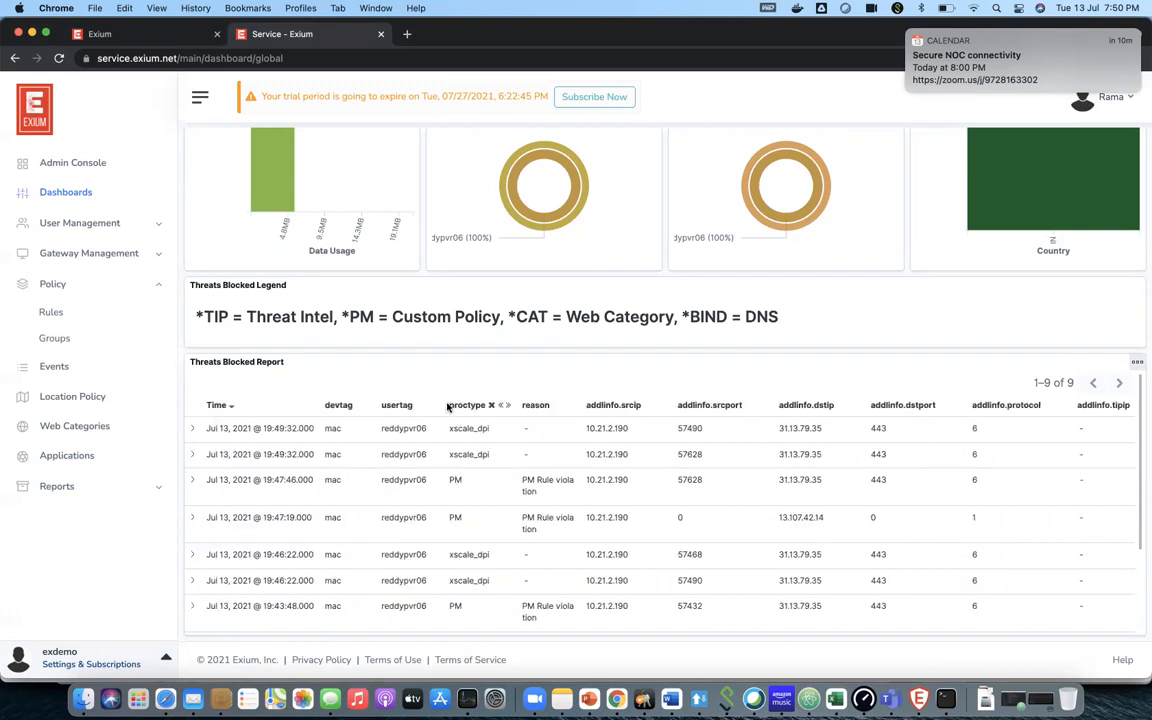
- Switch to the Exium-SASE-Core-Platform-Tenant-Features presentation in PowerPoint and show slide 13, "Policy Creation - topics"
{"action": "key", "text": "super+Tab"}
{"action": "key", "text": "super+Tab"}
{"action": "key", "text": "super+Tab"}
{"action": "key", "text": "super+Tab"}
{"action": "key", "text": "super+Tab"}
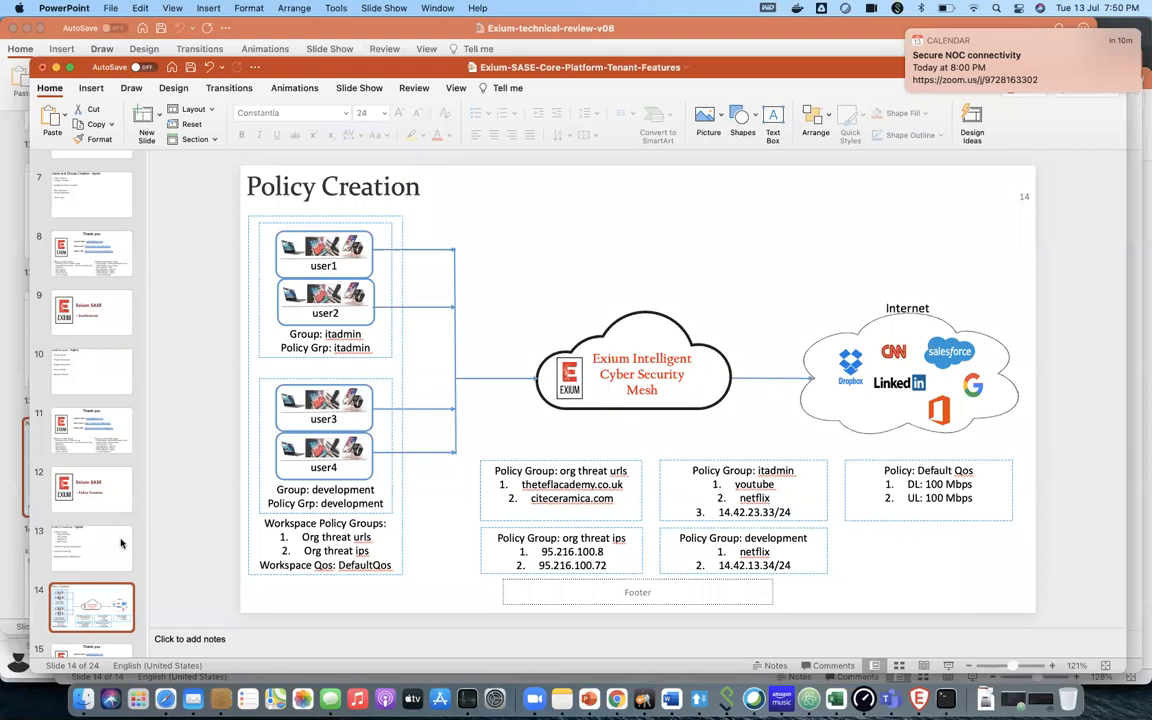
{"action": "left_click", "coordinate": [119, 543]}
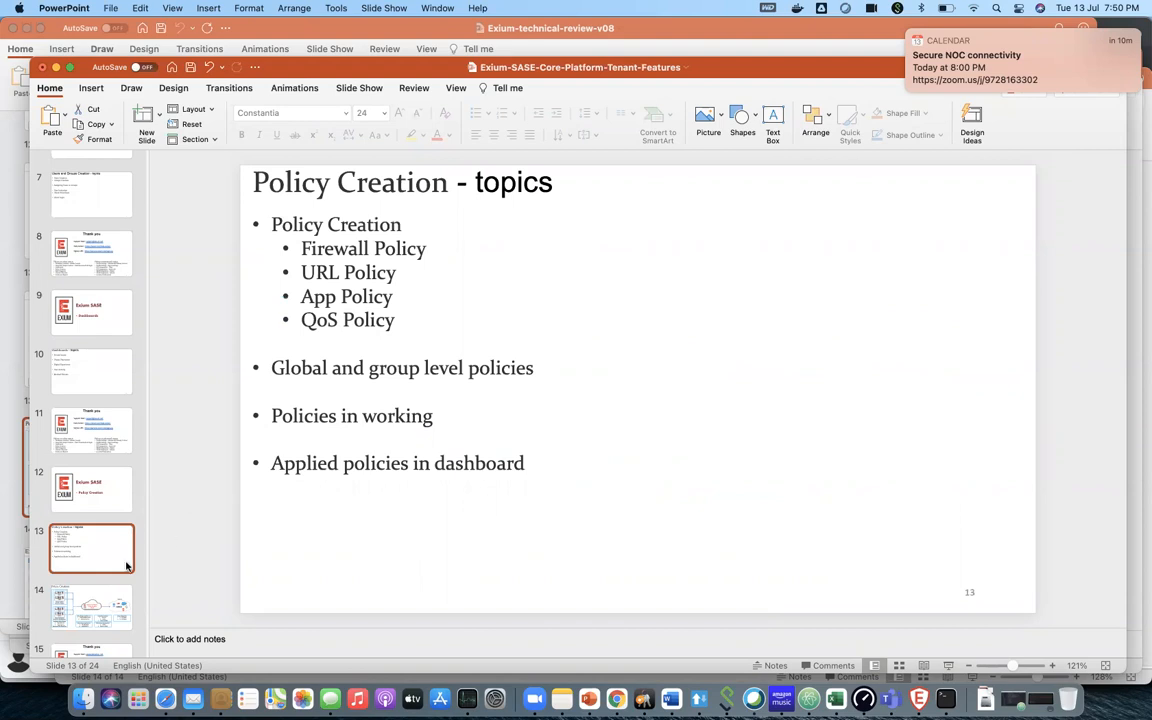
{"action": "scroll", "coordinate": [109, 606], "scroll_direction": "down", "scroll_amount": 2}
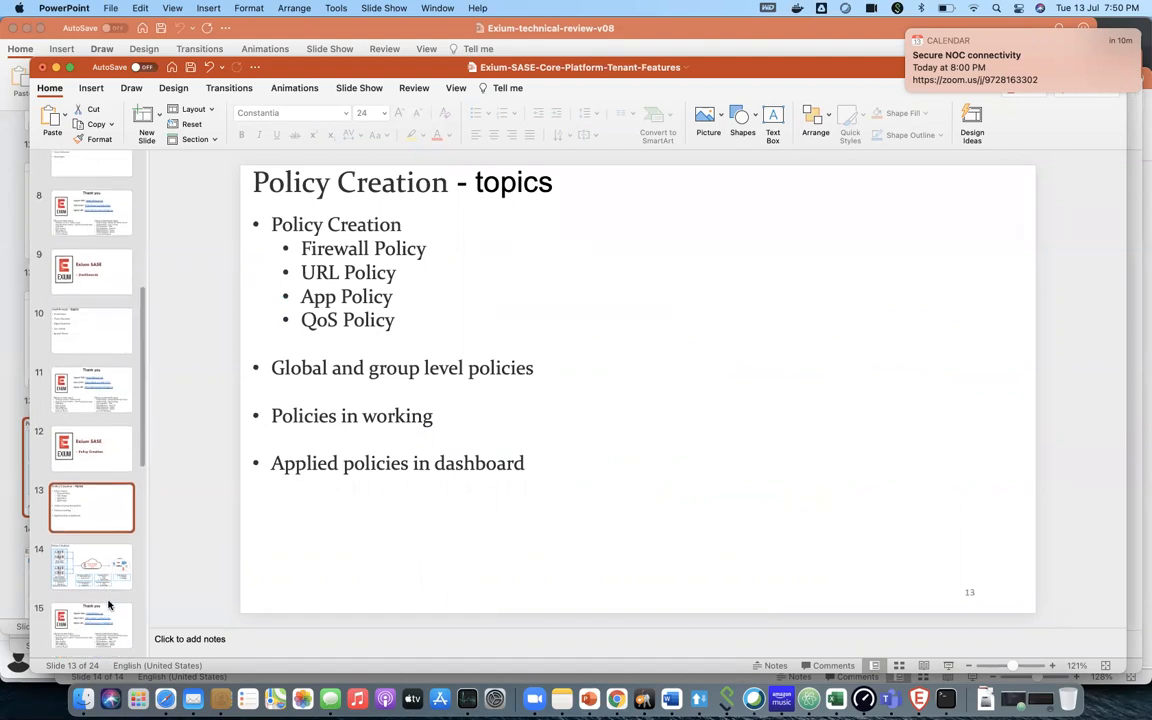